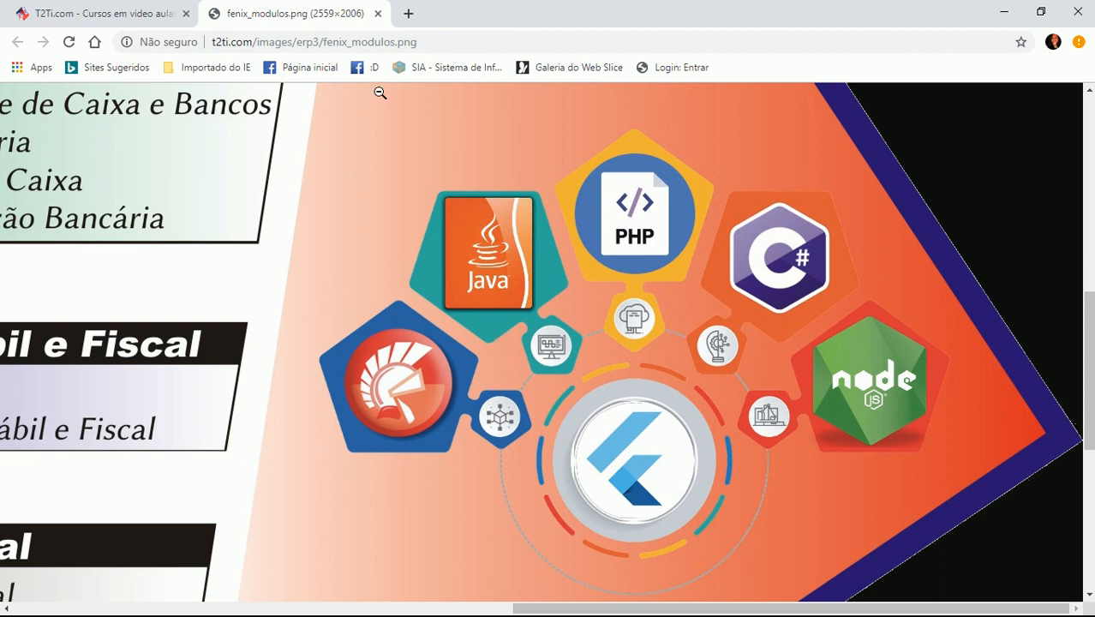
Search Google for "delphi community edition" in a new browser tab
left_click(409, 14)
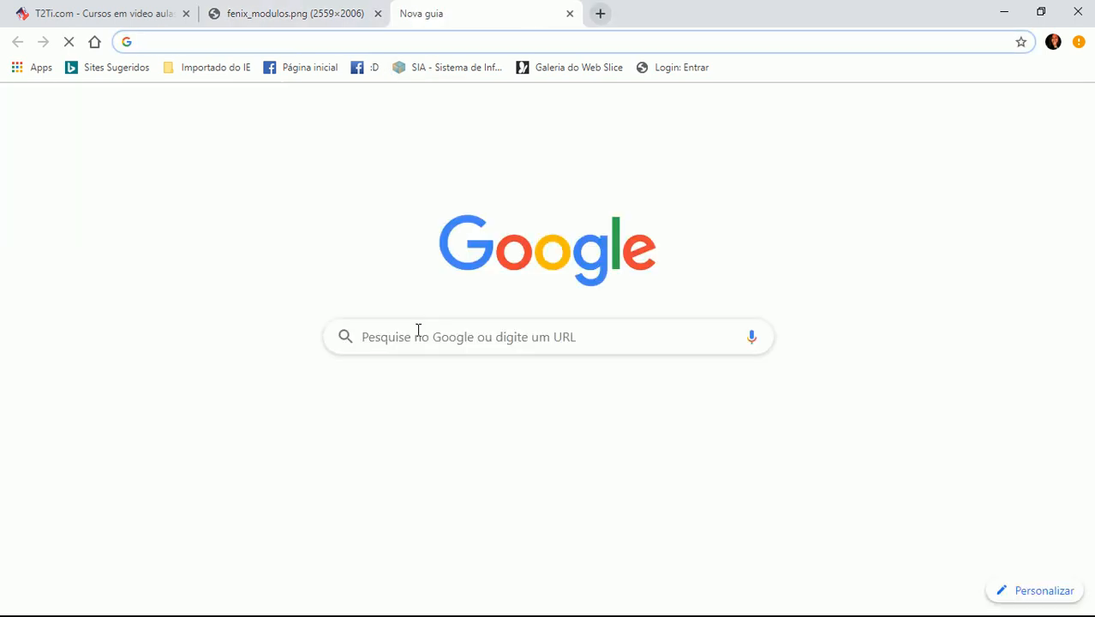
left_click(418, 330)
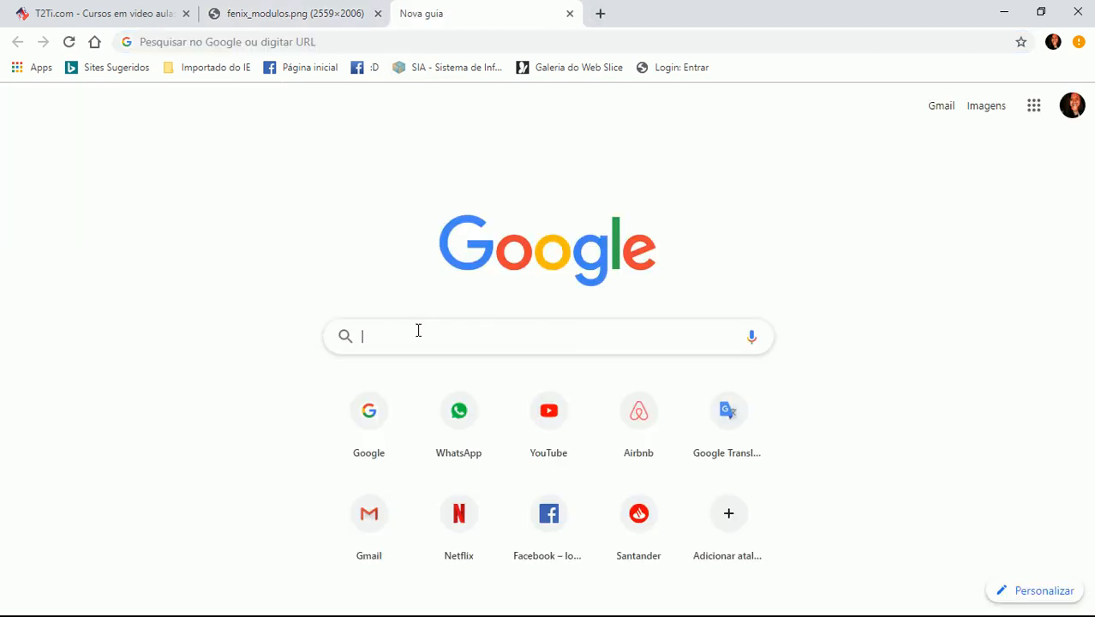
type("delphi ")
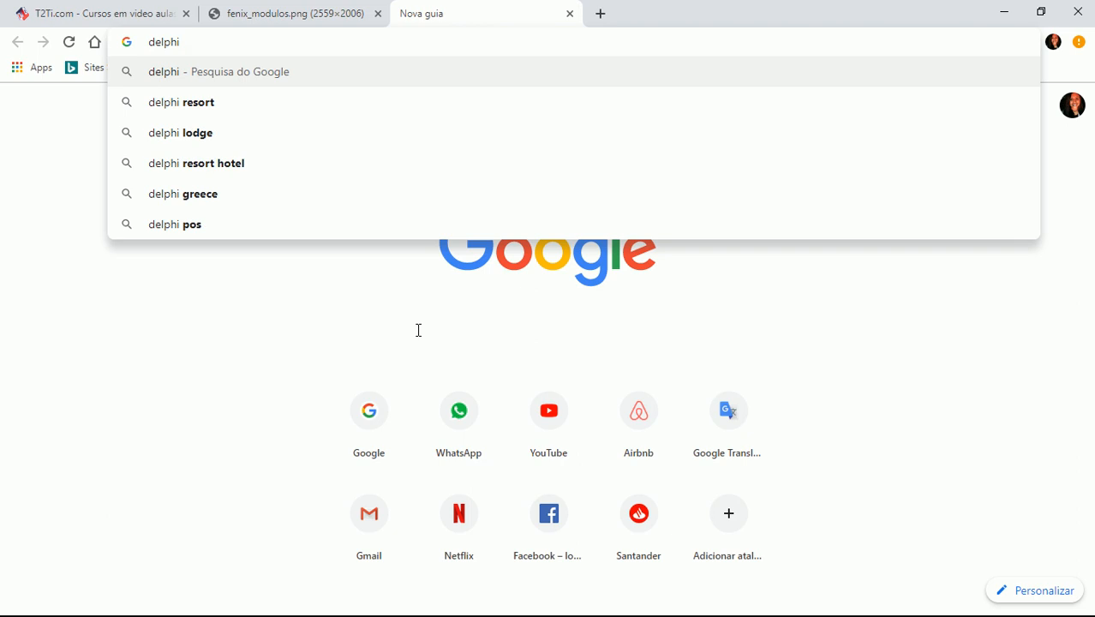
type("community")
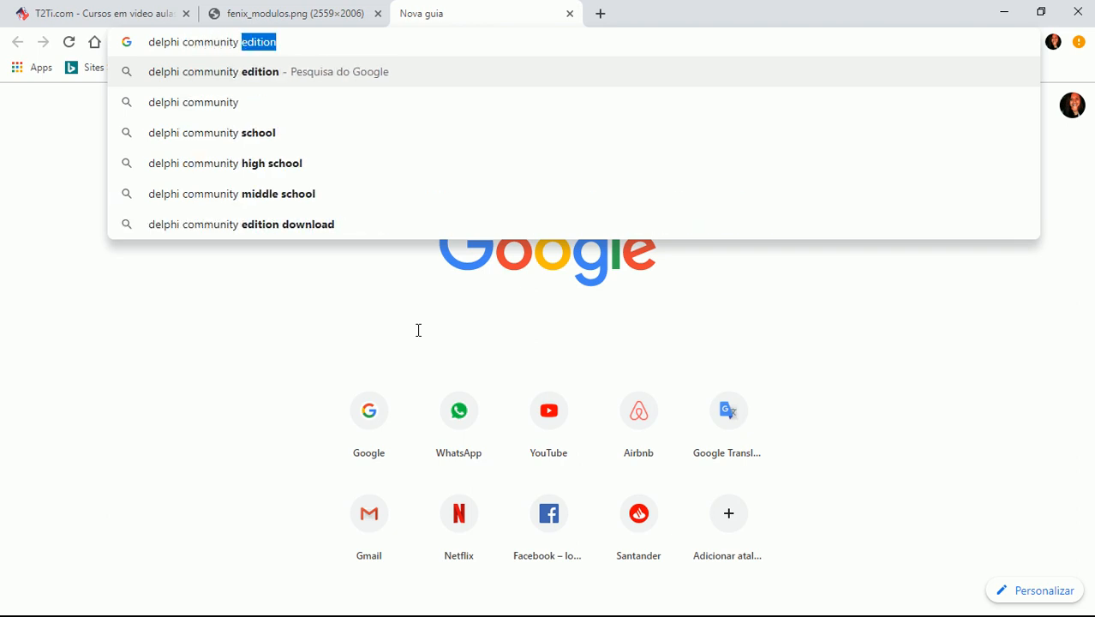
key("Return")
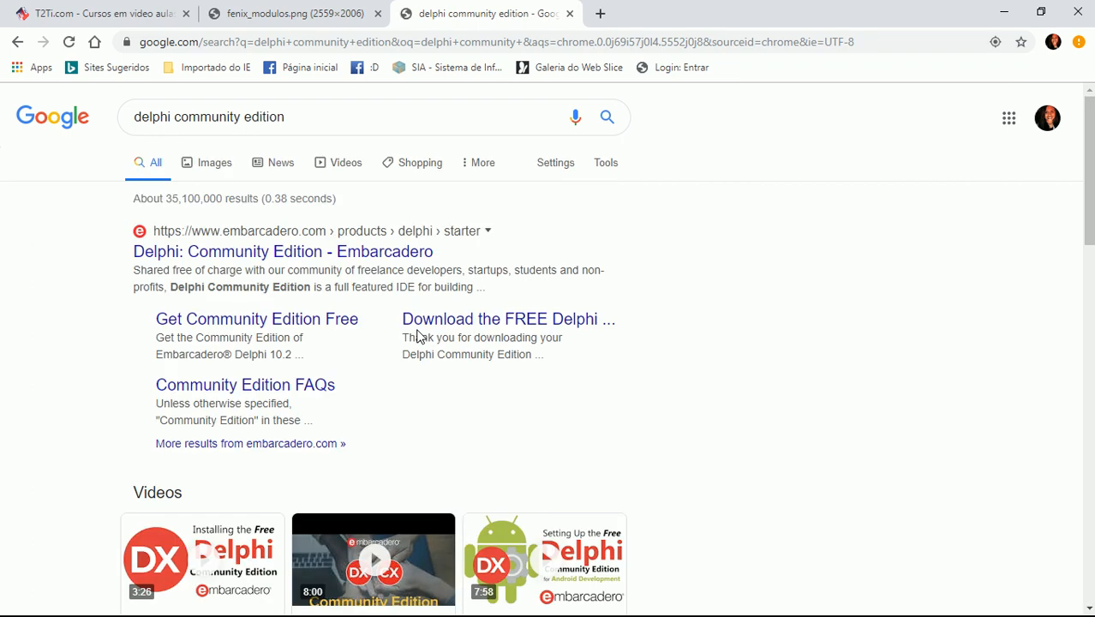
Open Embarcadero's Delphi: Community Edition page from the search results and accept the site's cookies
left_click(364, 257)
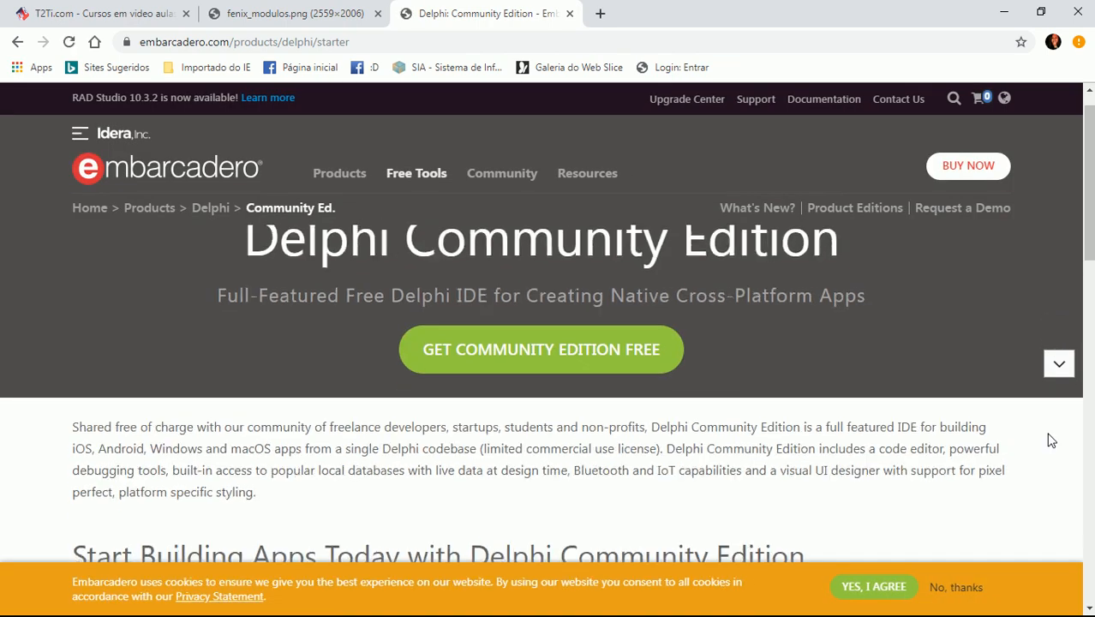
left_click(882, 589)
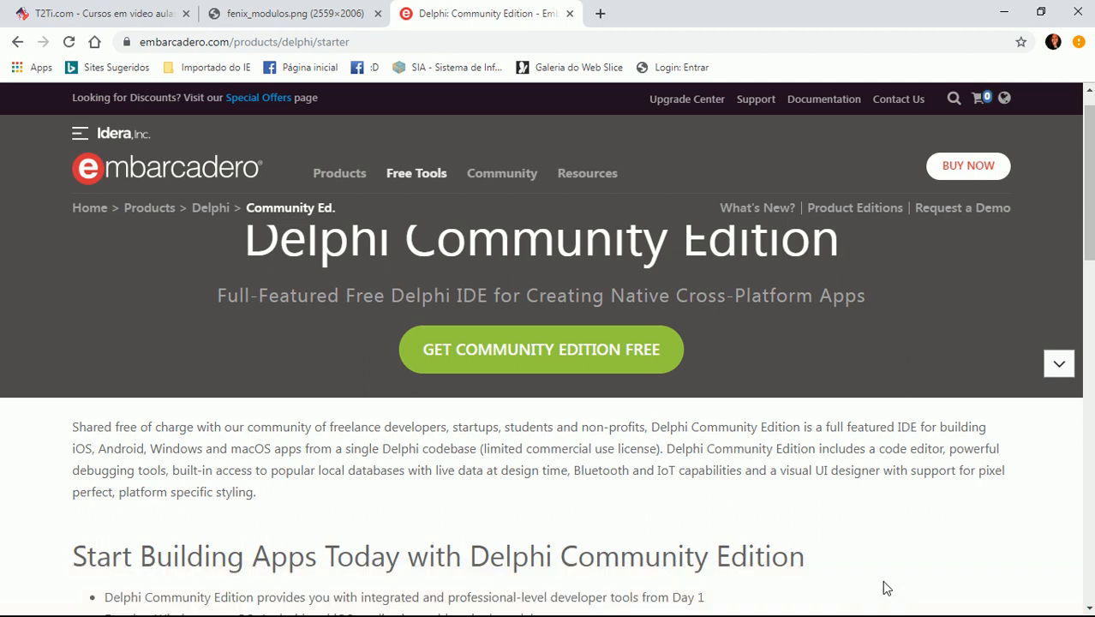
Read through the Delphi Community Edition page, examining its included features, license limits, intended audience and eligibility conditions
scroll(890, 420, "down", 1)
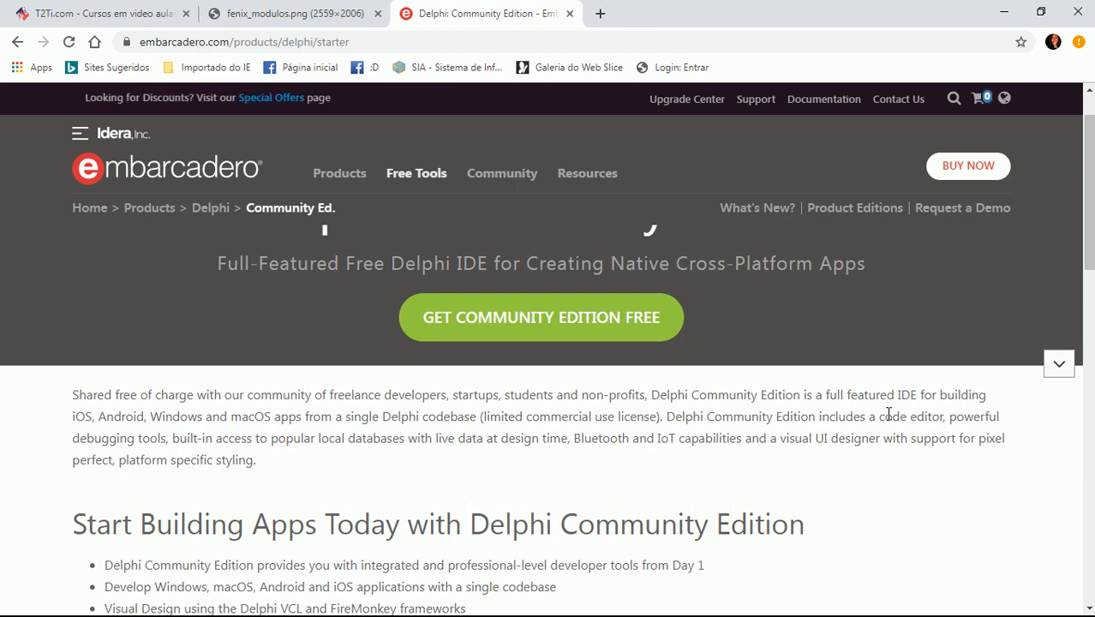
scroll(888, 415, "down", 2)
scroll(889, 420, "down", 1)
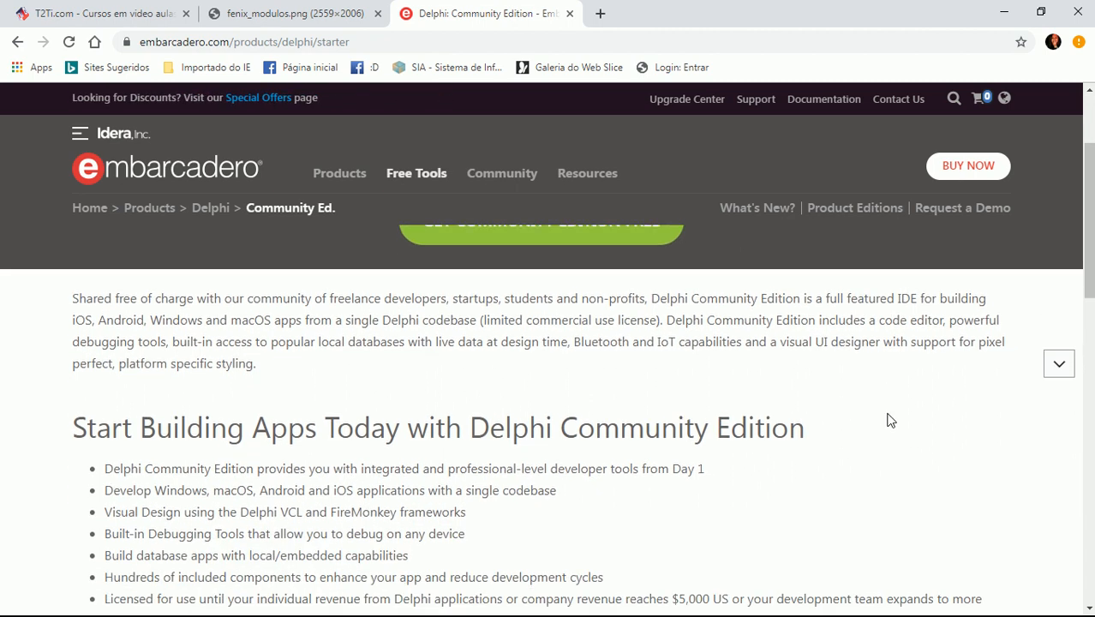
scroll(889, 420, "down", 3)
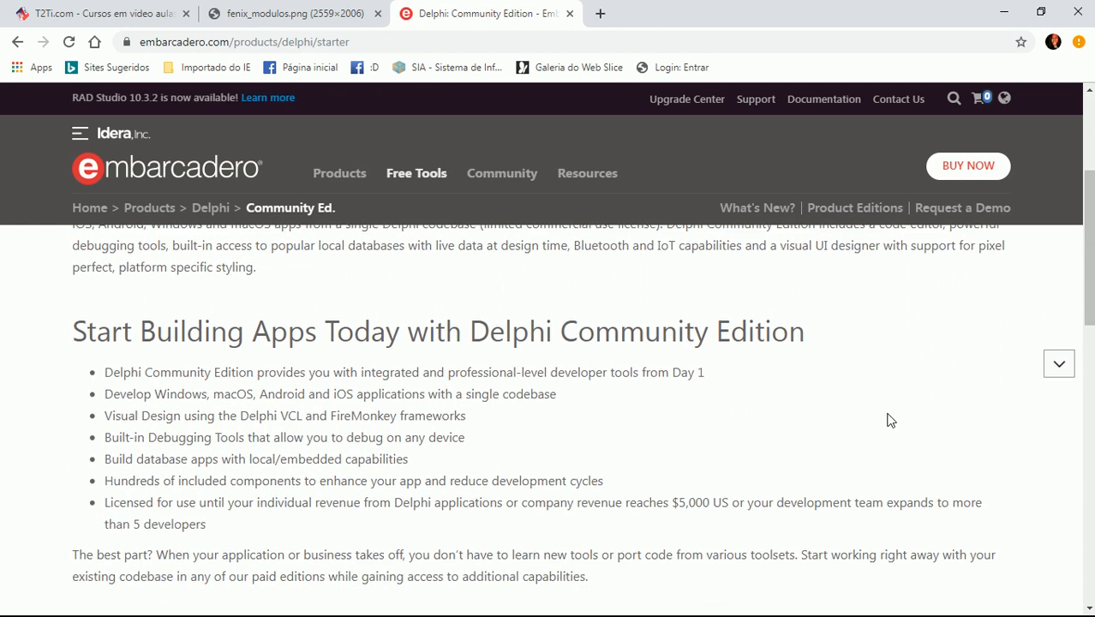
scroll(889, 420, "down", 1)
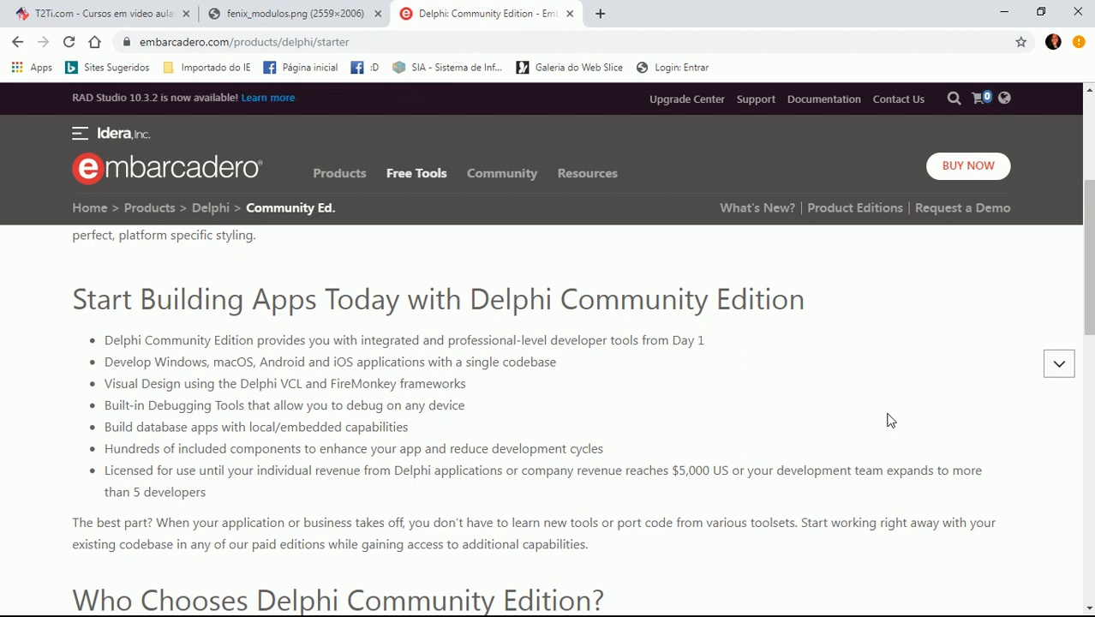
scroll(890, 420, "down", 2)
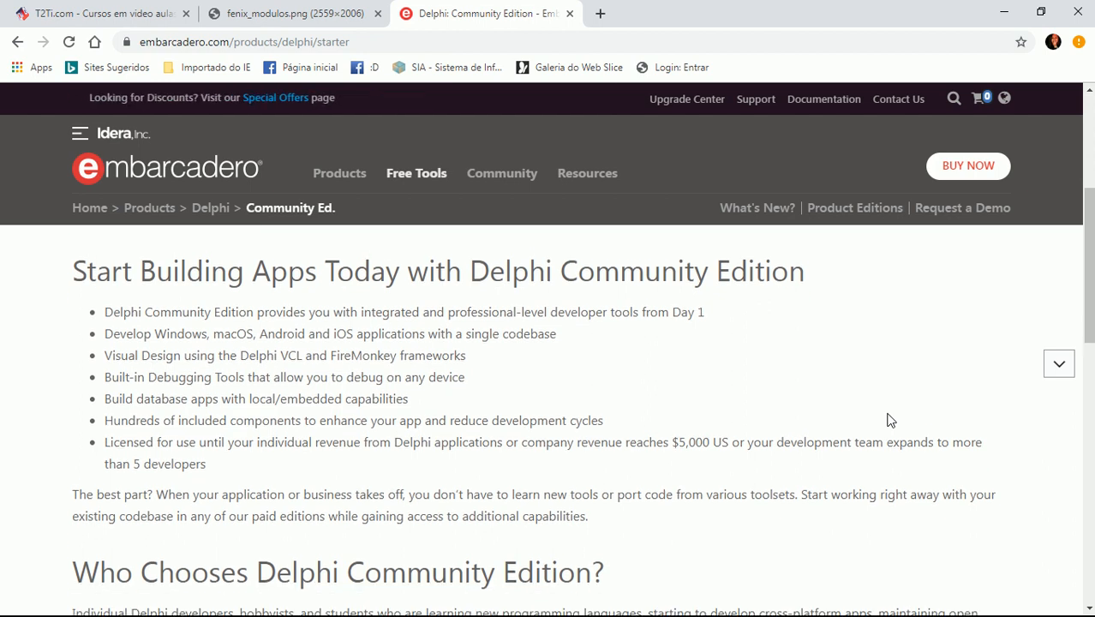
scroll(889, 414, "down", 1)
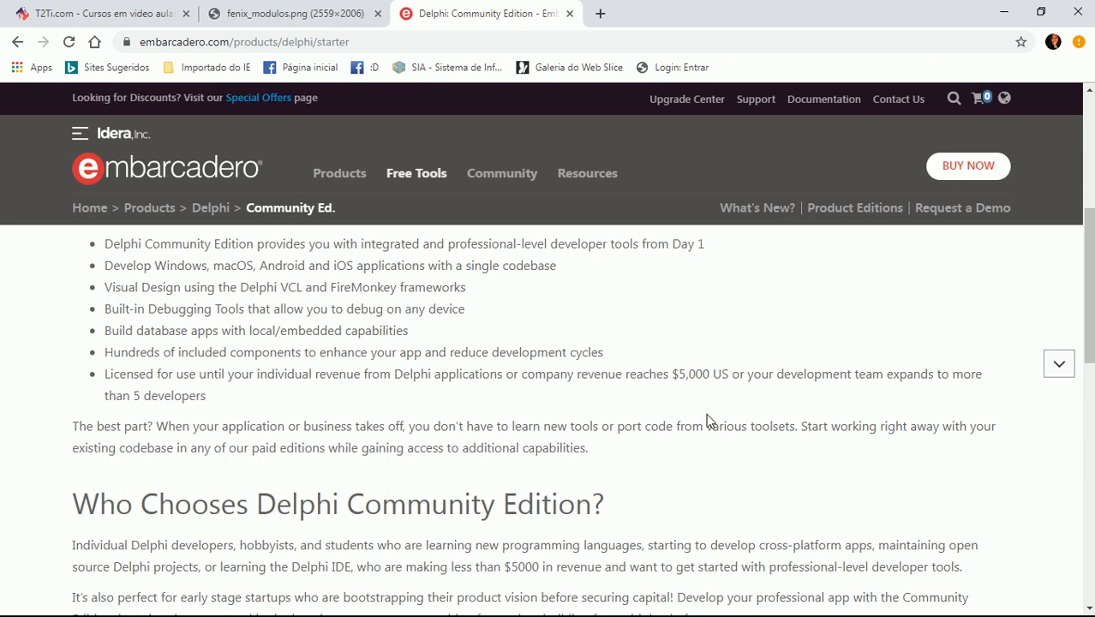
scroll(707, 419, "down", 2)
scroll(707, 420, "down", 4)
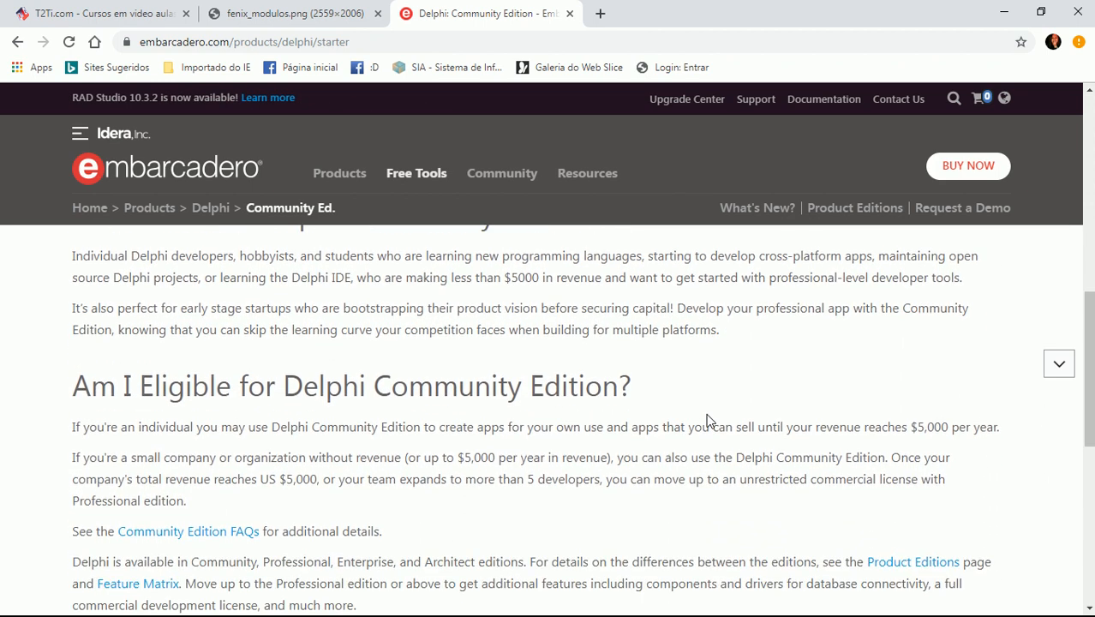
scroll(707, 420, "down", 1)
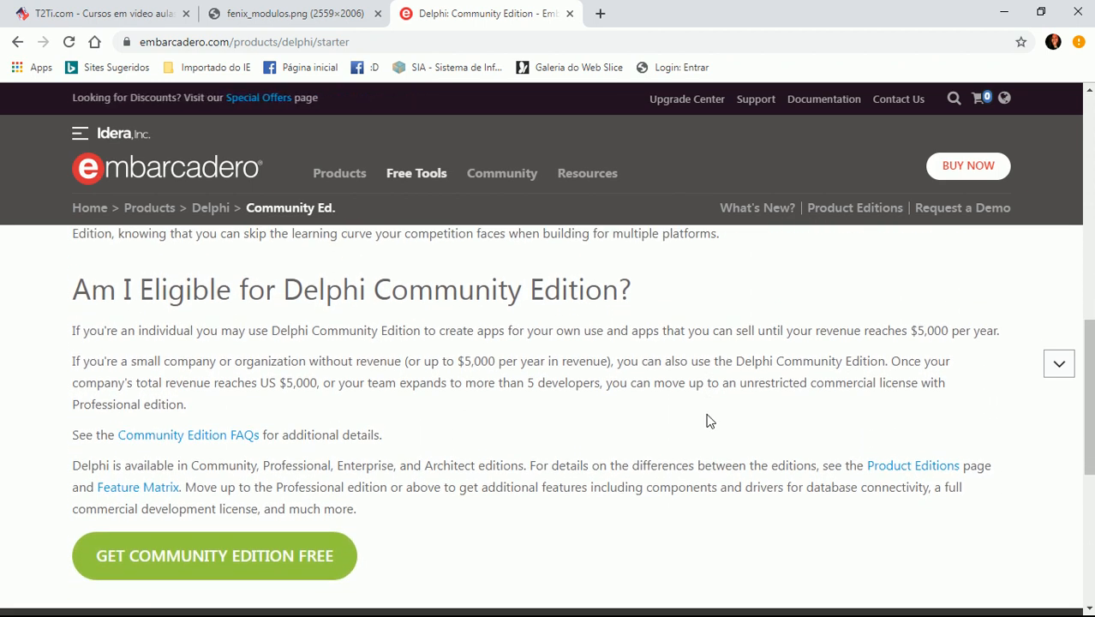
scroll(707, 419, "down", 1)
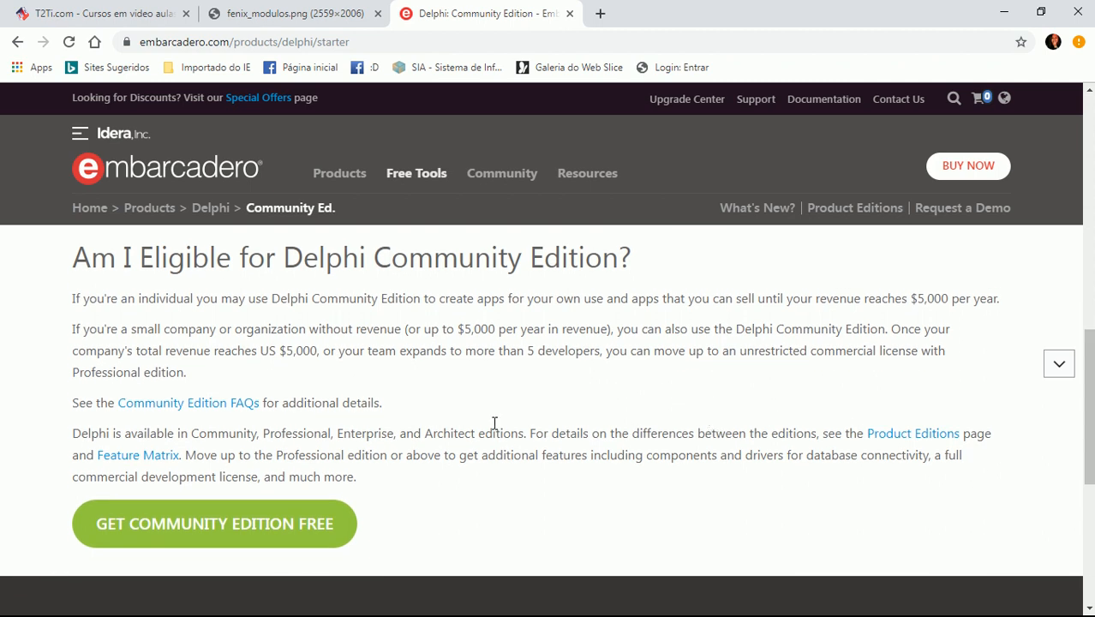
Open the Feature Matrix linked from the eligibility section and view the embedded document fitted to its width
left_click(138, 458)
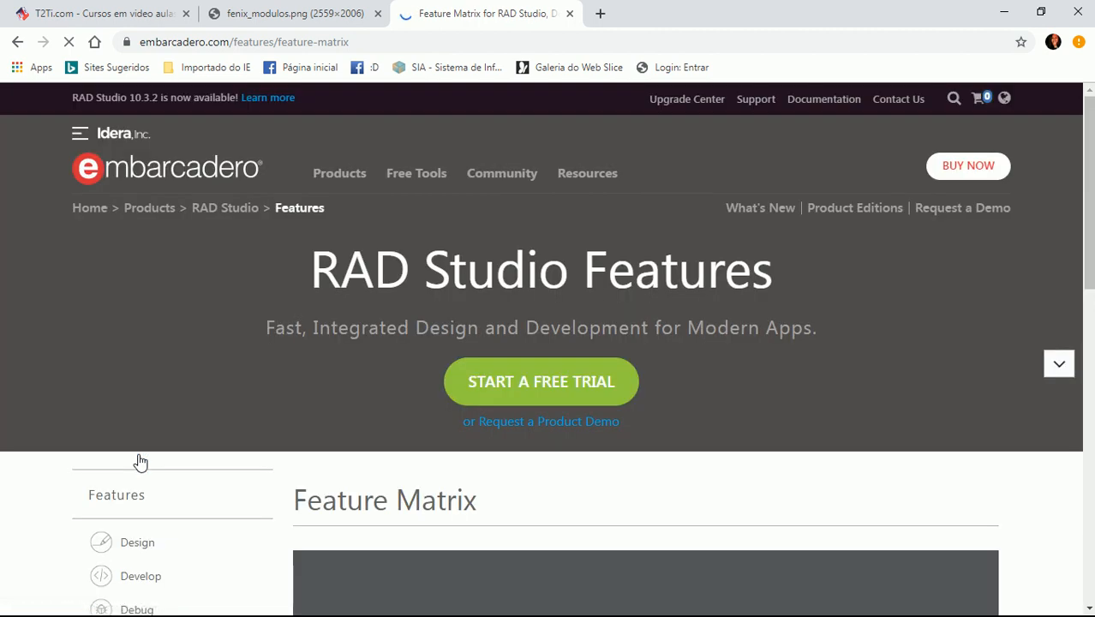
scroll(140, 462, "down", 2)
scroll(140, 462, "down", 1)
scroll(140, 462, "down", 1)
scroll(141, 462, "down", 3)
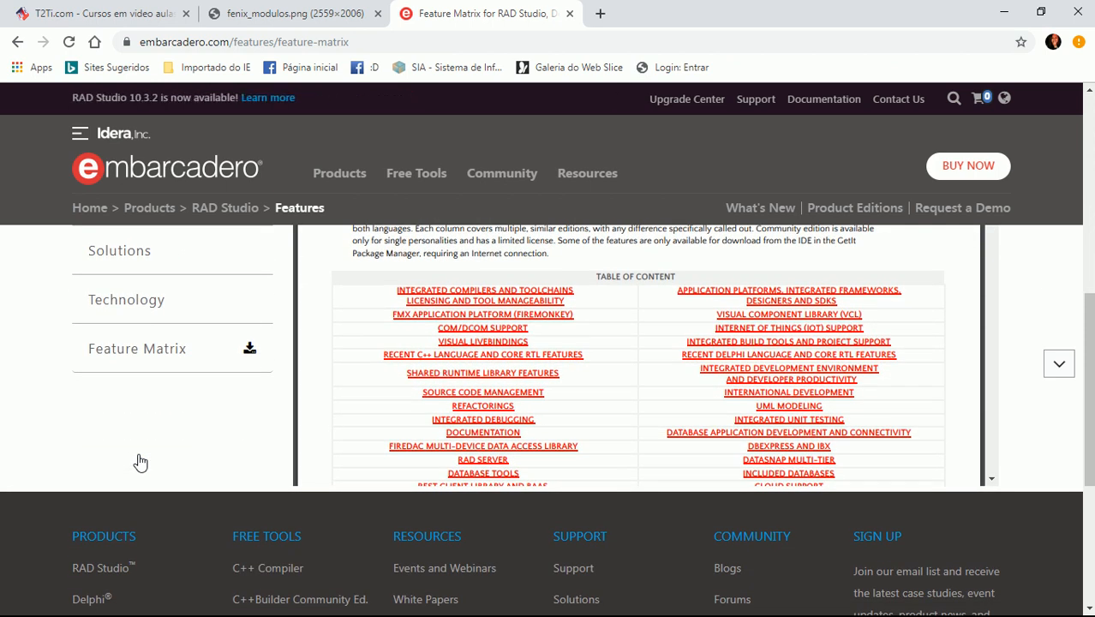
scroll(140, 462, "up", 1)
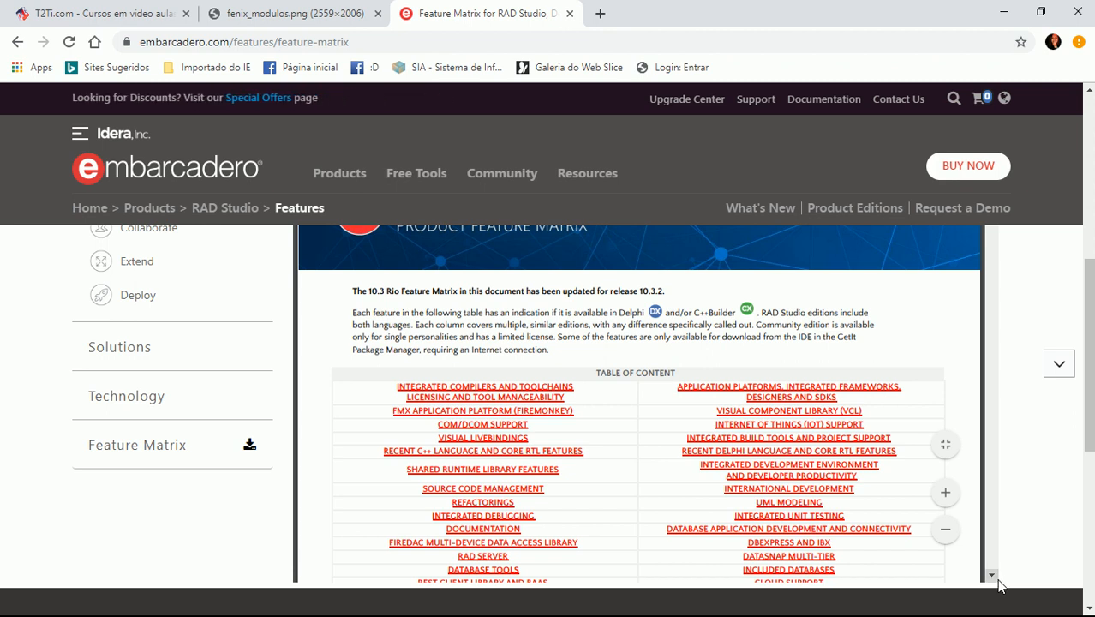
left_click(946, 444)
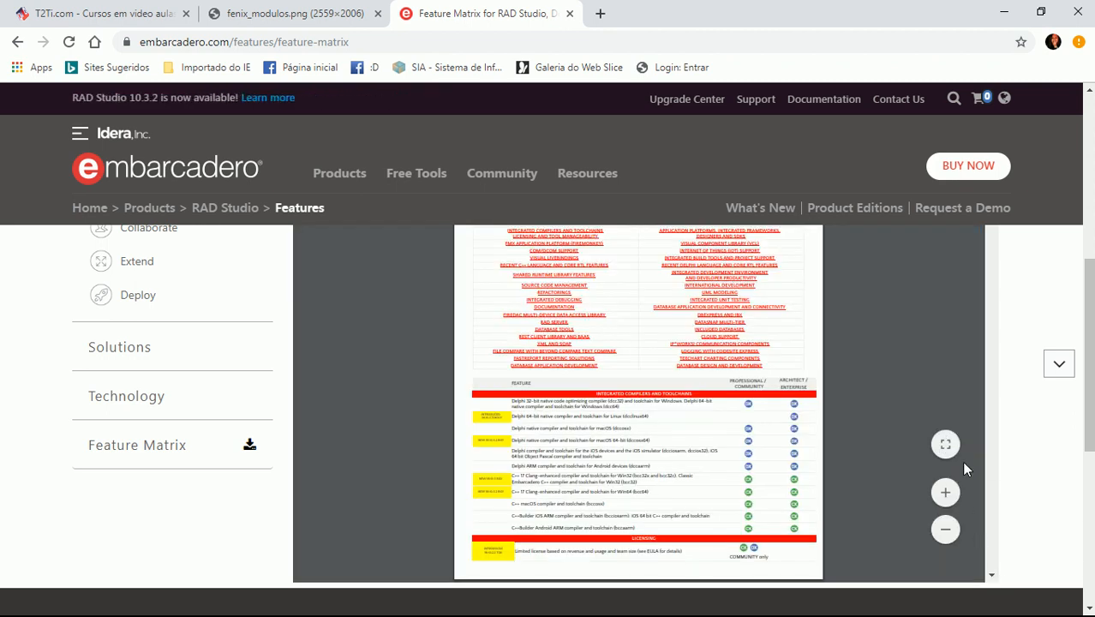
left_click(946, 444)
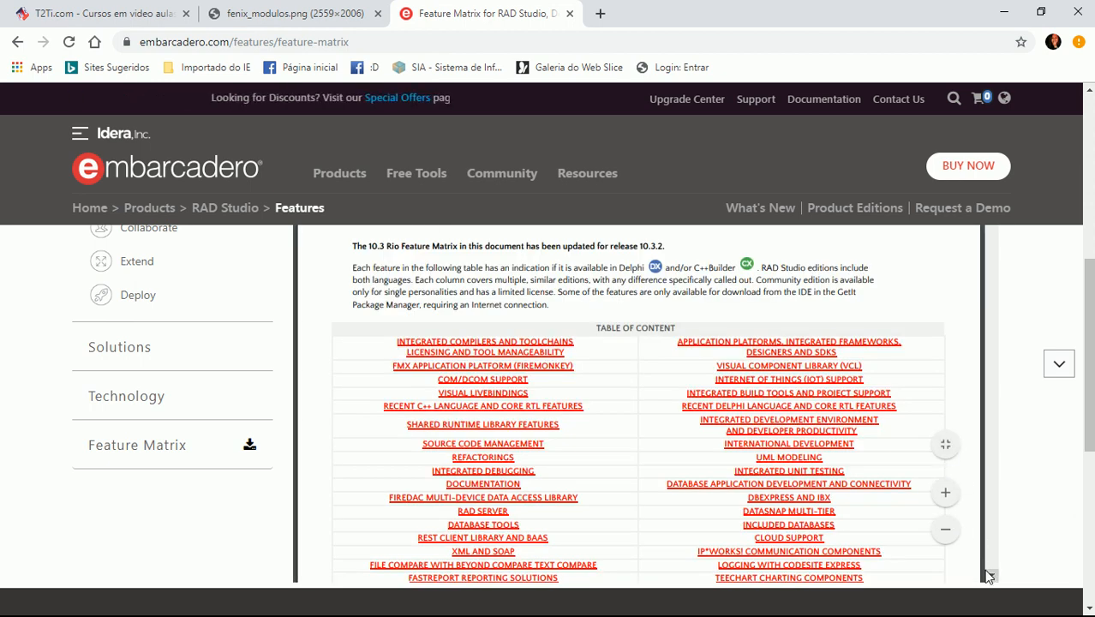
Examine which features the matrix lists for Professional/Community versus Architect/Enterprise, from the compilers through FireMonkey and VCL to the Internet of Things section
scroll(990, 576, "down", 5)
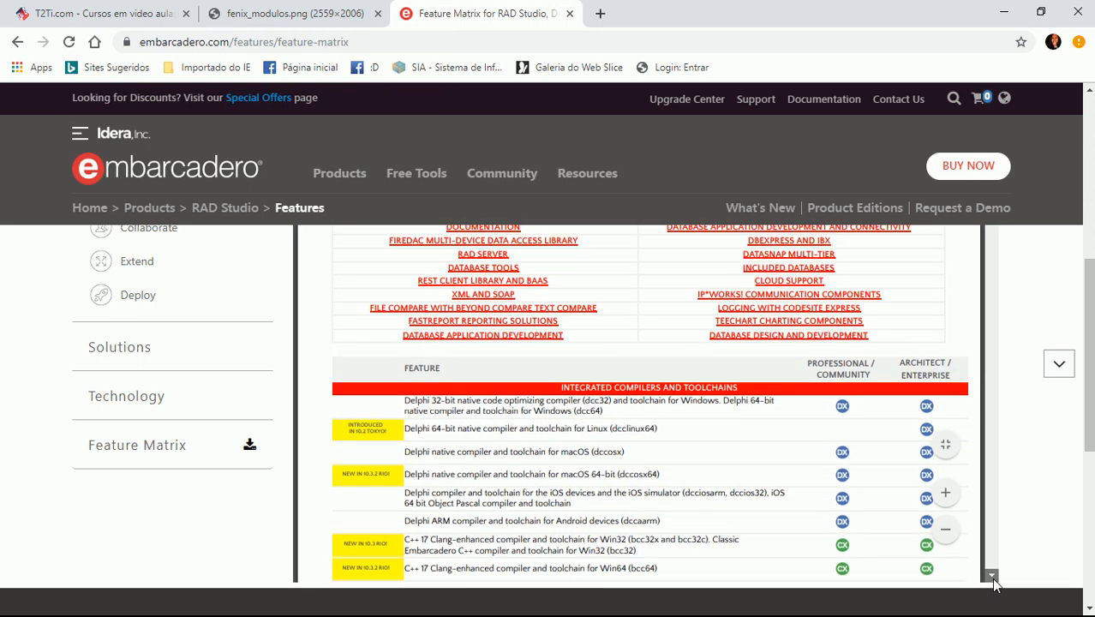
scroll(994, 583, "down", 2)
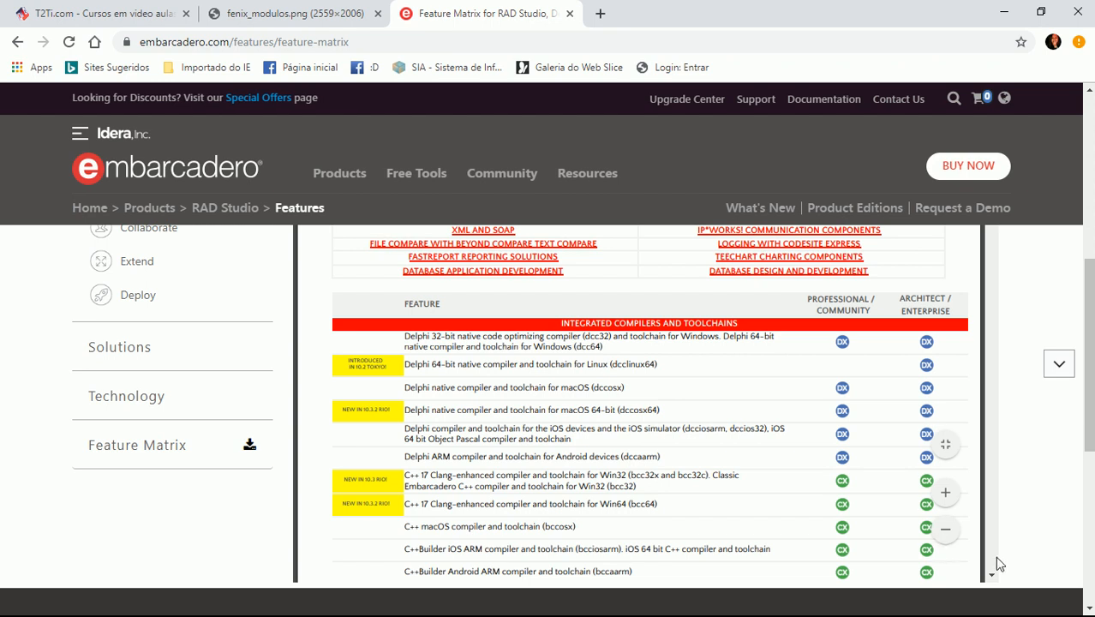
scroll(995, 566, "down", 5)
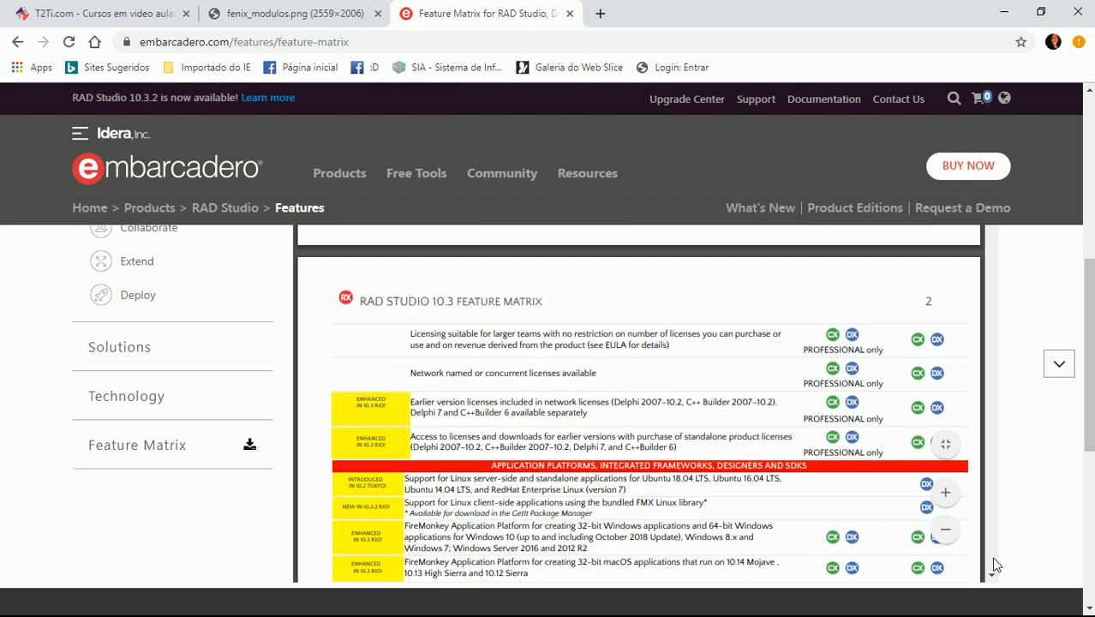
scroll(995, 565, "down", 5)
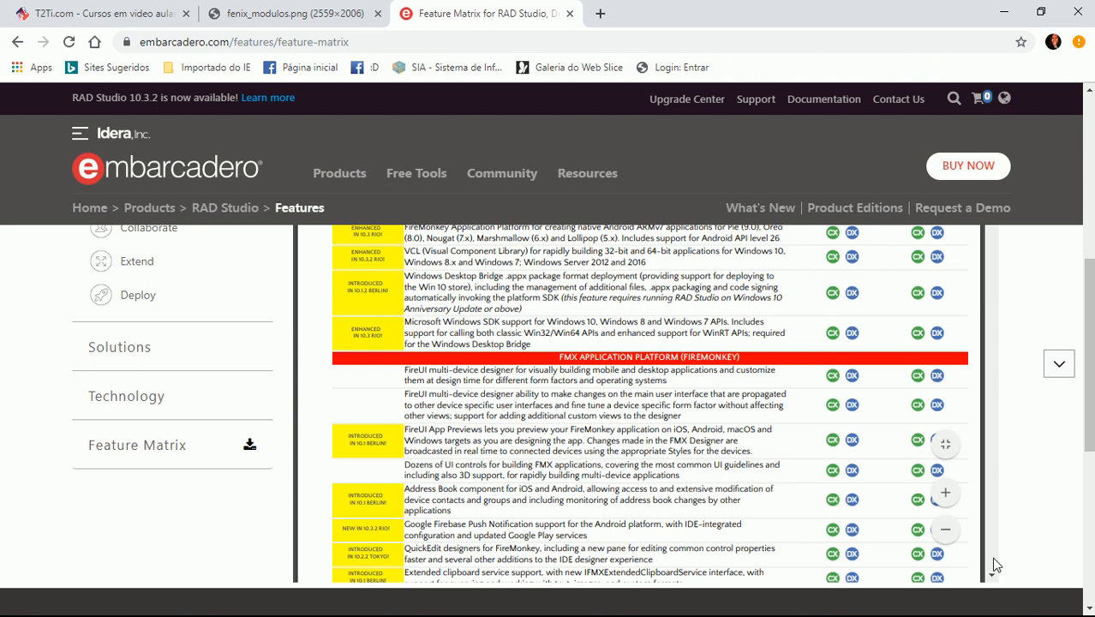
scroll(995, 566, "down", 5)
scroll(995, 565, "down", 2)
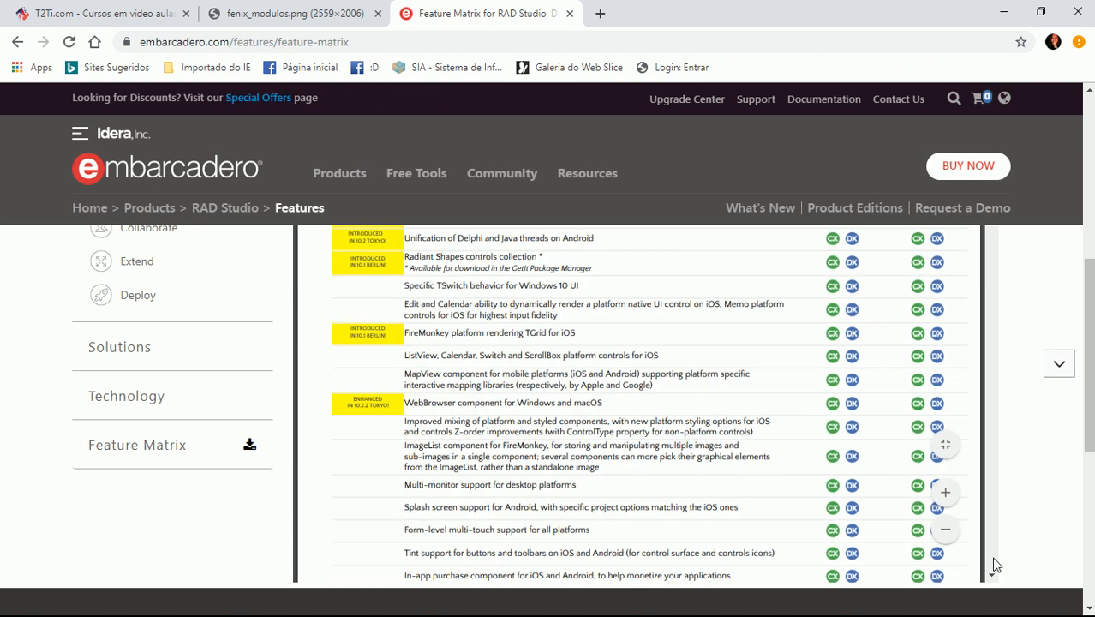
scroll(995, 566, "down", 5)
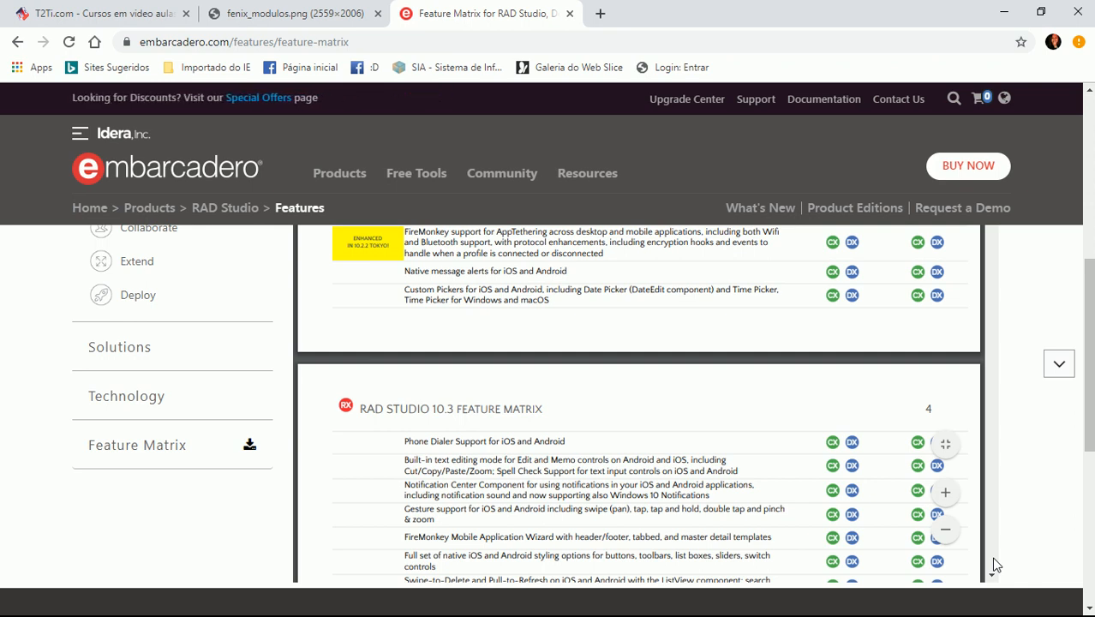
scroll(995, 566, "down", 5)
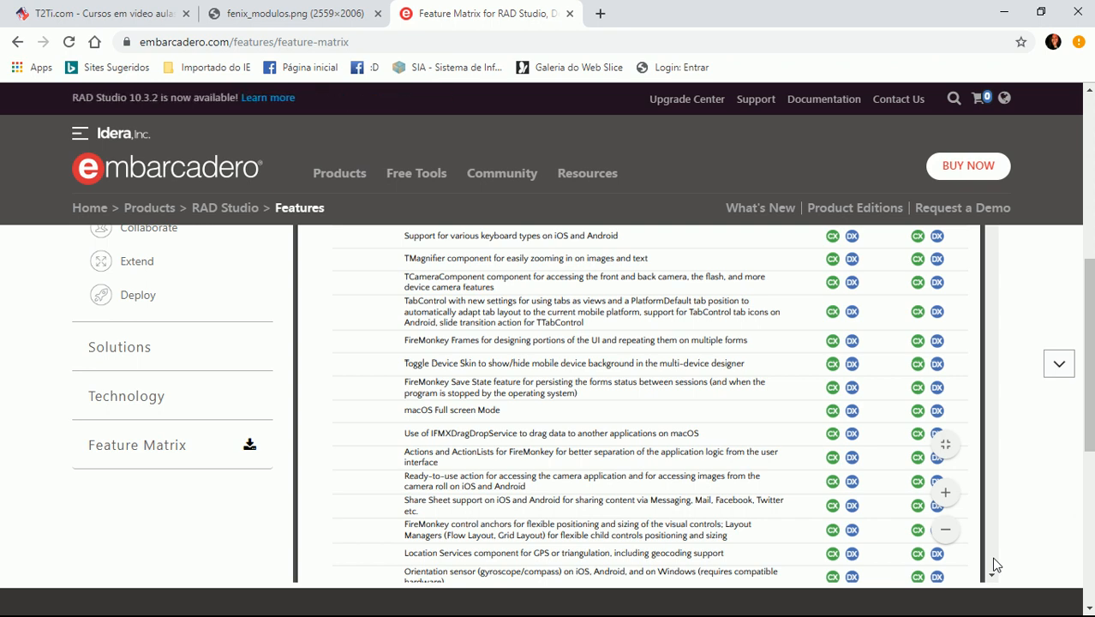
scroll(994, 565, "down", 5)
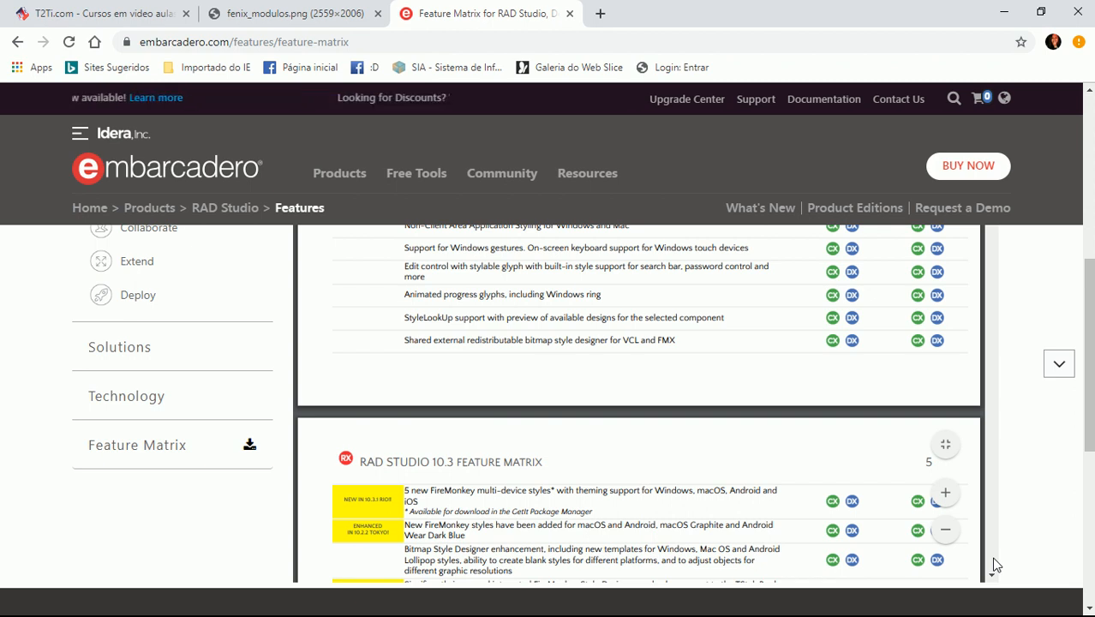
scroll(994, 564, "down", 5)
scroll(994, 564, "down", 5)
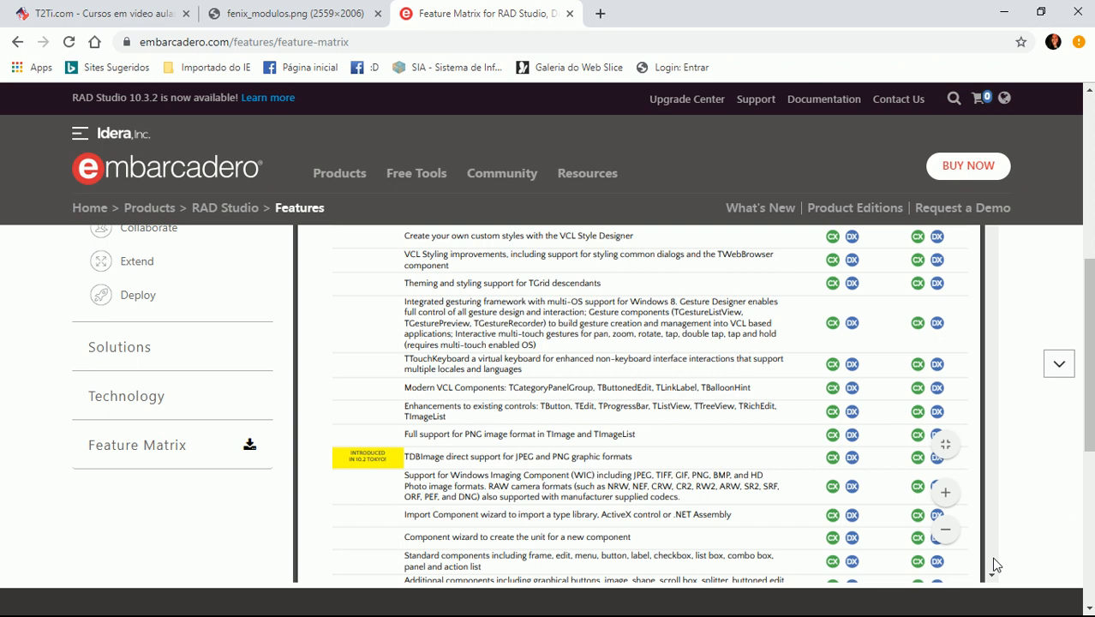
scroll(994, 565, "down", 10)
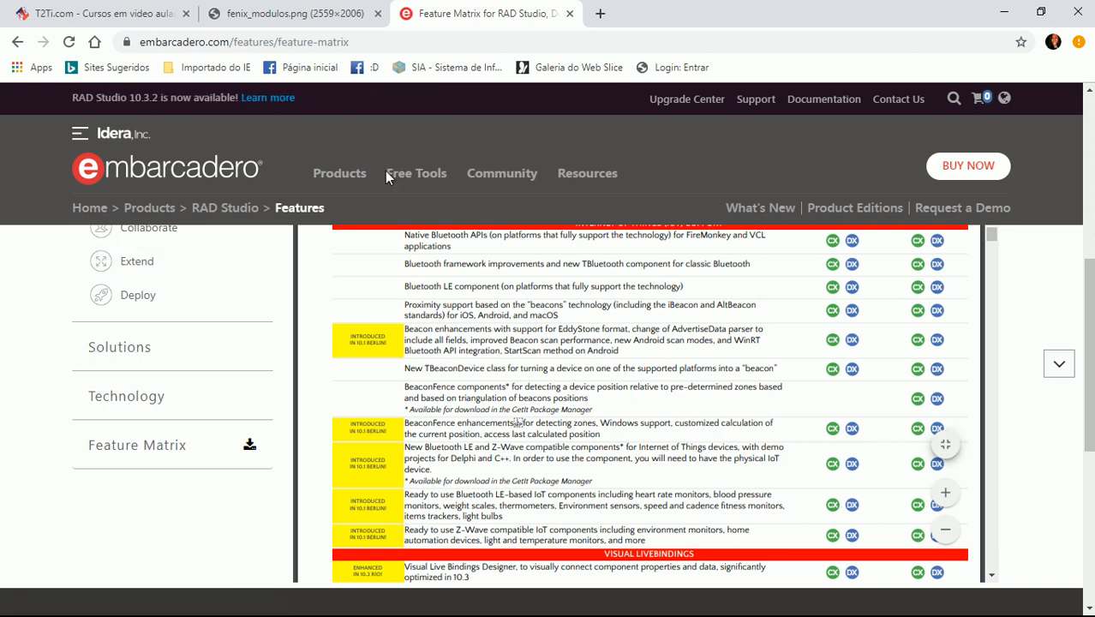
Go back to the Delphi Community Edition page, open its free download form and submit the completed registration to download the installer
left_click(16, 42)
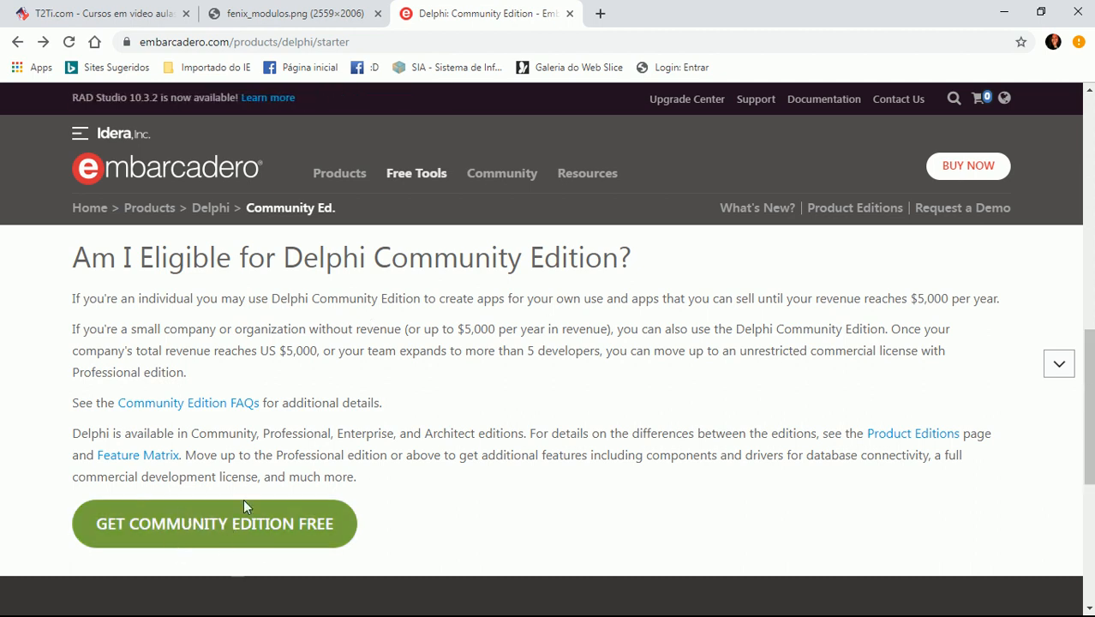
left_click(215, 531)
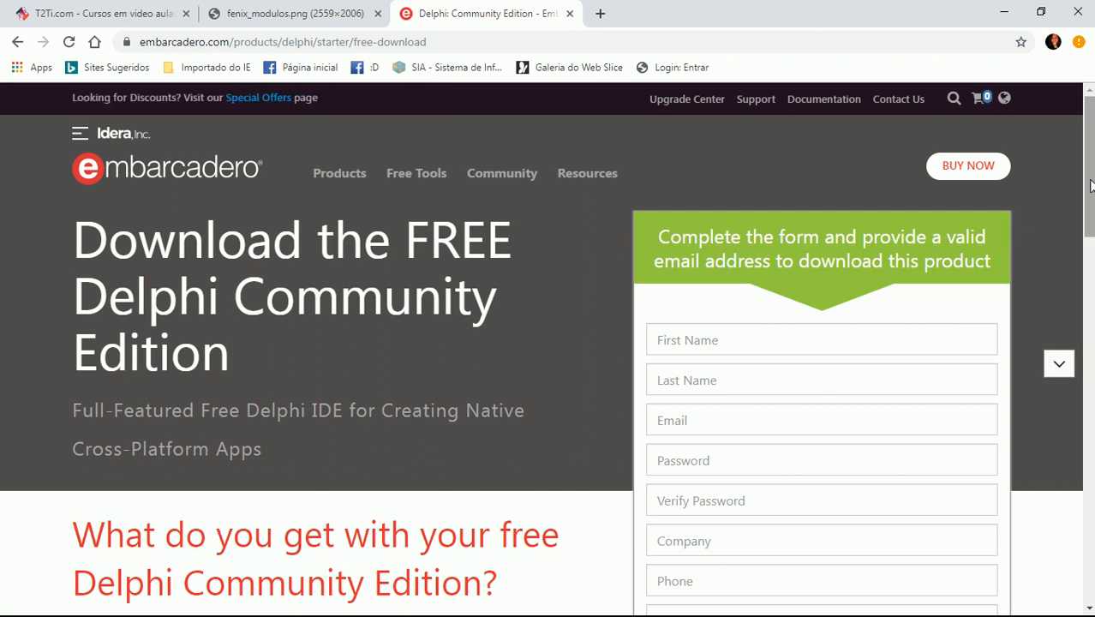
mouse_move(1091, 186)
left_mouse_down()
mouse_move(1090, 308)
mouse_move(1091, 188)
left_mouse_up()
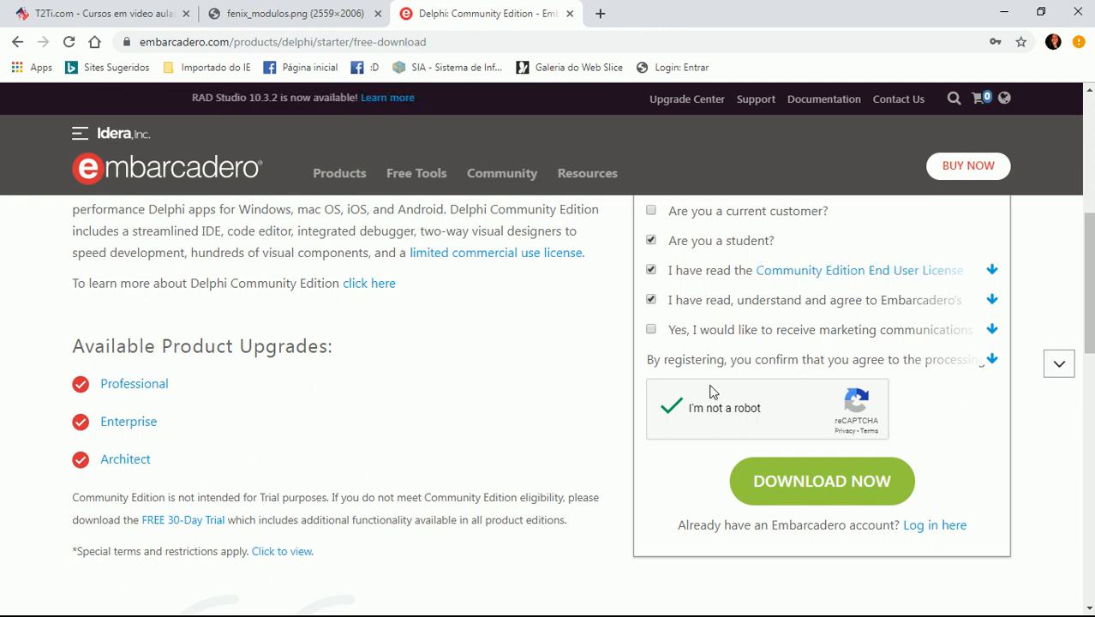
left_click(817, 499)
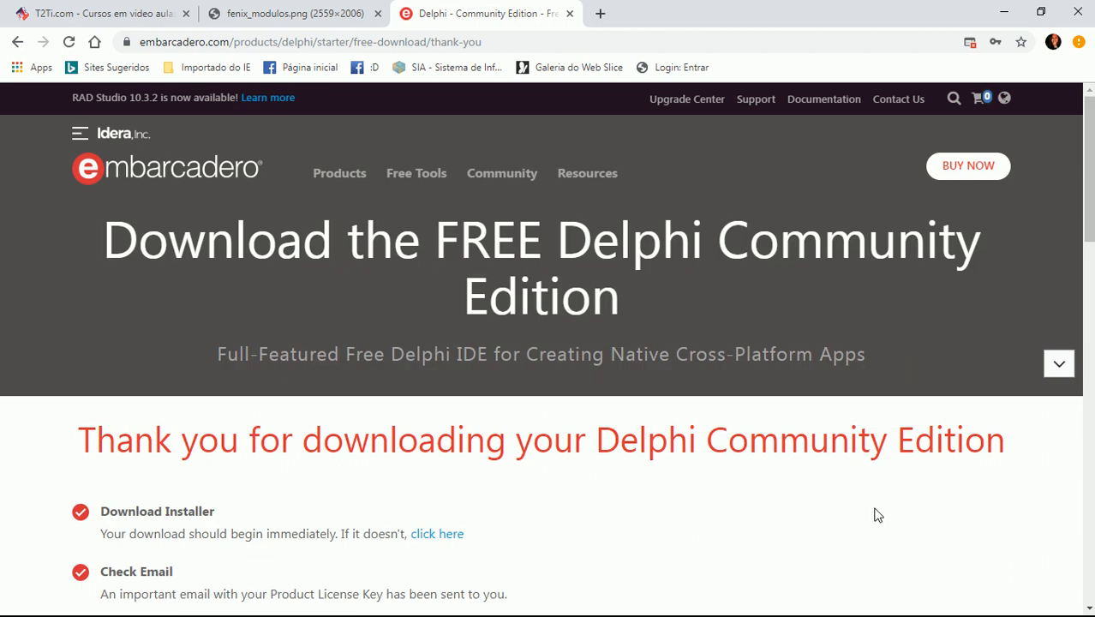
scroll(876, 514, "down", 2)
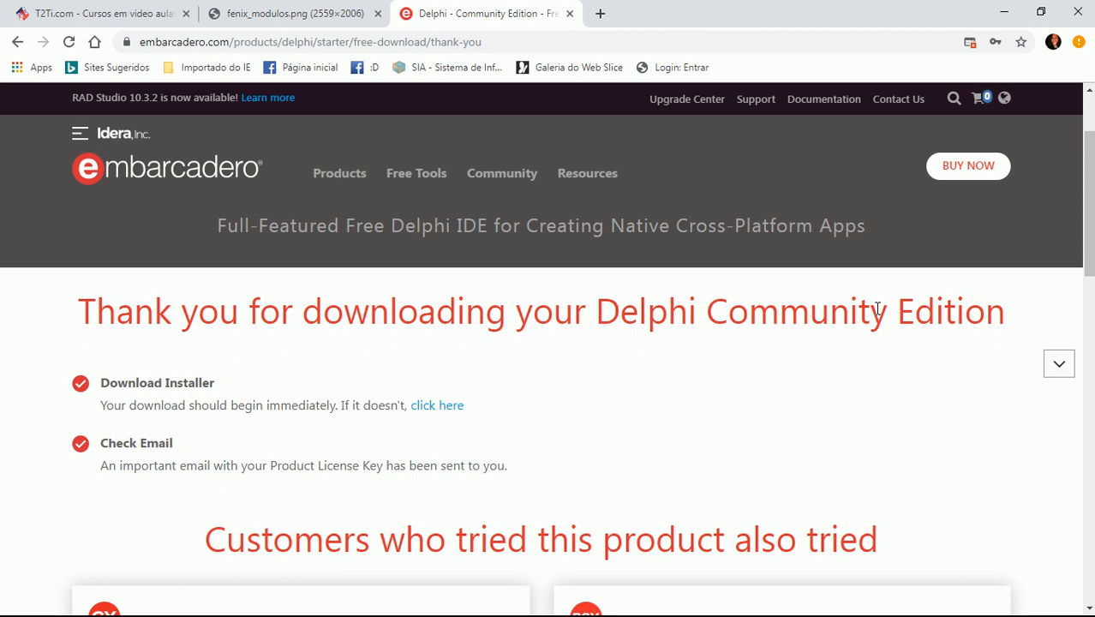
scroll(875, 313, "down", 1)
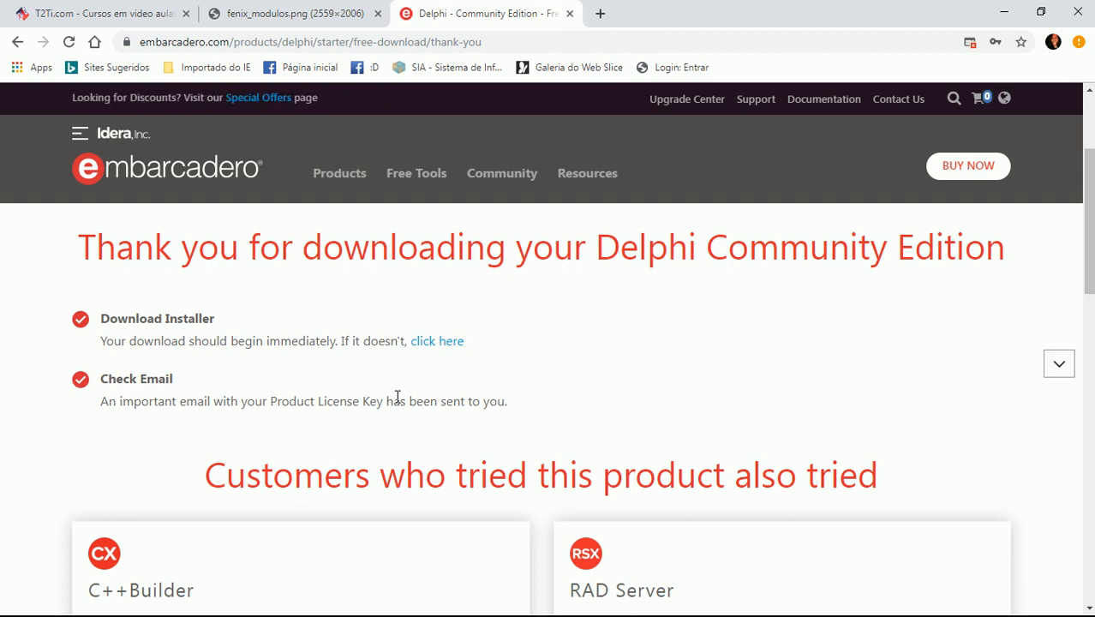
scroll(397, 397, "down", 1)
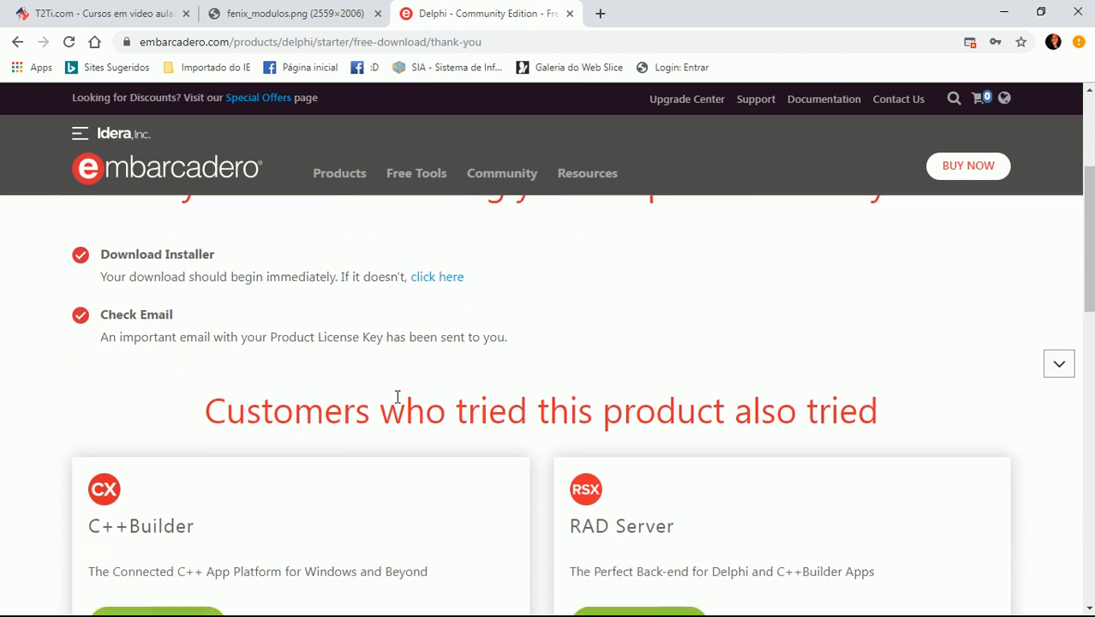
scroll(397, 396, "up", 1)
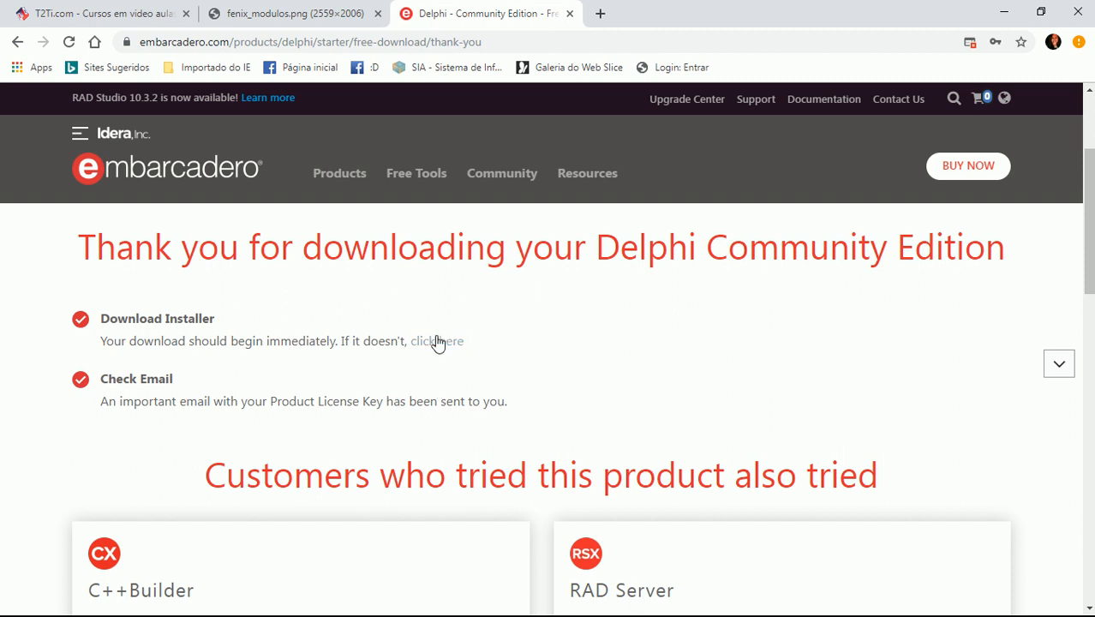
left_click(969, 44)
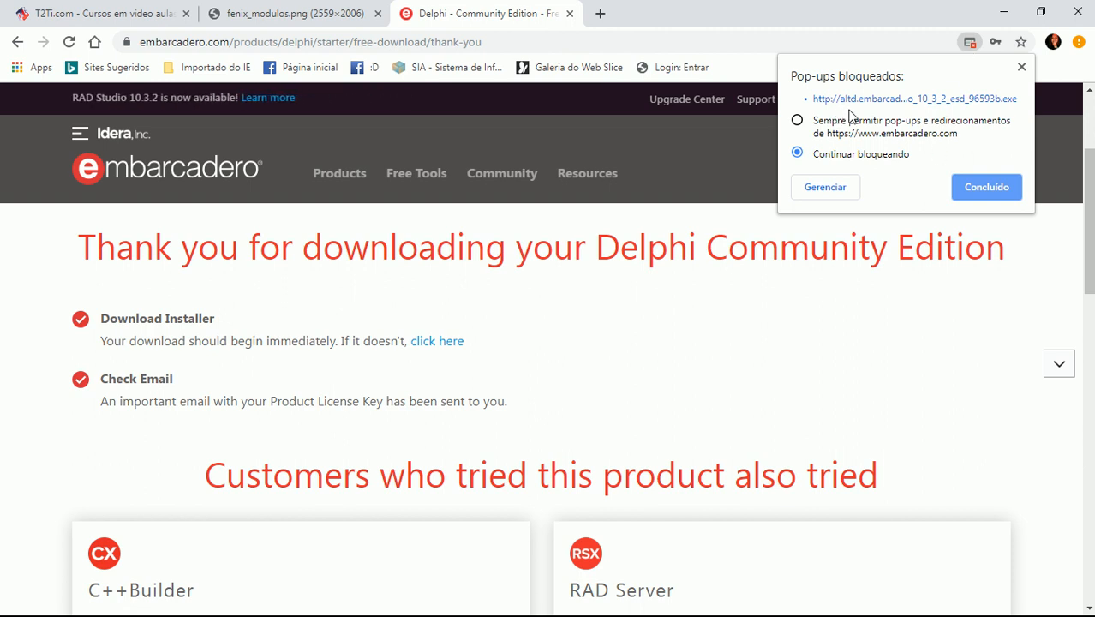
left_click(797, 121)
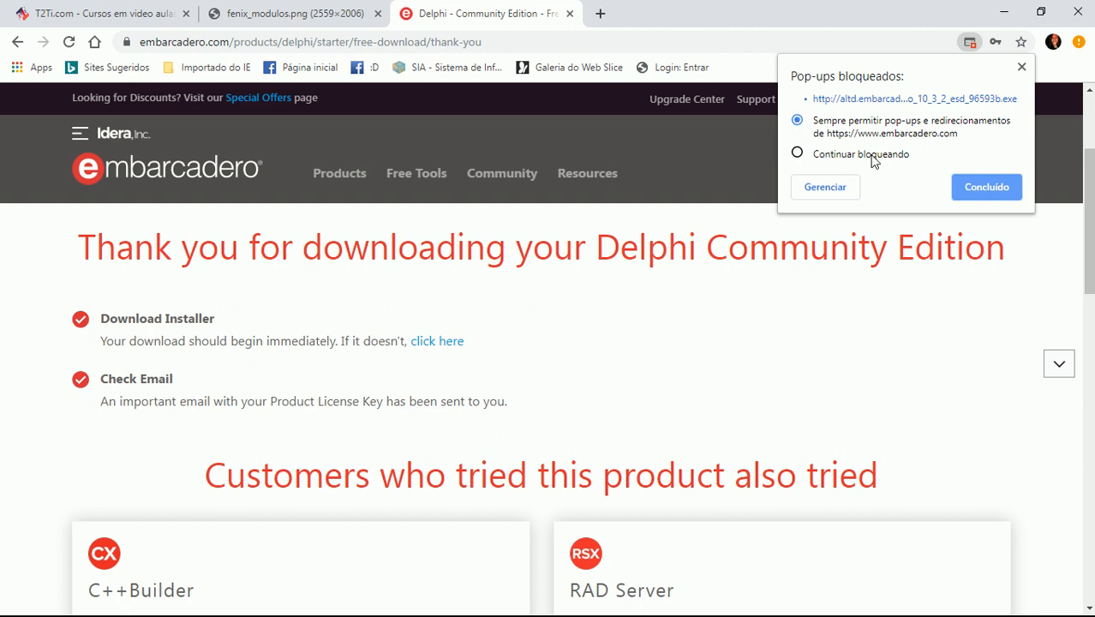
left_click(990, 185)
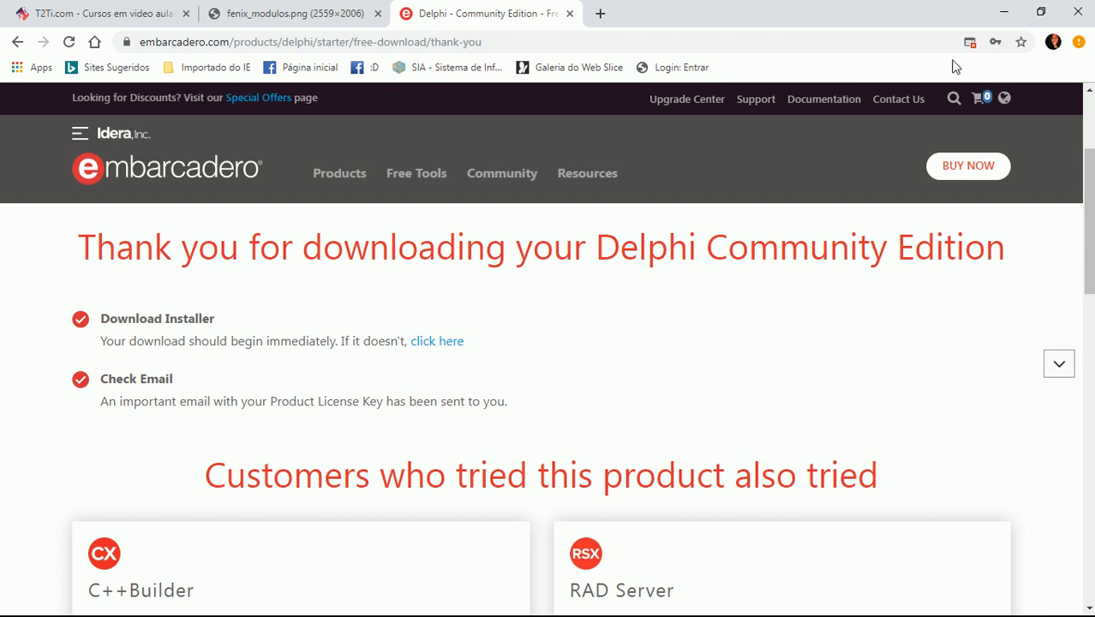
left_click(974, 41)
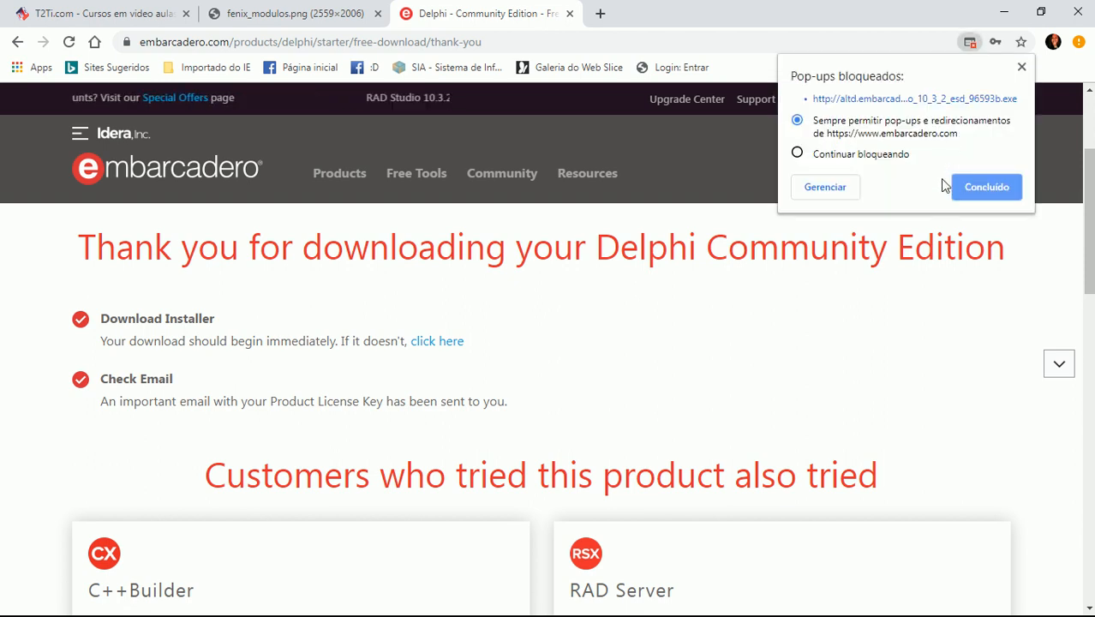
left_click(980, 187)
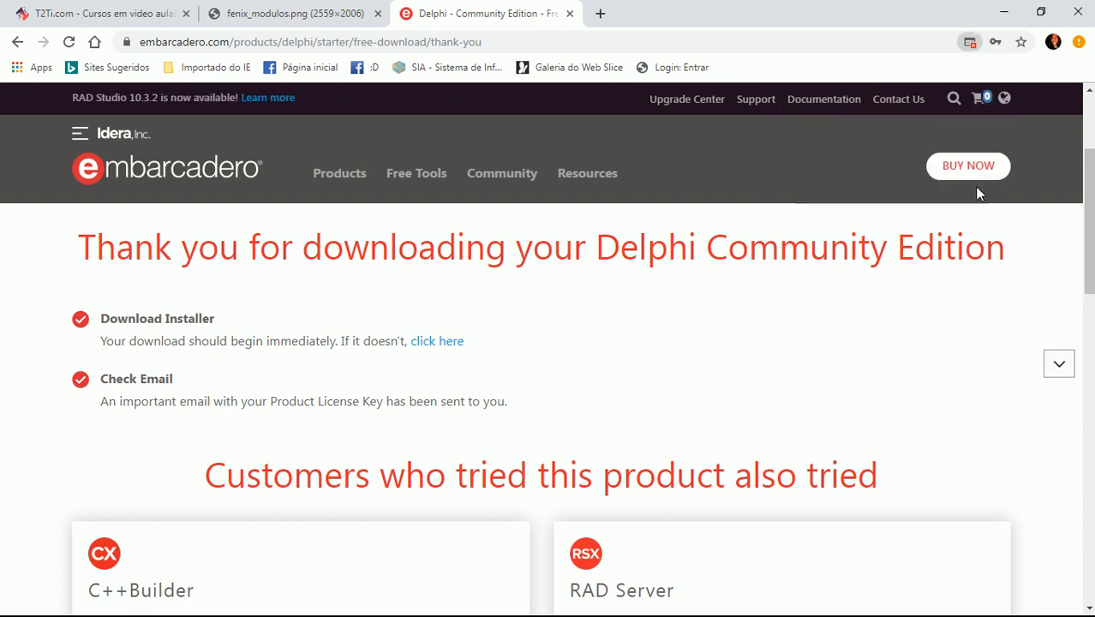
left_click(429, 343)
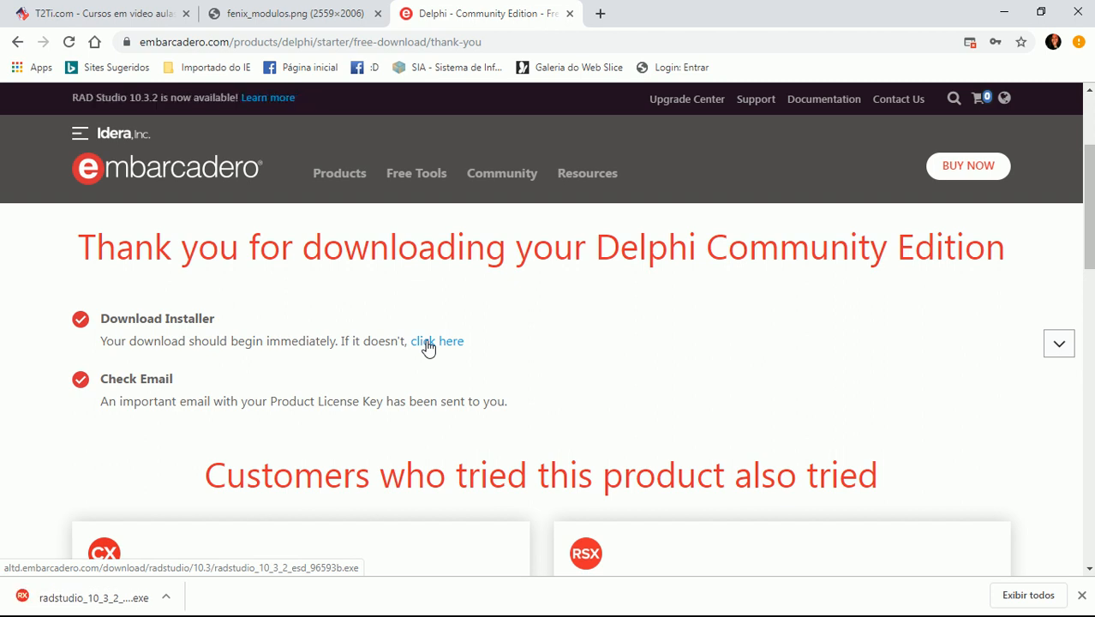
Run the downloaded RAD Studio 10.3 installer, accept the license agreement and start installing with the existing product serial number option
left_click(79, 600)
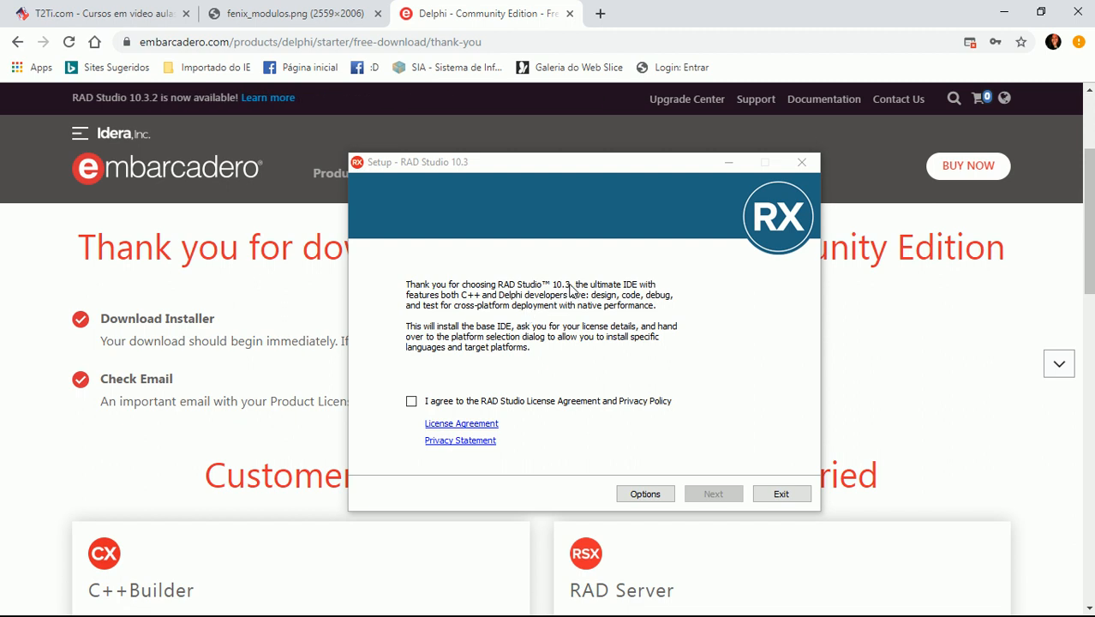
left_click(410, 402)
left_click(410, 402)
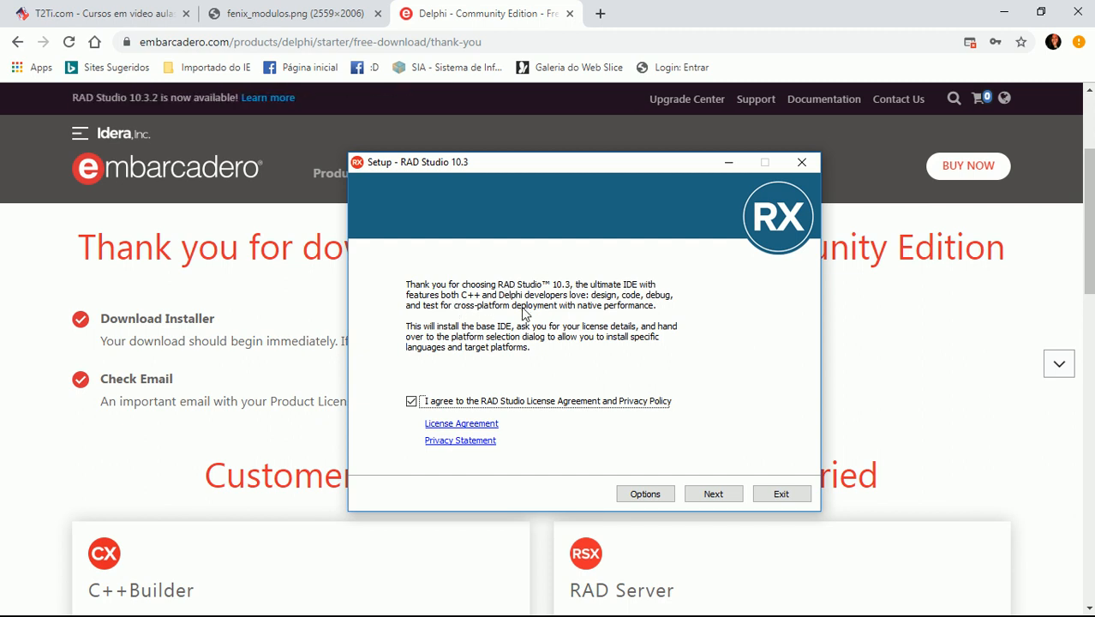
left_click(733, 496)
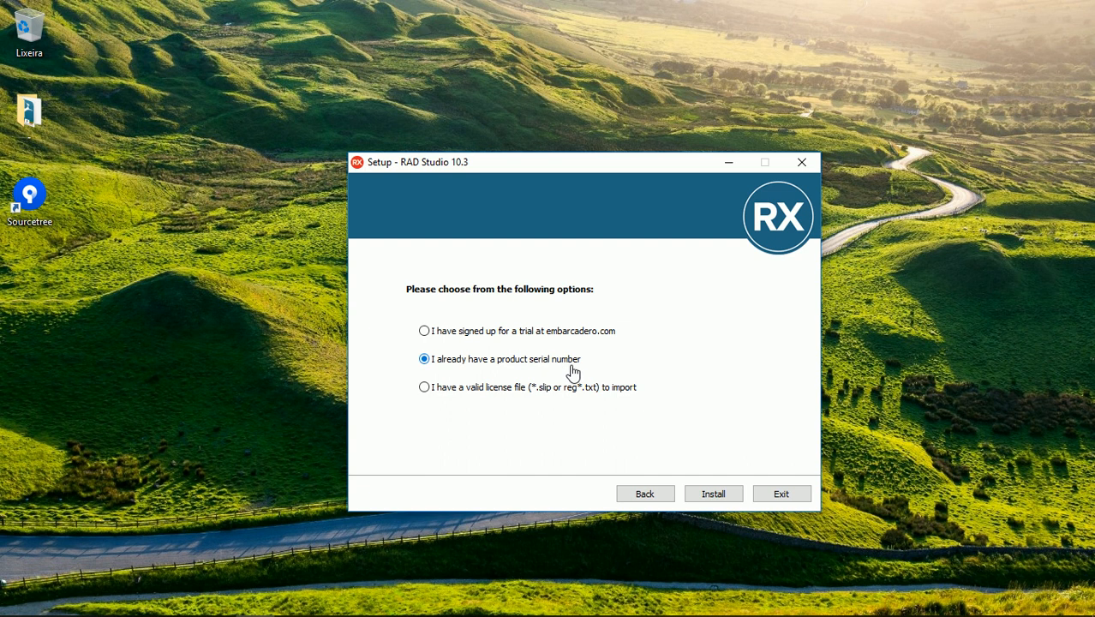
left_click(725, 500)
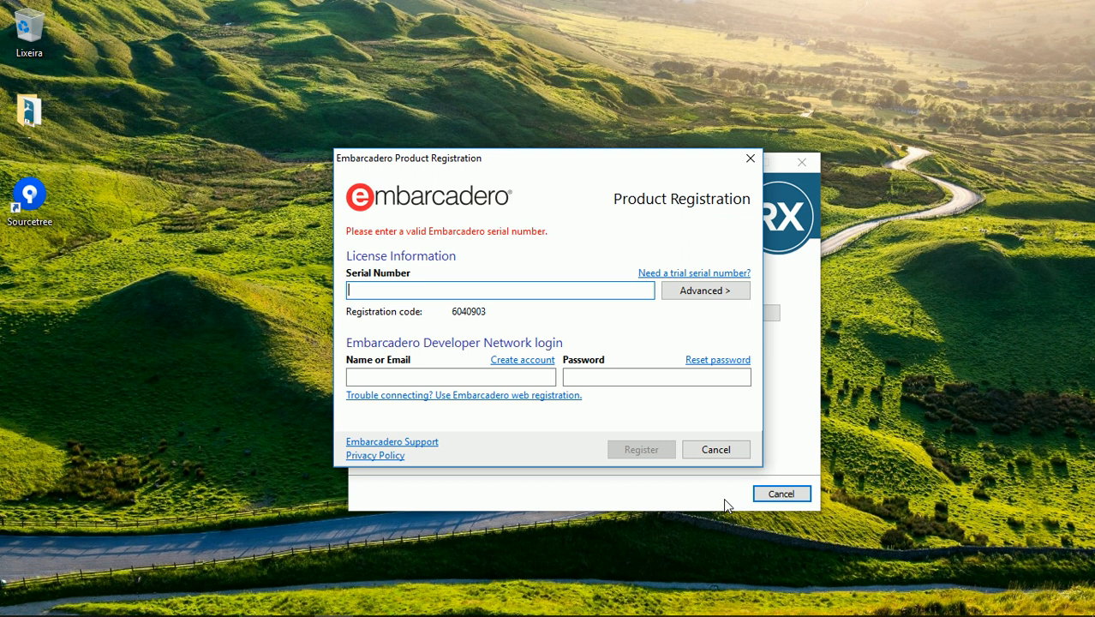
key("alt")
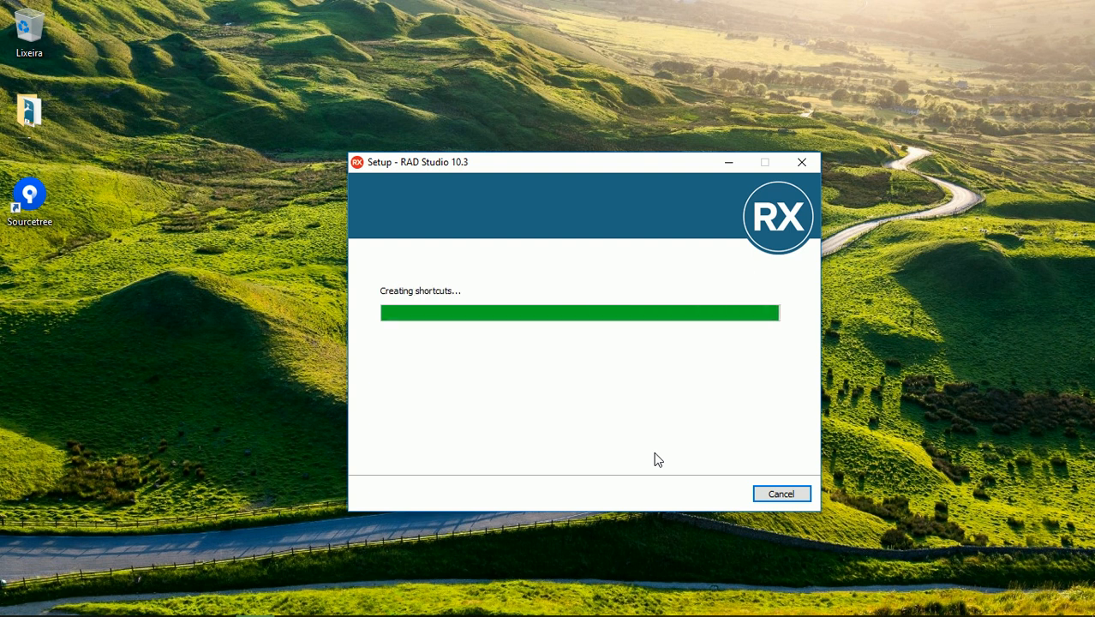
key("ctrl+shift+F1")
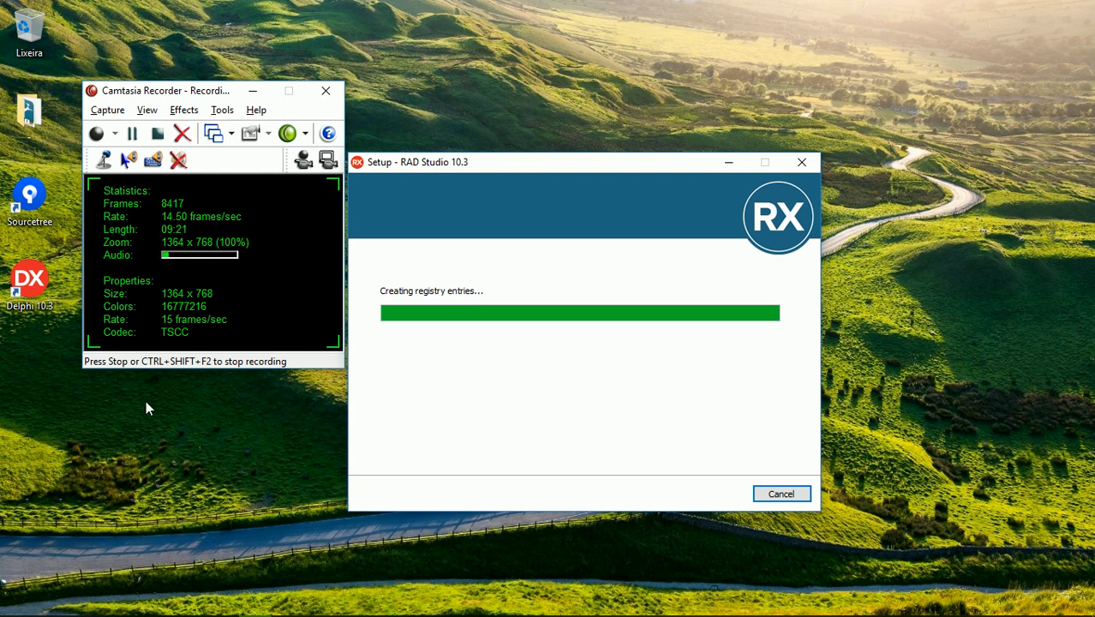
left_click(253, 90)
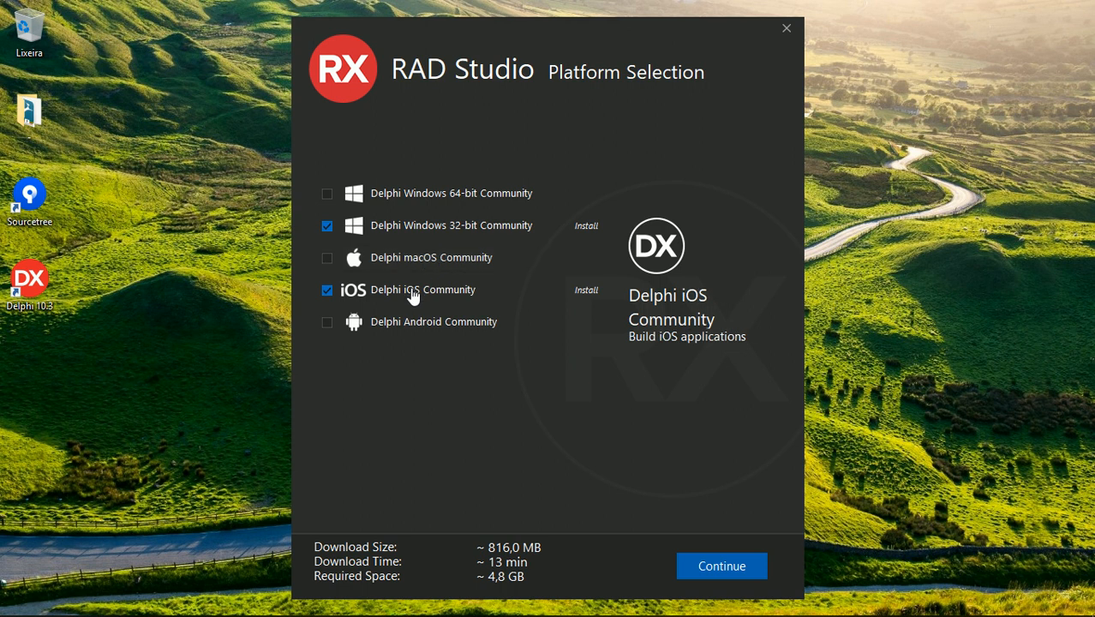
Add the Delphi Android, macOS and Windows 64-bit Community platforms to the selection and continue to the additional options
left_click(324, 326)
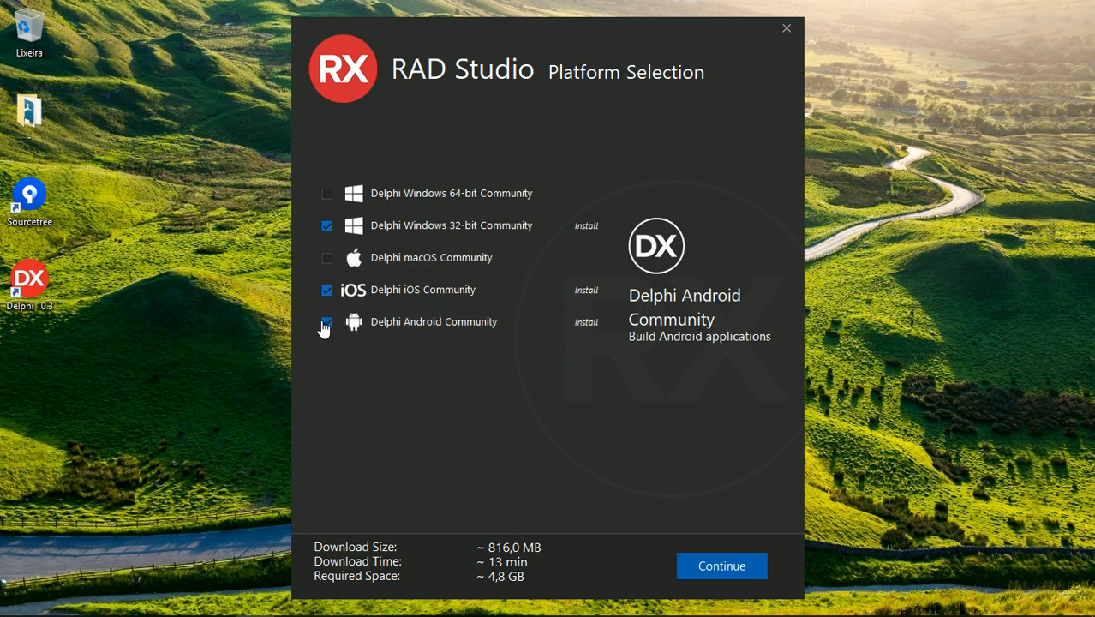
left_click(326, 260)
left_click(328, 195)
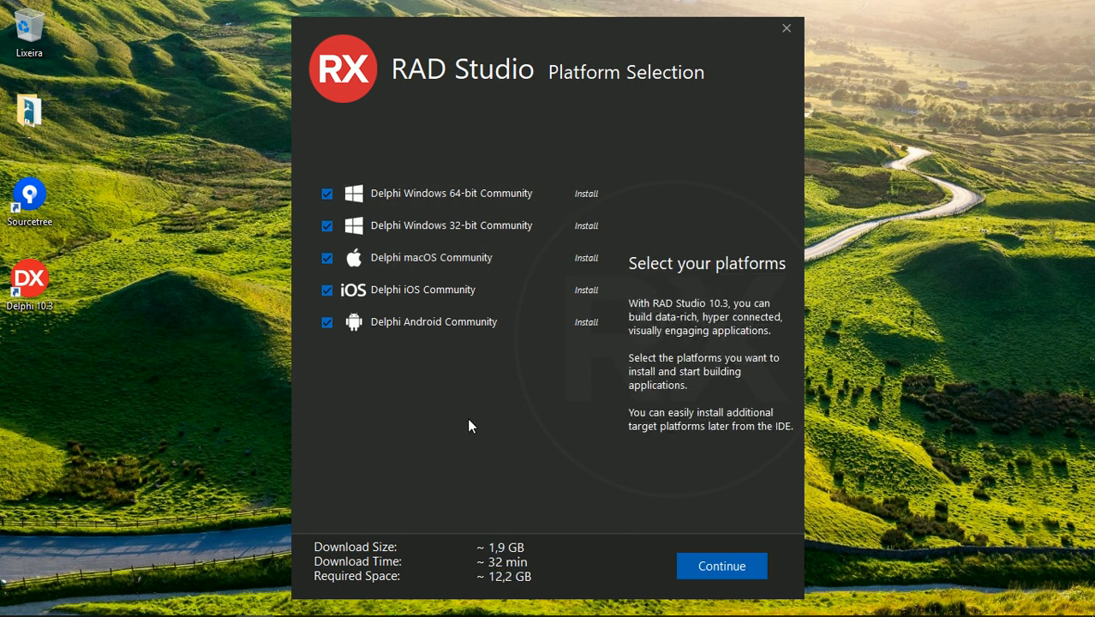
left_click(703, 578)
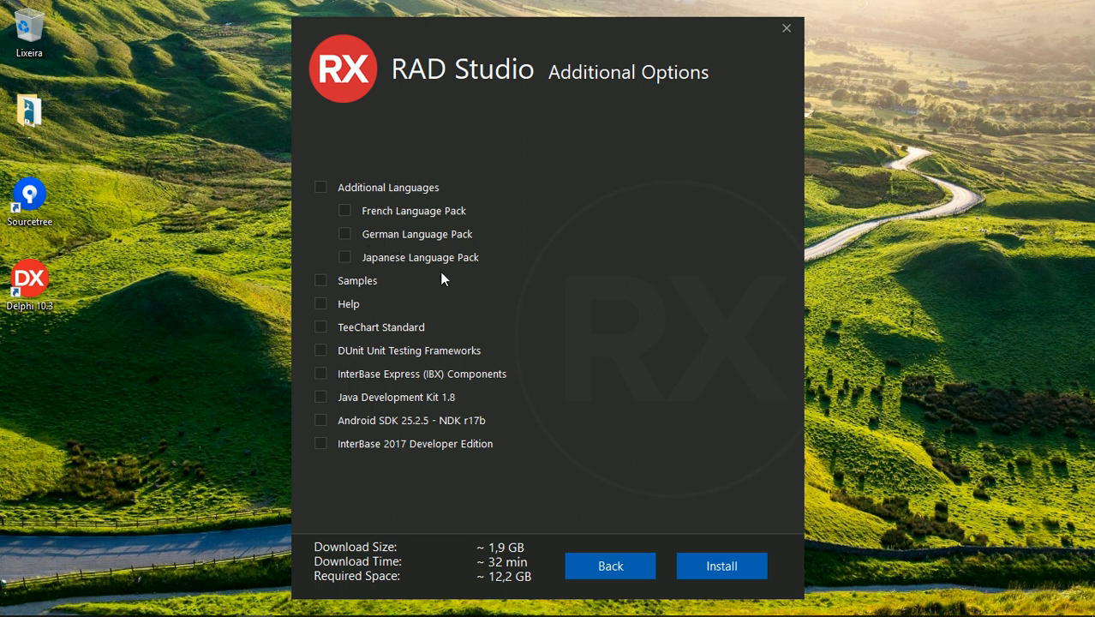
Include Samples as the only additional option, install the selected components and start working in Delphi 10.3
left_click(322, 283)
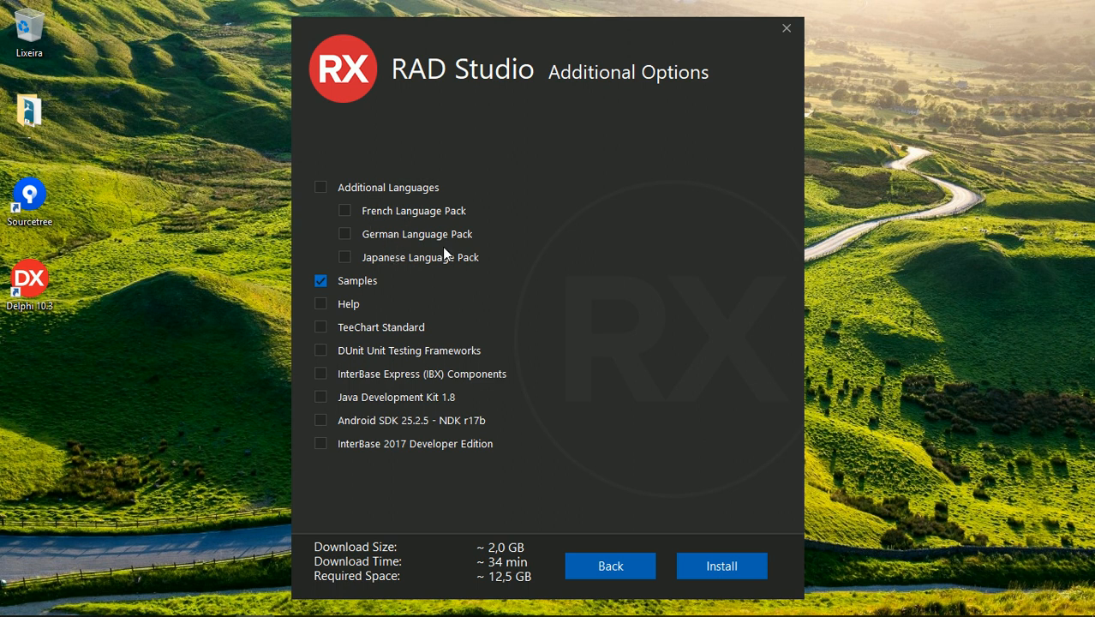
left_click(722, 567)
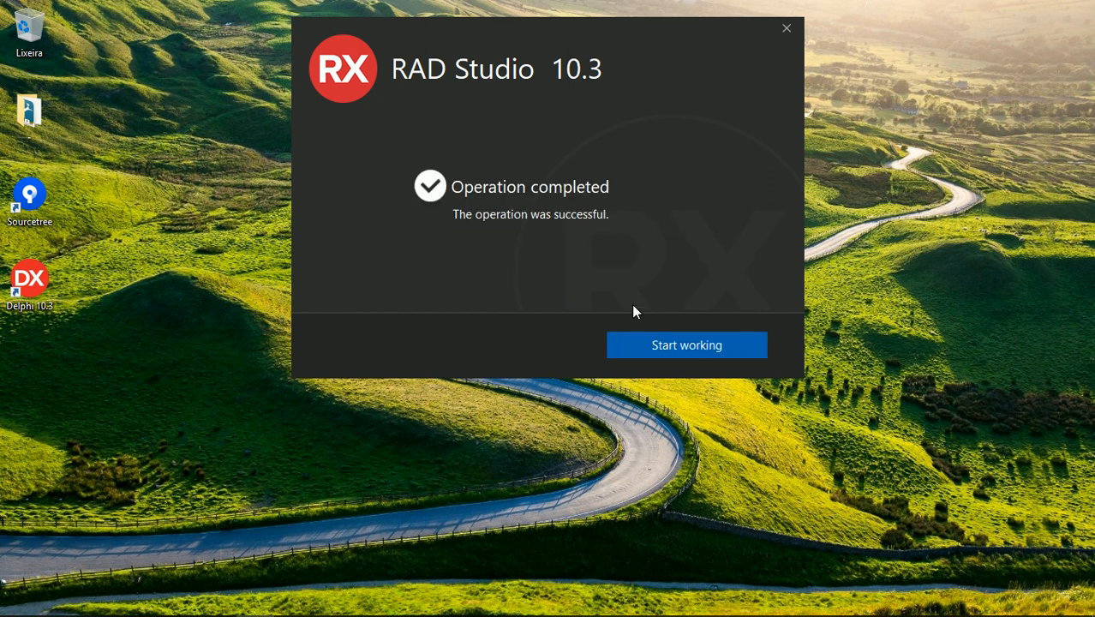
left_click(688, 346)
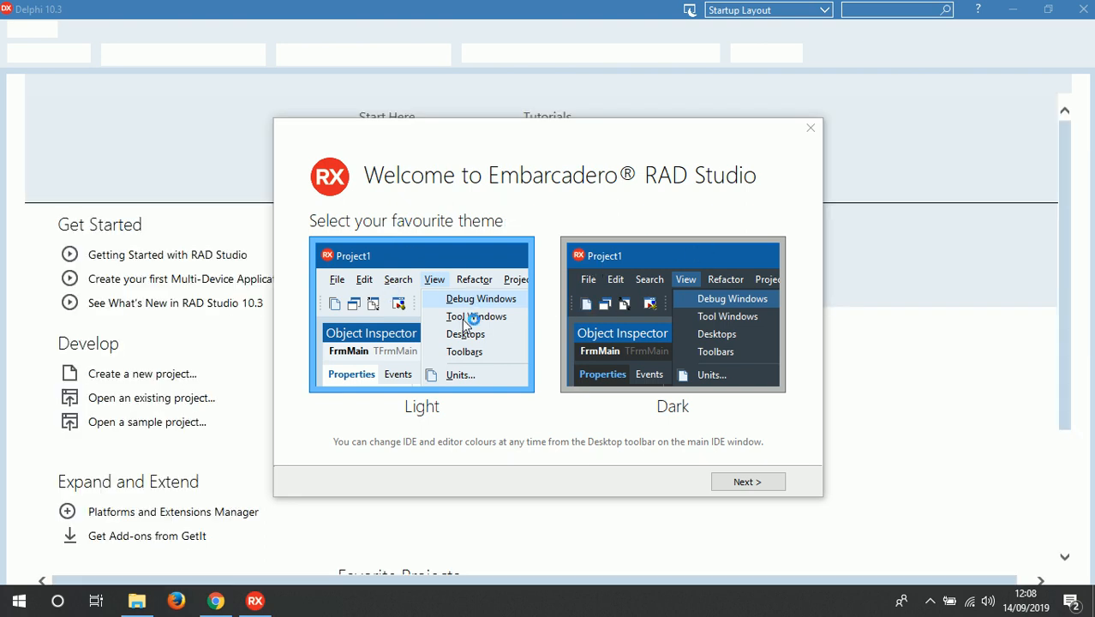
Choose the Dark theme and finish the welcome wizard, keeping the default source control and common settings
left_click(661, 292)
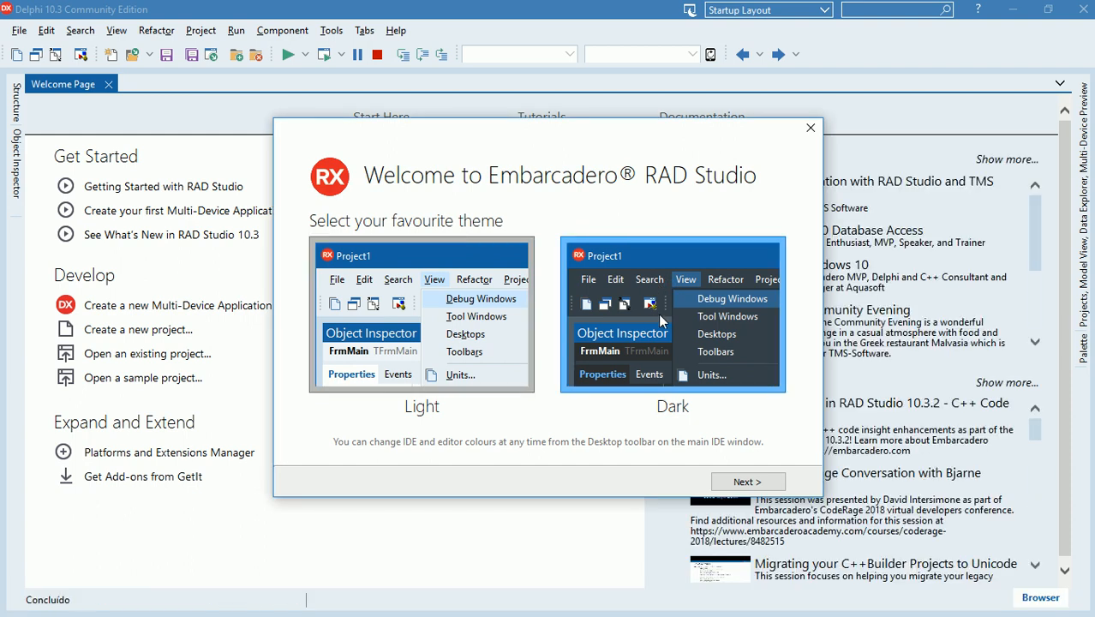
left_click(742, 485)
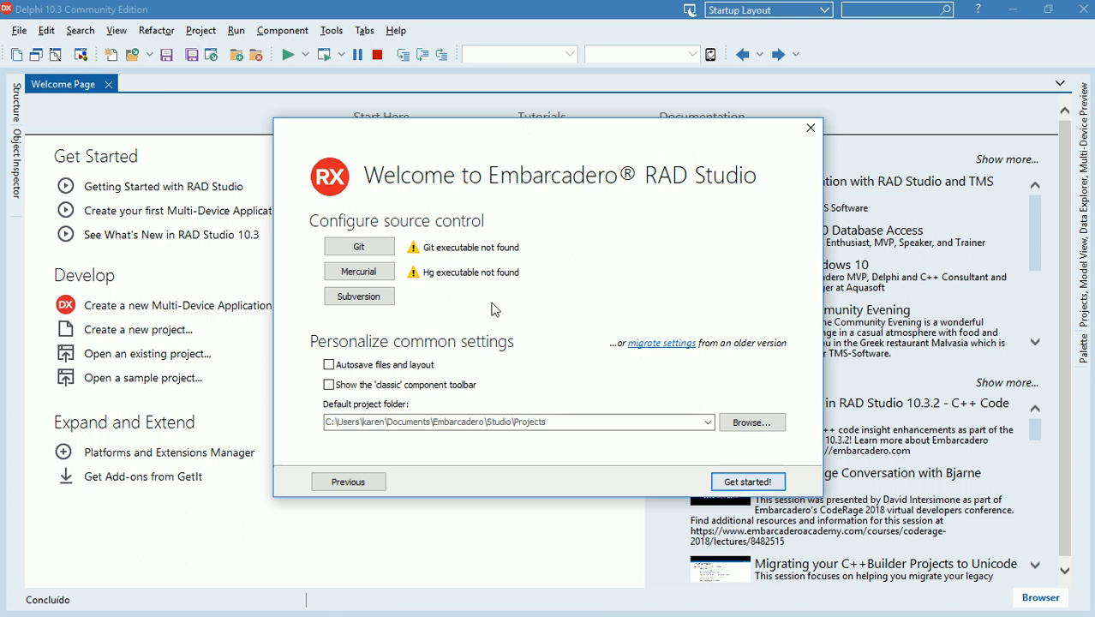
left_click(727, 486)
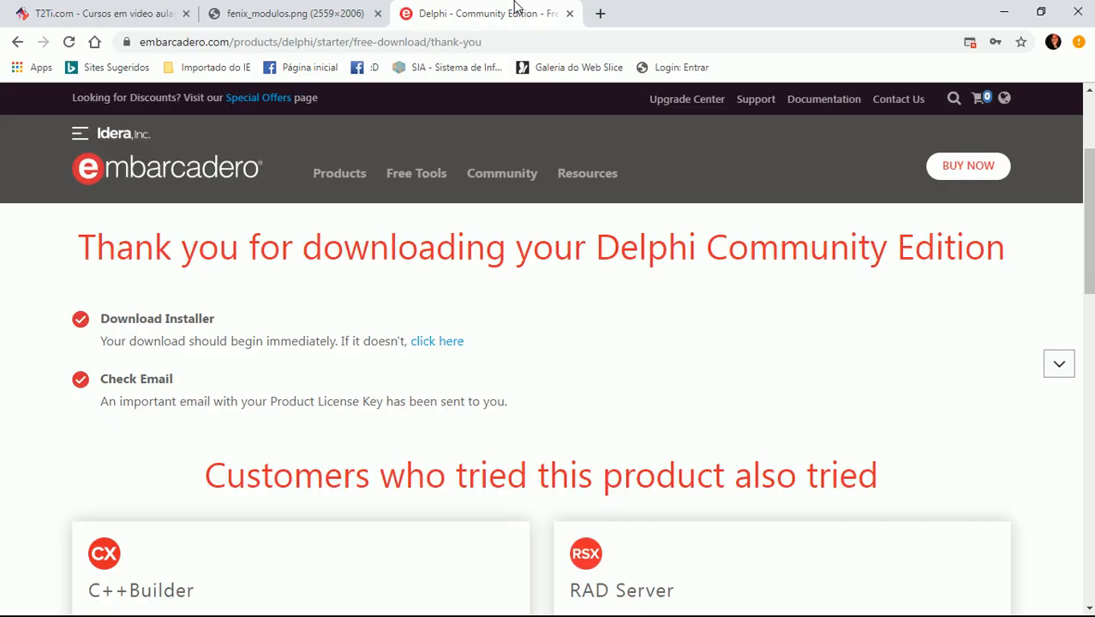
Switch to Chrome, search for "rest dw" in a new tab and open the REST Dataware Componentes page on SourceForge
left_click(600, 13)
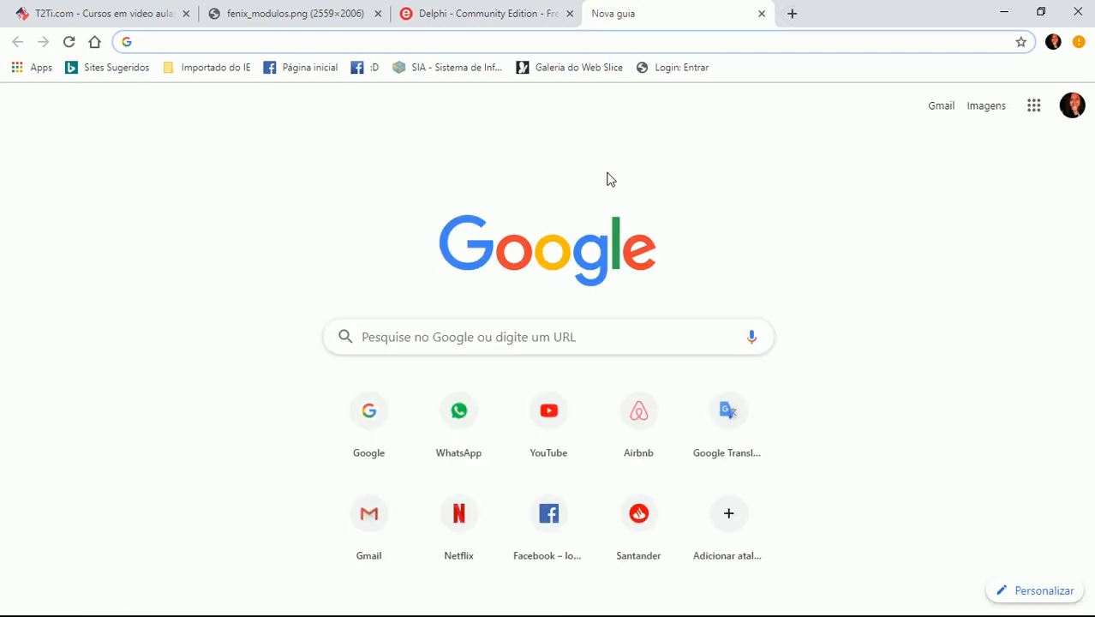
type("rest")
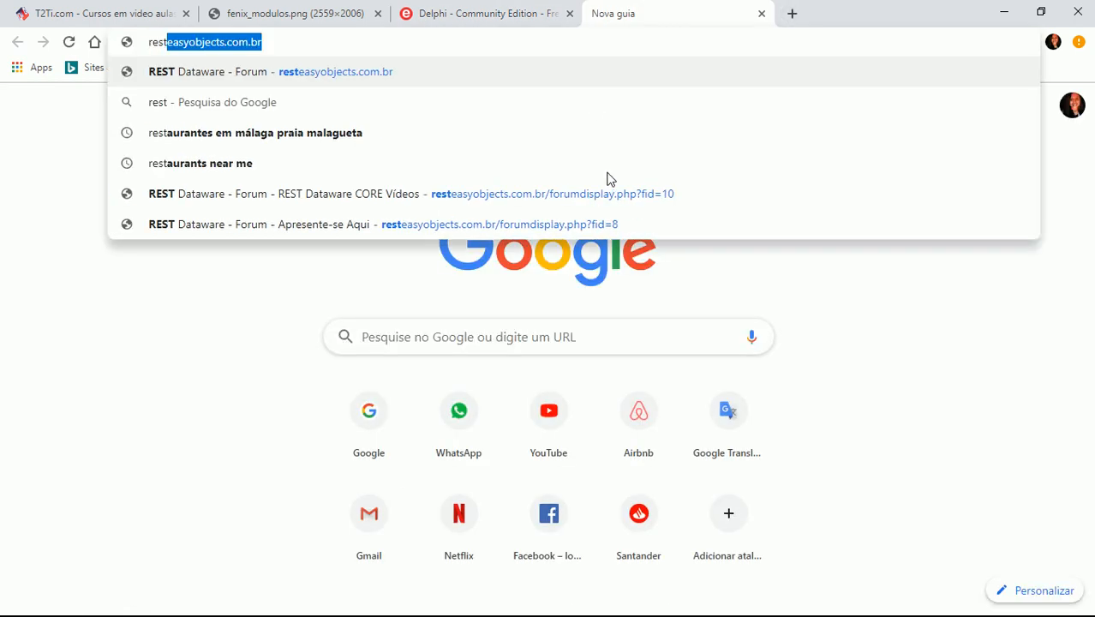
type(" dw")
key("Return")
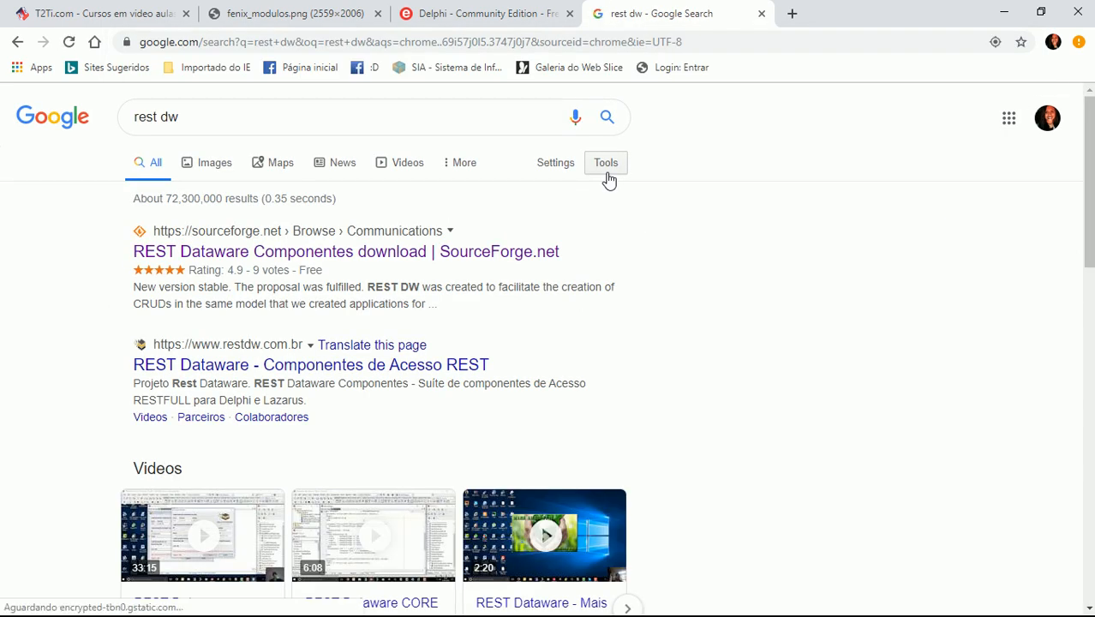
left_click(501, 256)
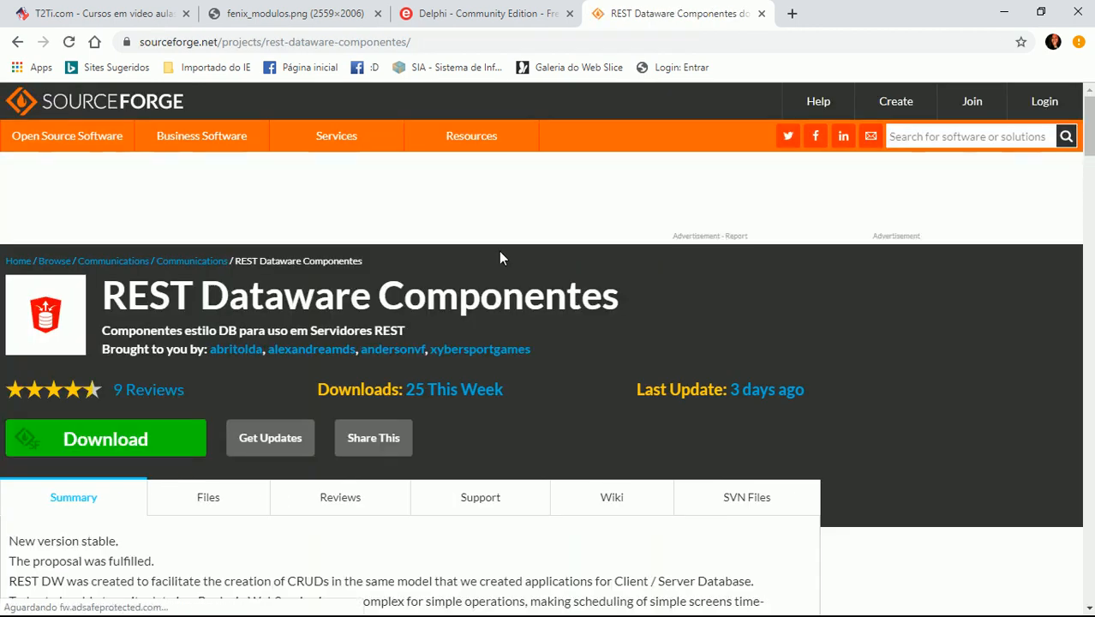
scroll(501, 256, "down", 1)
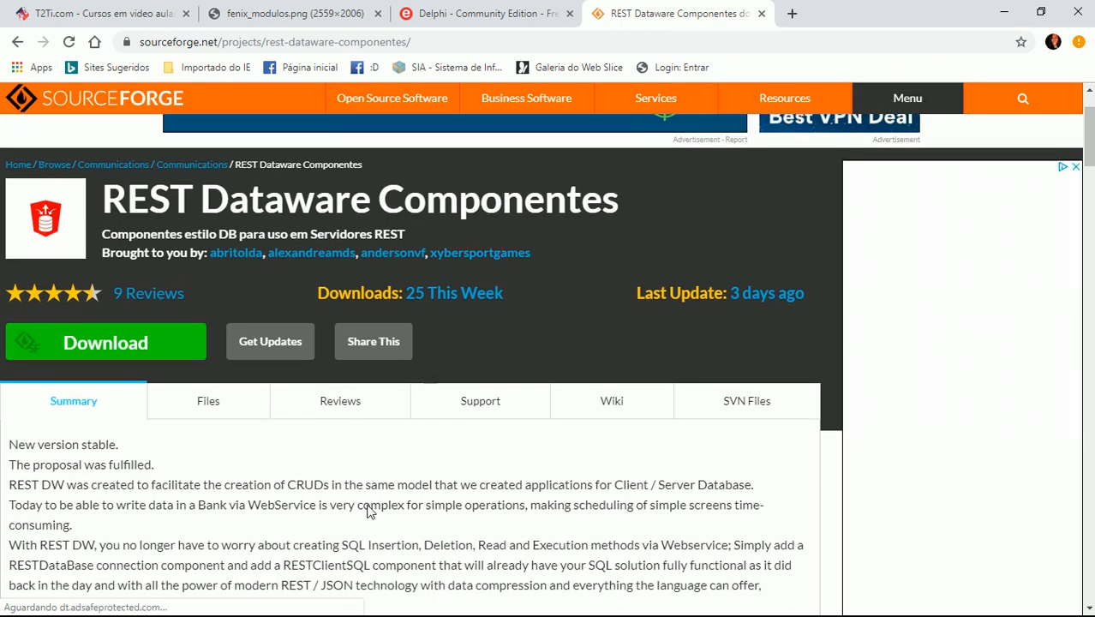
Switch to File Explorer and create a folder named Componentes inside the T2Ti ERP Fenix folder on drive C
key("alt+Tab")
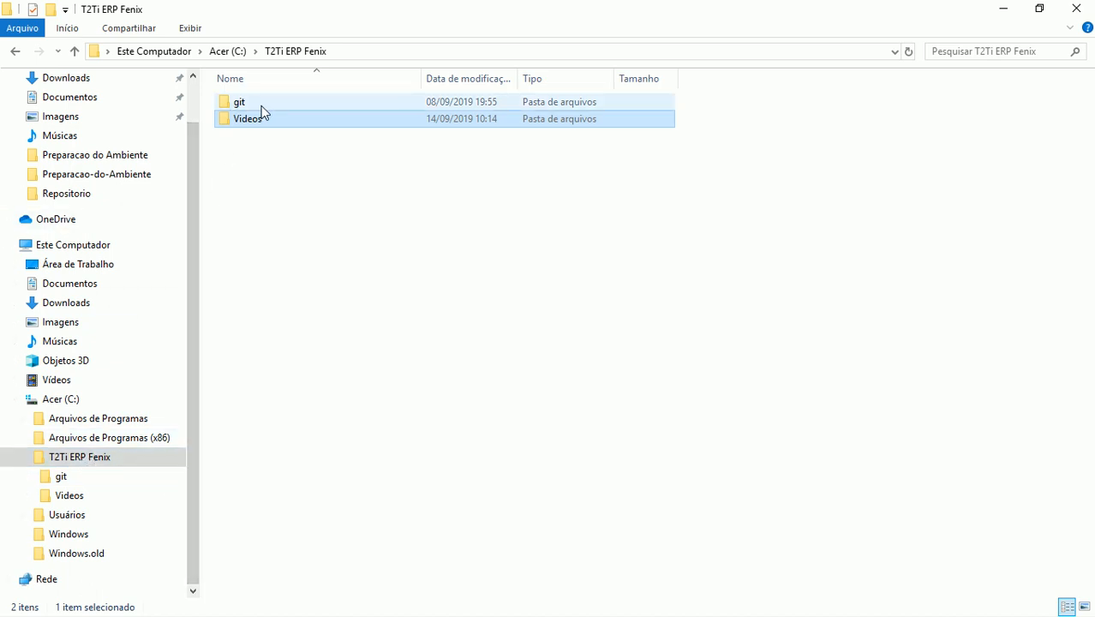
right_click(317, 184)
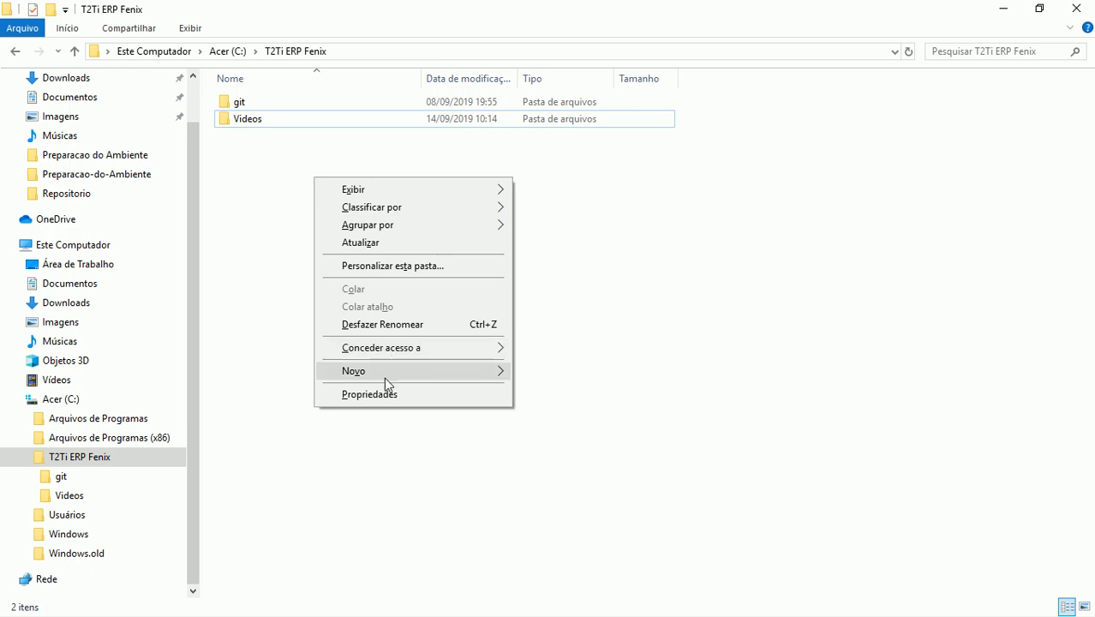
mouse_move(385, 379)
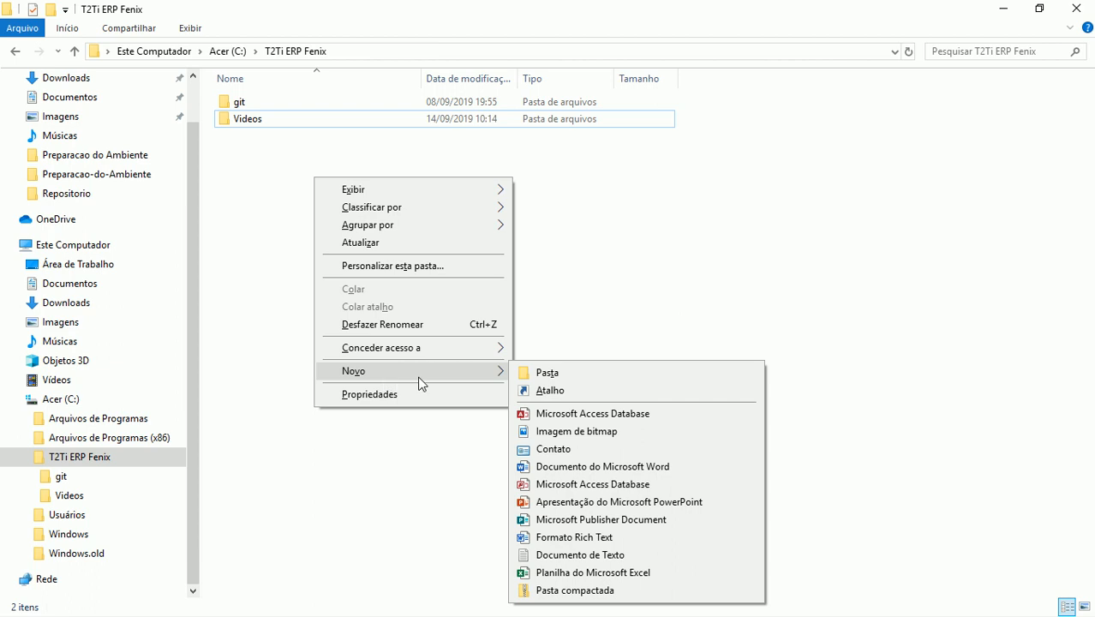
left_click(534, 375)
type("Componentes")
key("Return")
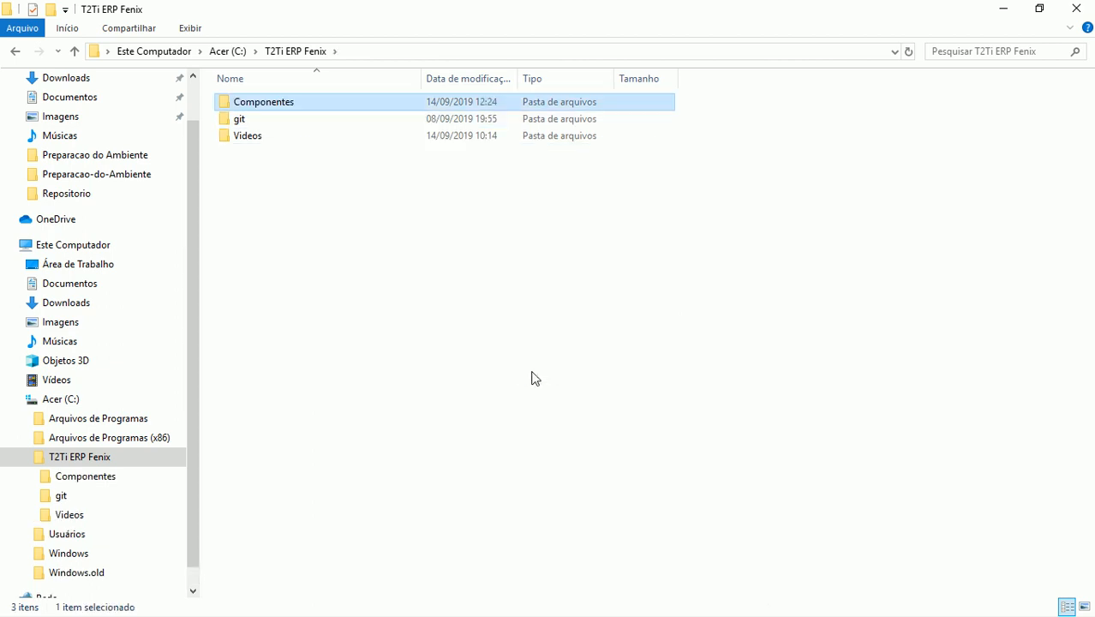
Open the Componentes folder and create a new folder named DElphi inside it
key("Return")
right_click(532, 378)
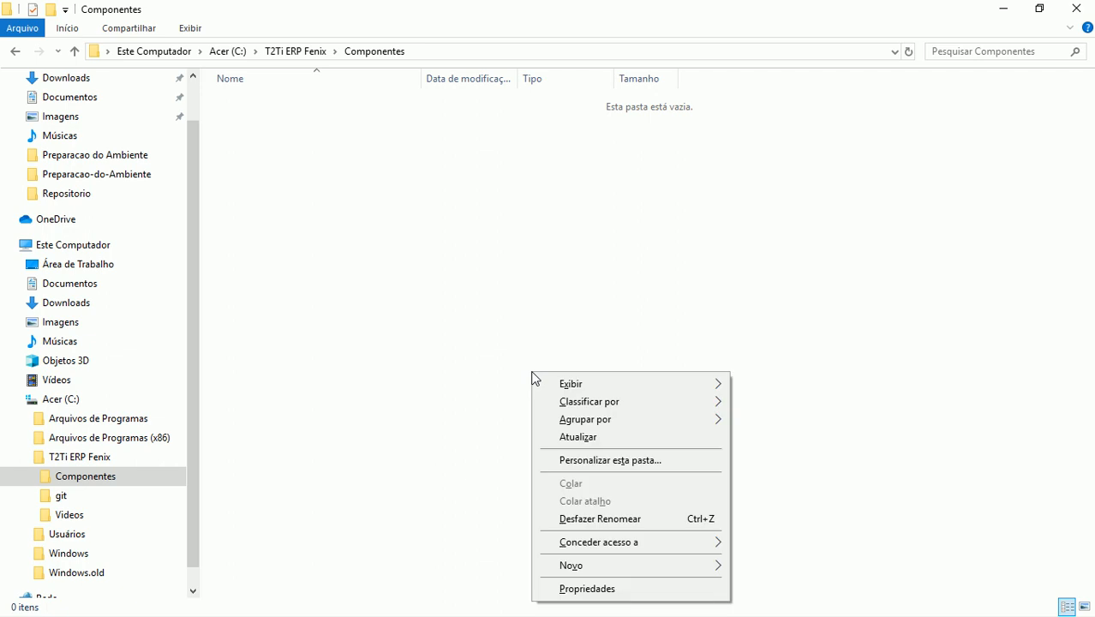
mouse_move(633, 573)
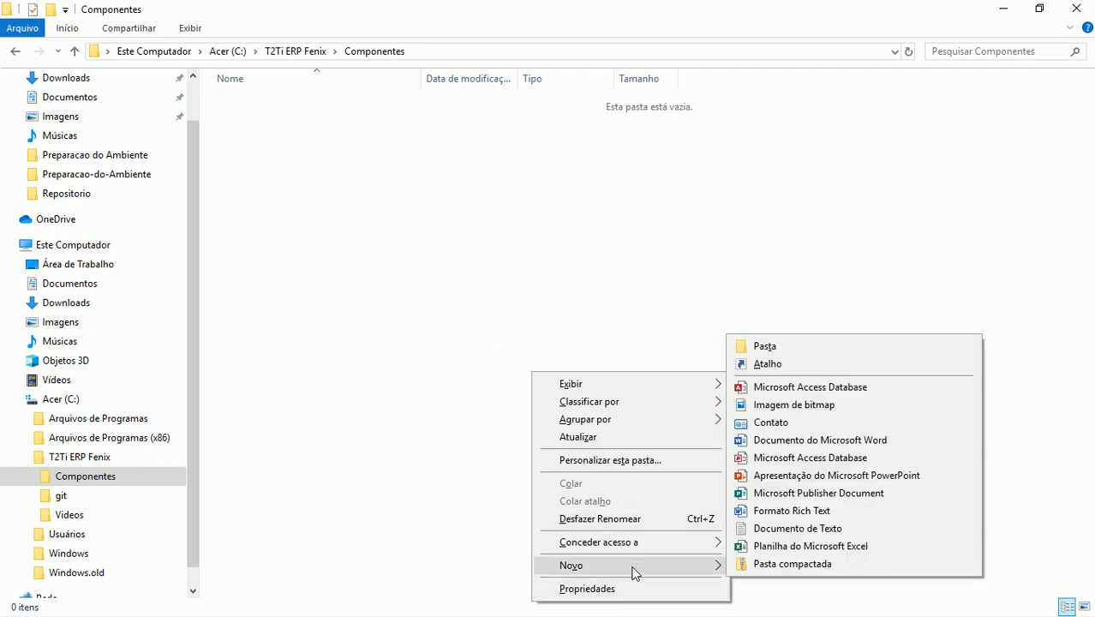
left_click(787, 347)
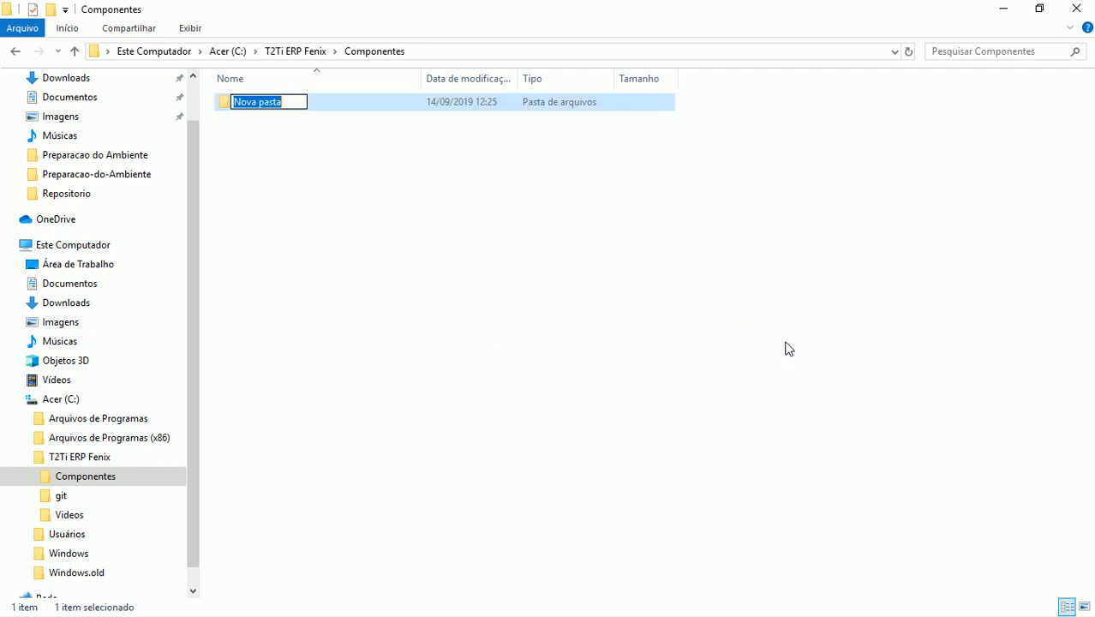
type("DElphi")
key("Return")
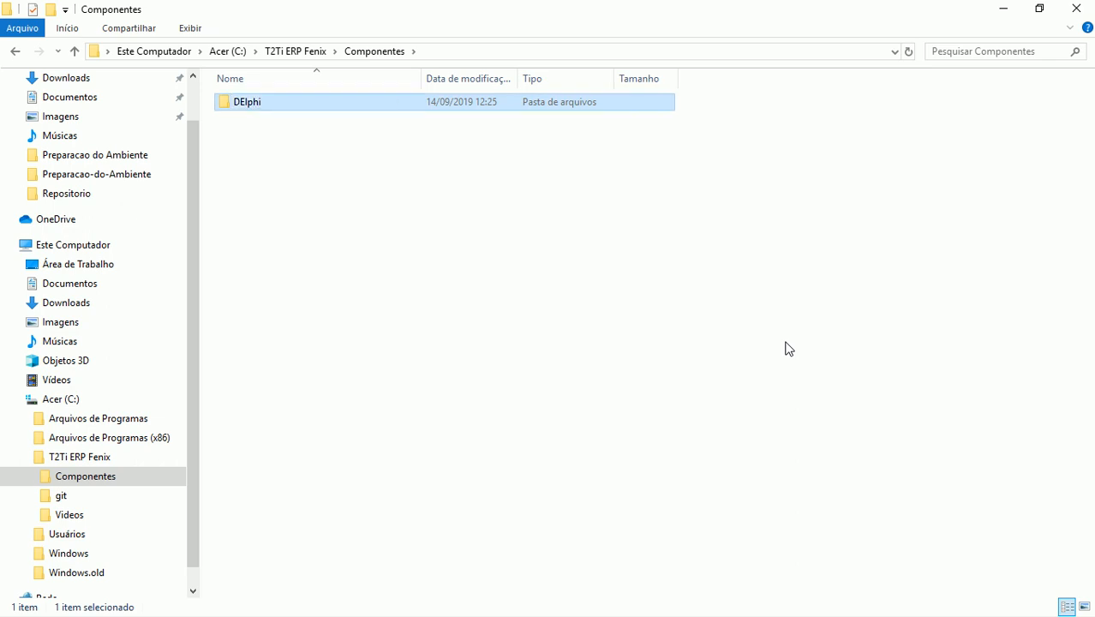
Correct the new folder's name to Delphi and open the folder
key("F2")
key("End")
key("Left")
key("Left")
key("Left")
key("BackSpace")
key("BackSpace")
type("el")
key("Return")
key("Return")
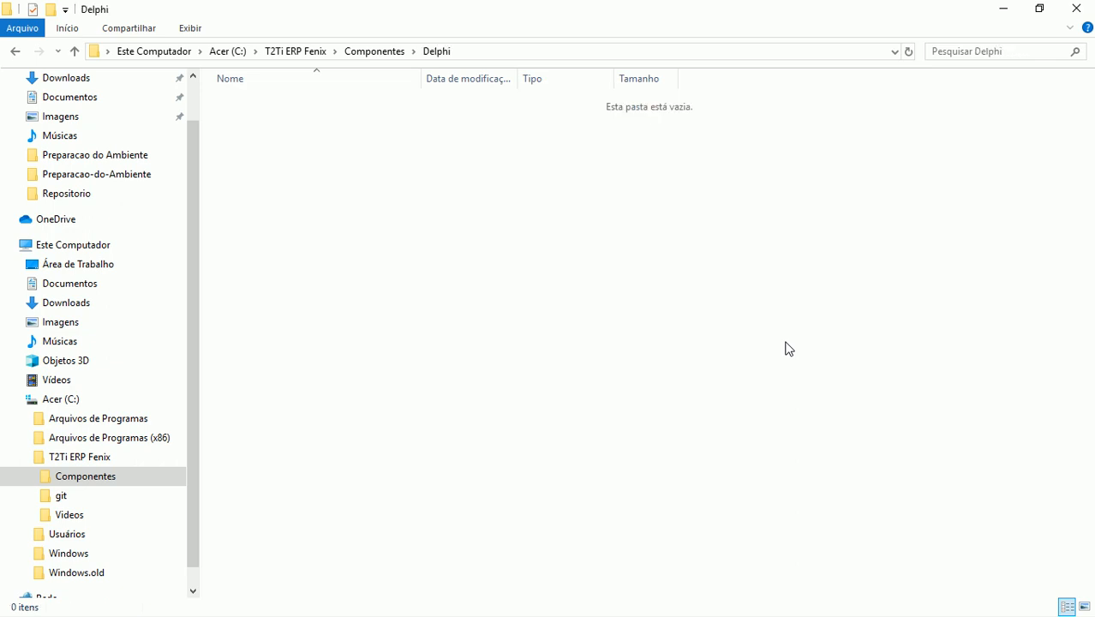
Create a folder named RestWD inside the Delphi folder and open it
right_click(789, 347)
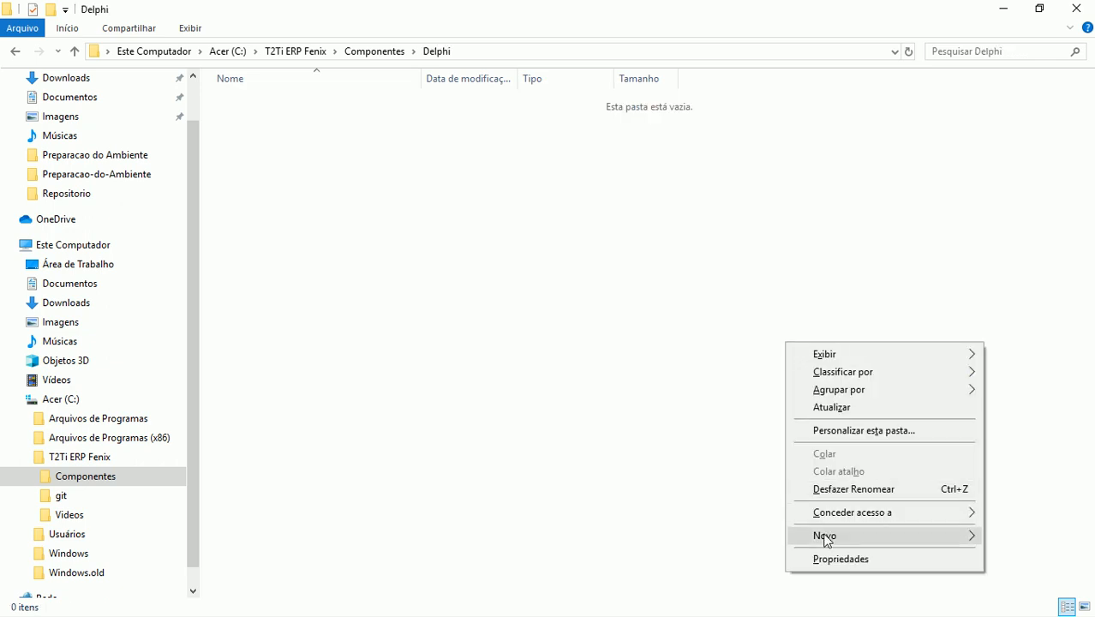
mouse_move(824, 535)
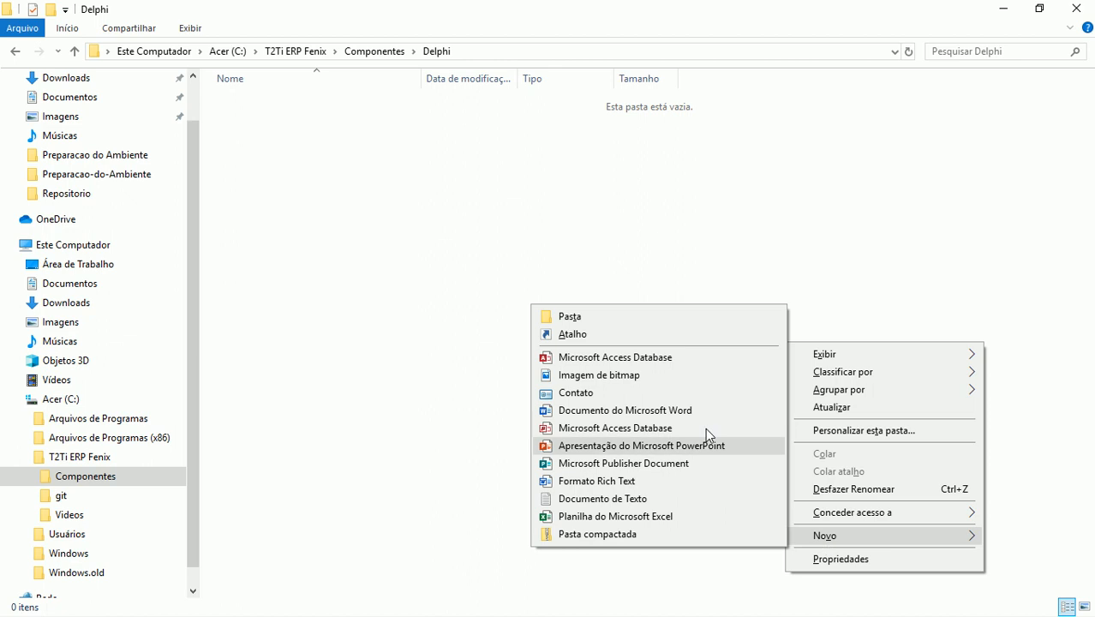
left_click(675, 314)
type("s")
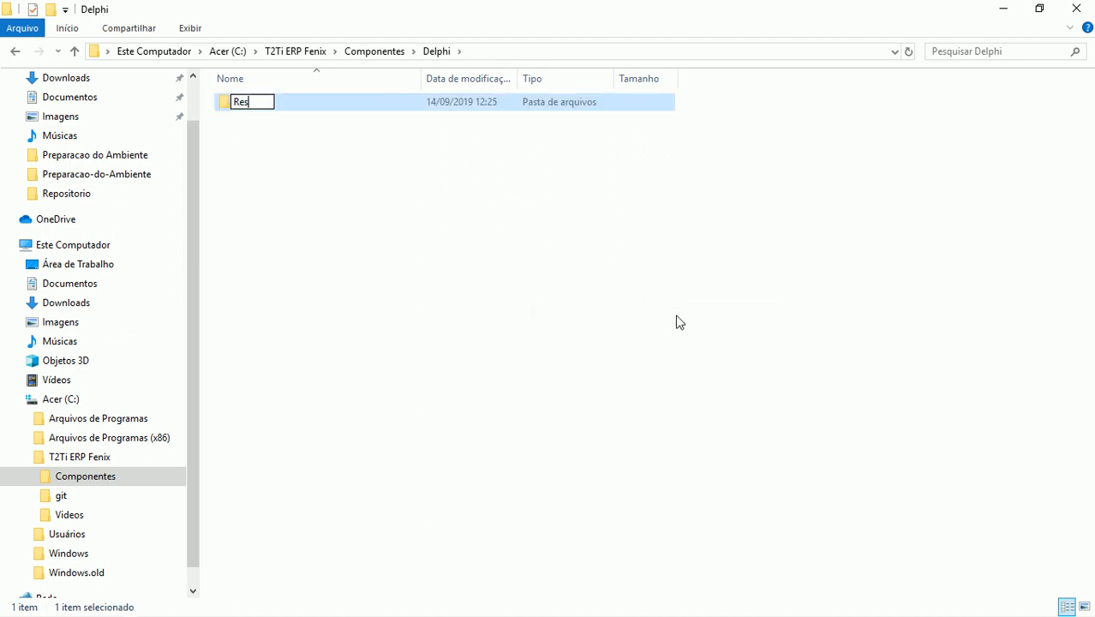
type("tWD")
key("Return")
key("Return")
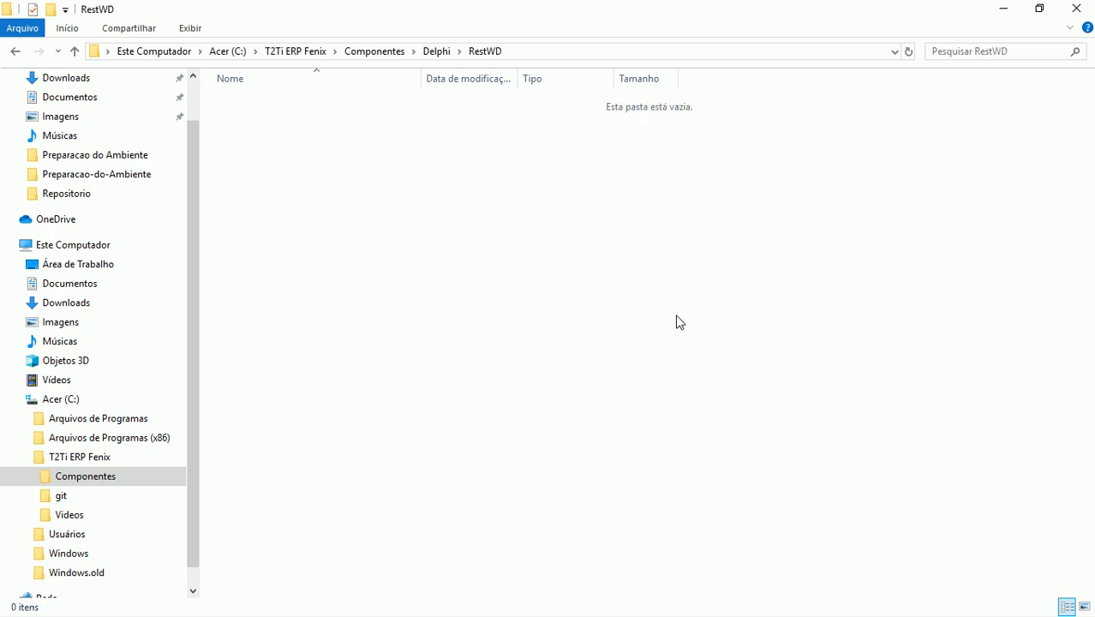
Switch to Chrome, open the resteasyobjects.com.br site linked in the project summary, look over its forum sections and close it
key("alt+Tab")
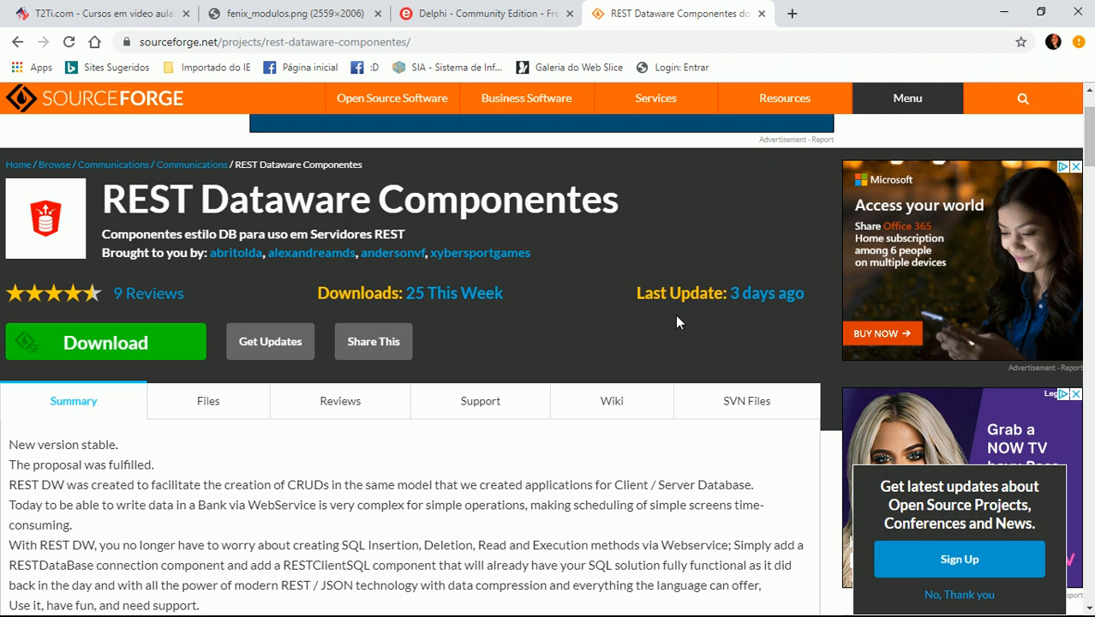
scroll(675, 315, "down", 2)
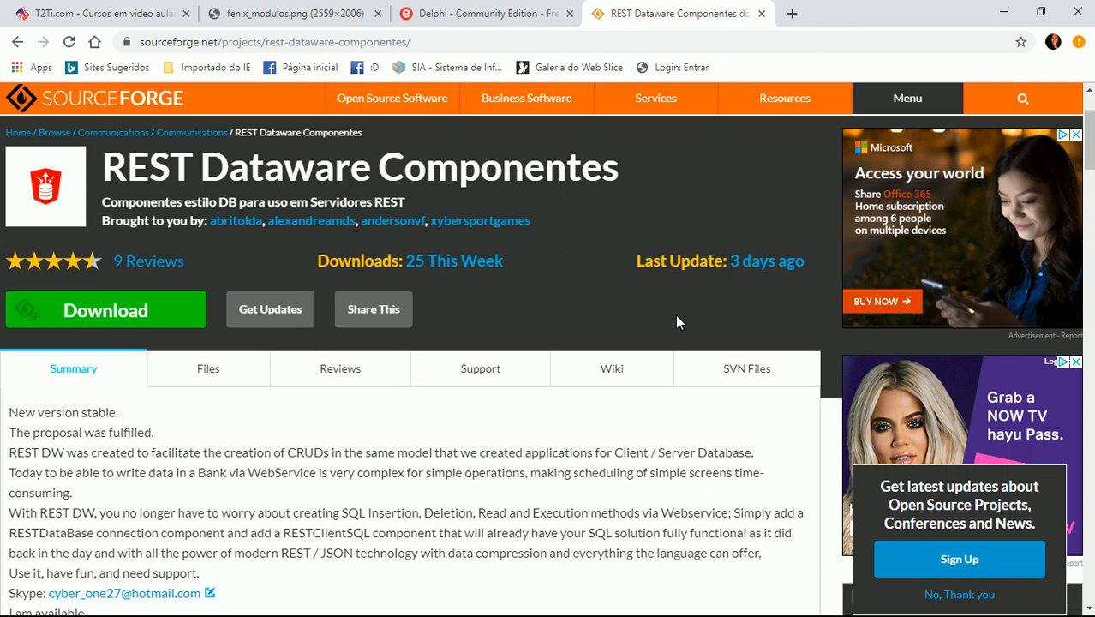
scroll(677, 321, "down", 3)
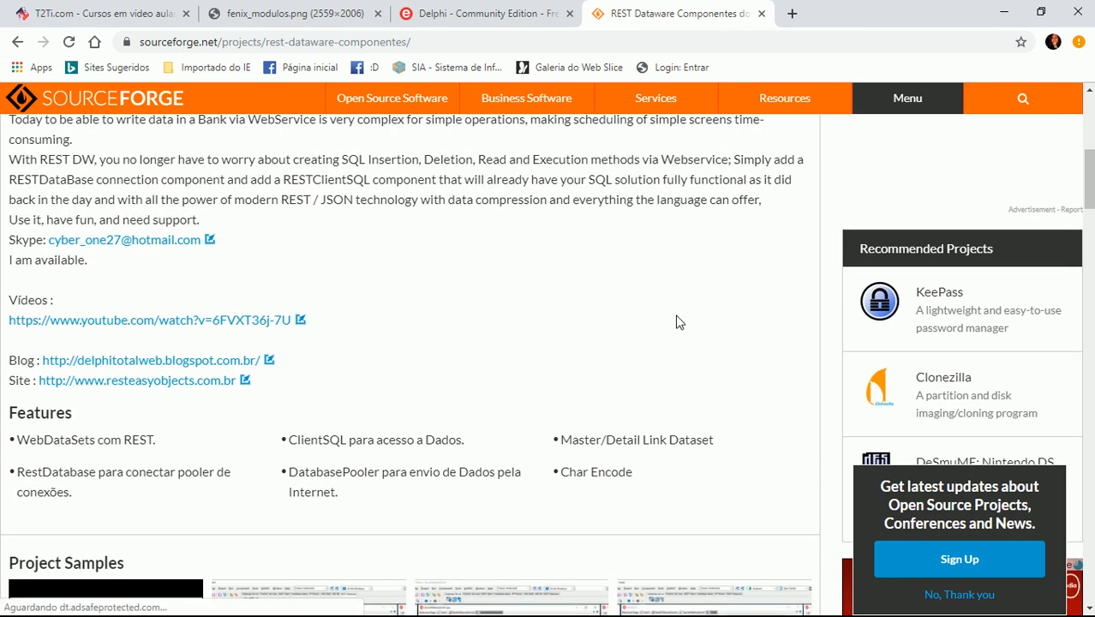
left_click(169, 380)
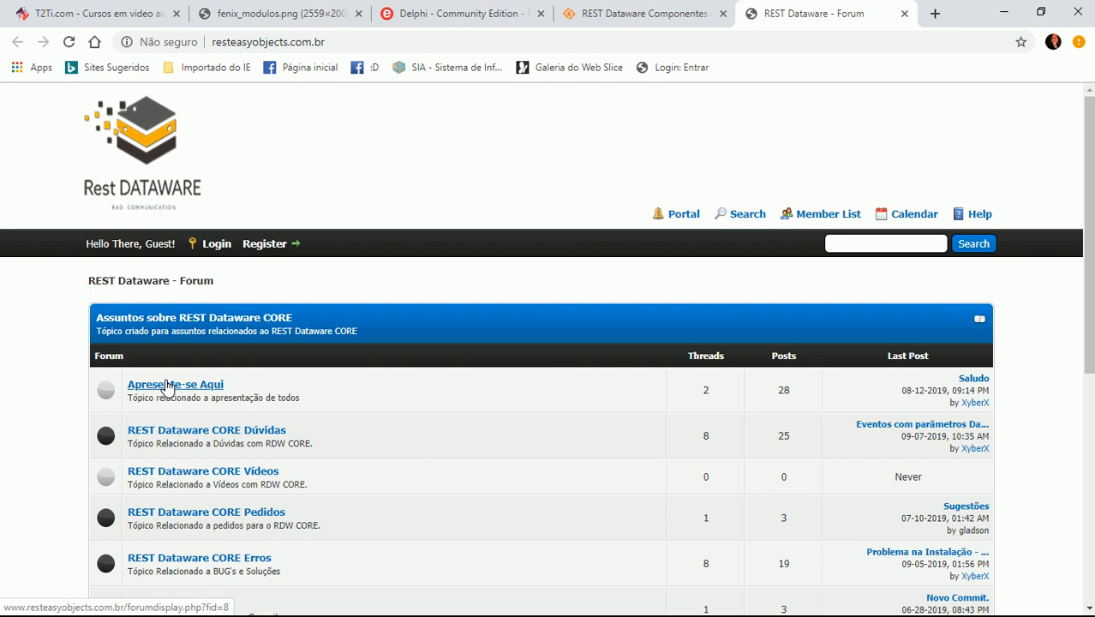
scroll(168, 386, "down", 2)
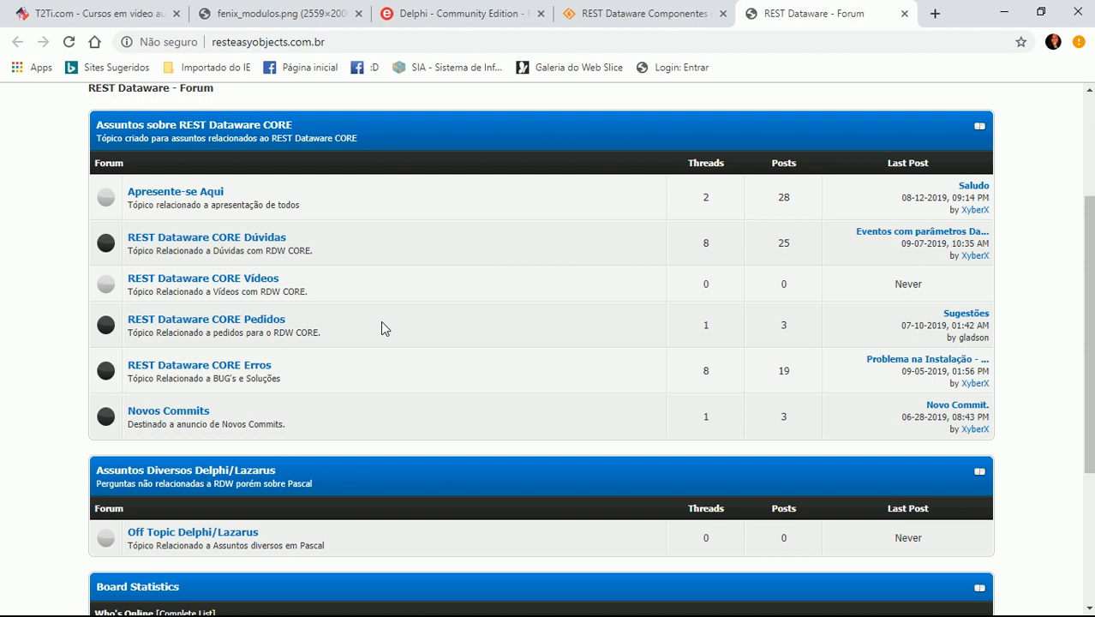
scroll(382, 324, "down", 2)
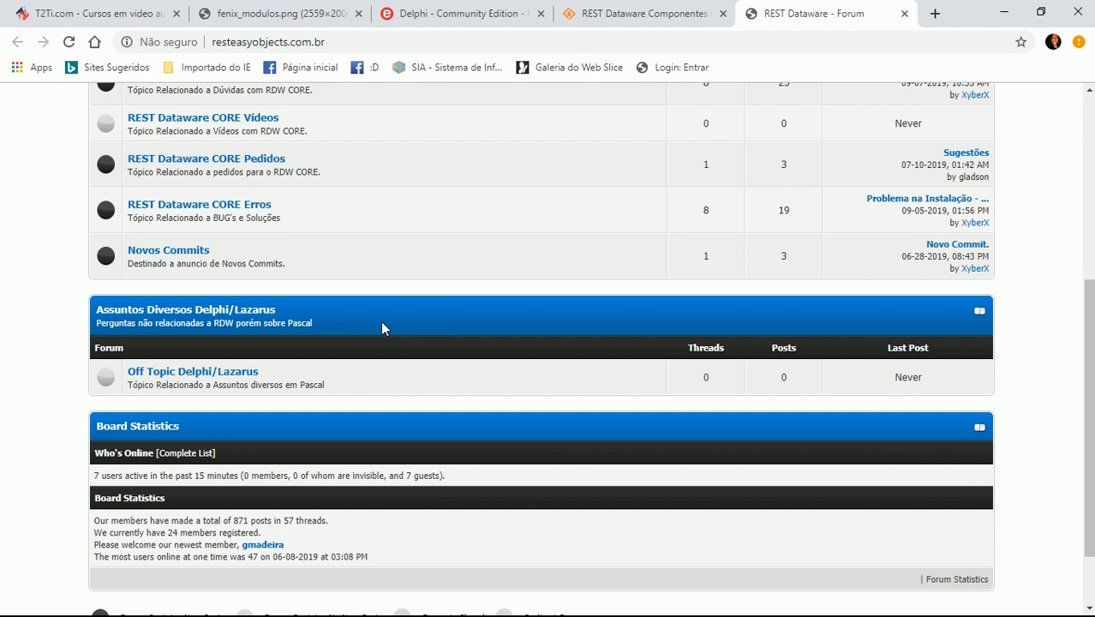
scroll(382, 327, "up", 3)
scroll(382, 327, "up", 1)
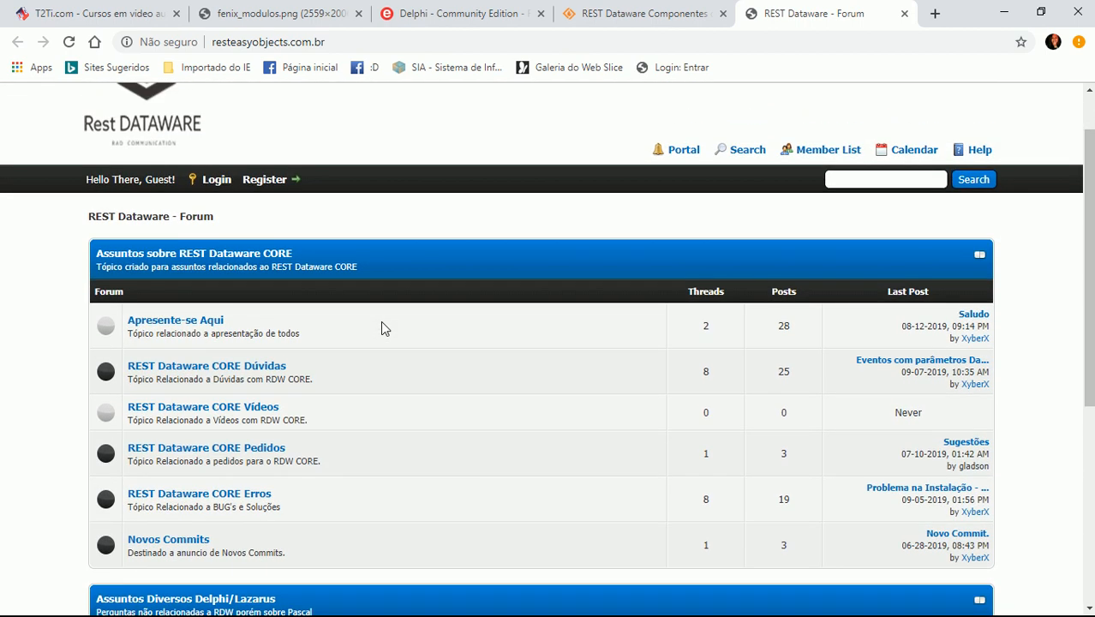
scroll(382, 328, "up", 1)
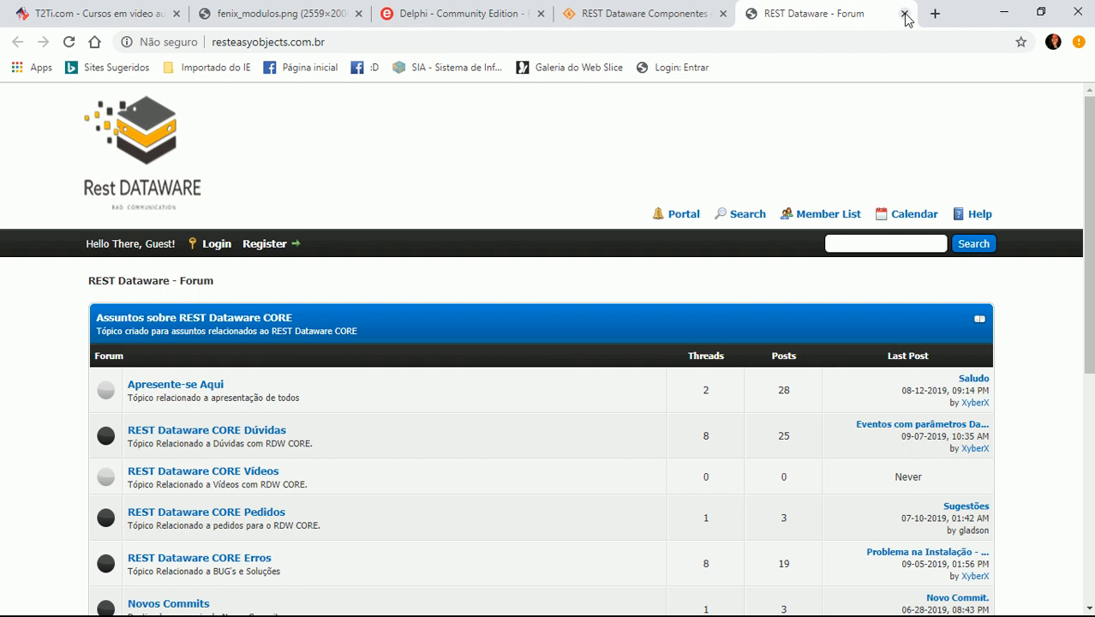
left_click(904, 14)
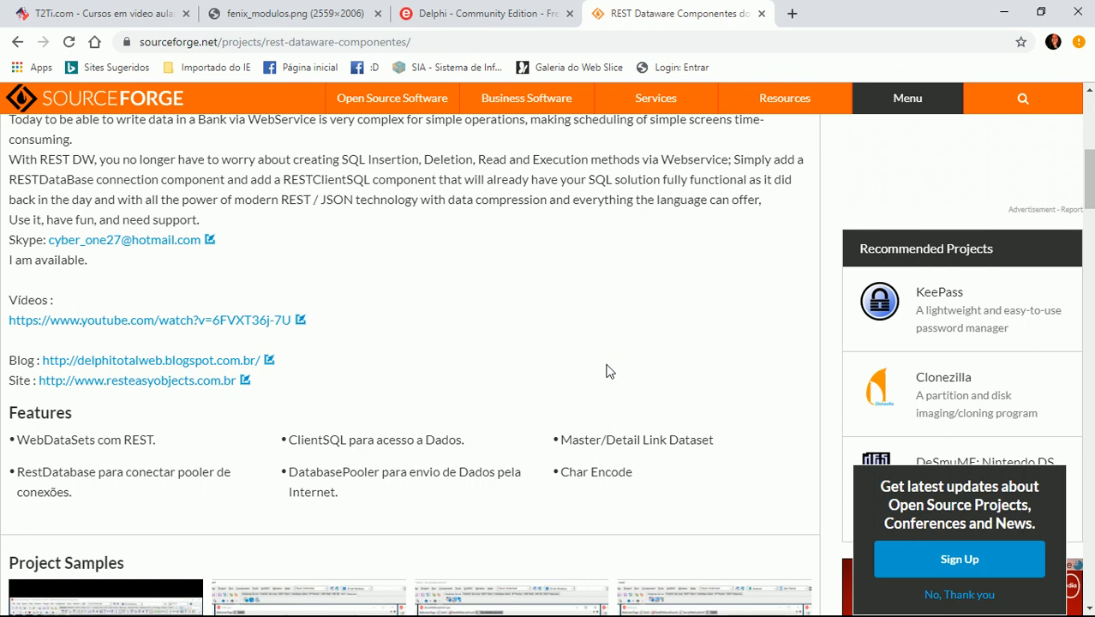
Open the Files list of REST Dataware Componentes on SourceForge and look over the packaged releases
scroll(606, 370, "up", 3)
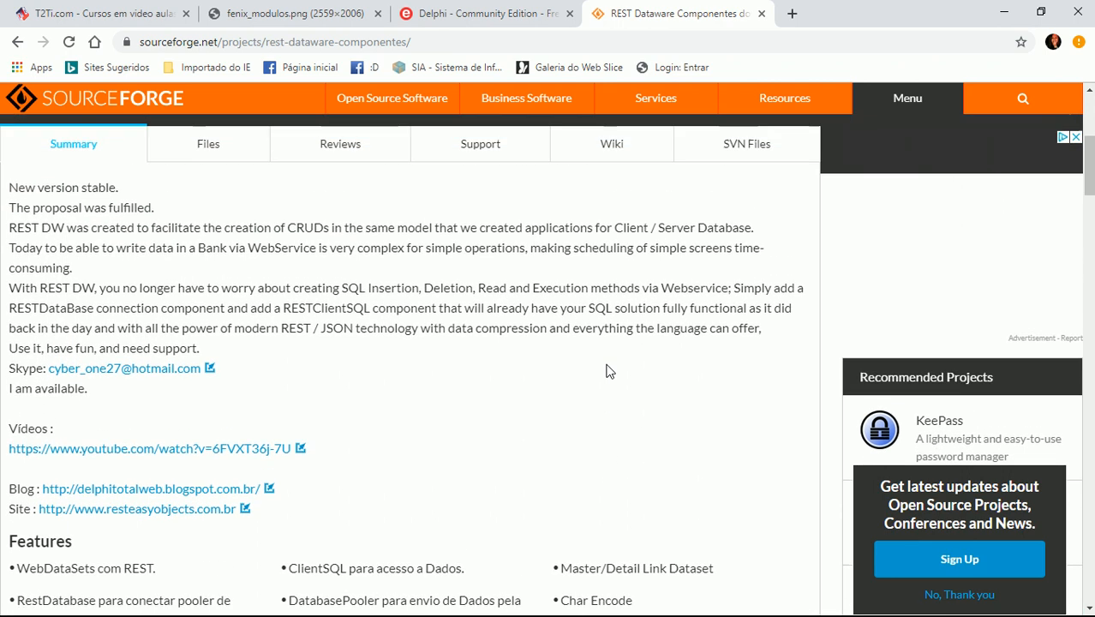
scroll(606, 364, "up", 2)
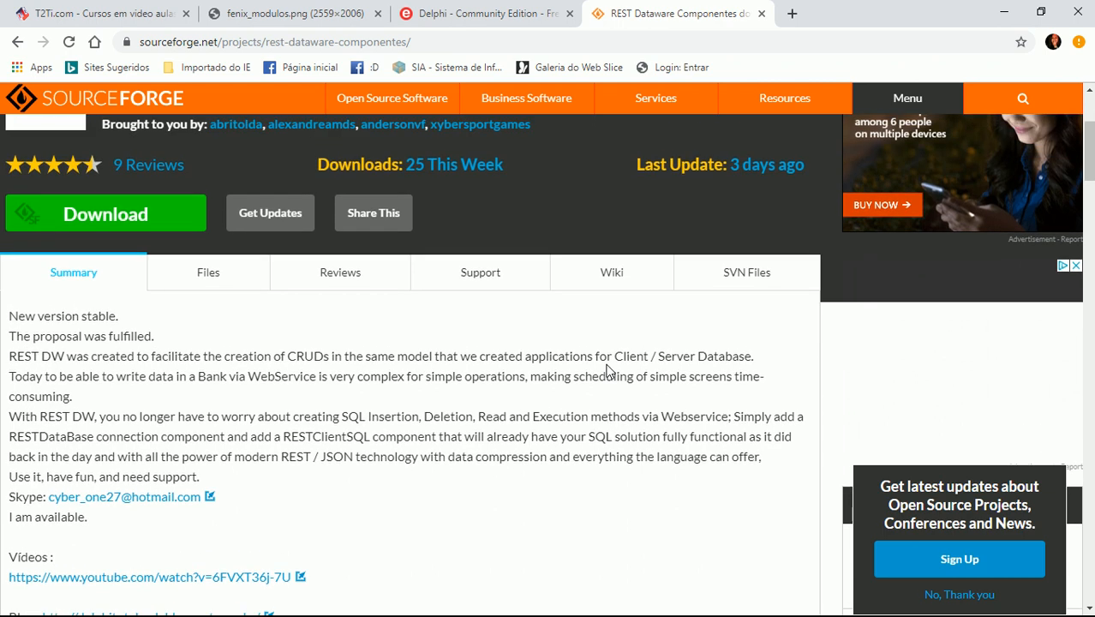
scroll(605, 370, "up", 1)
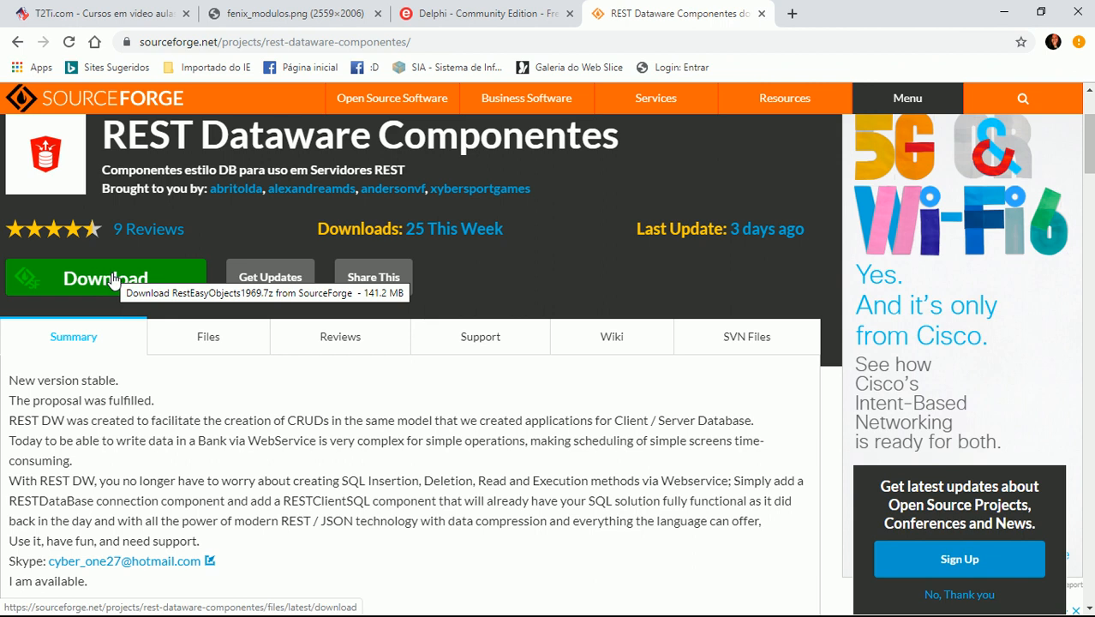
left_click(196, 343)
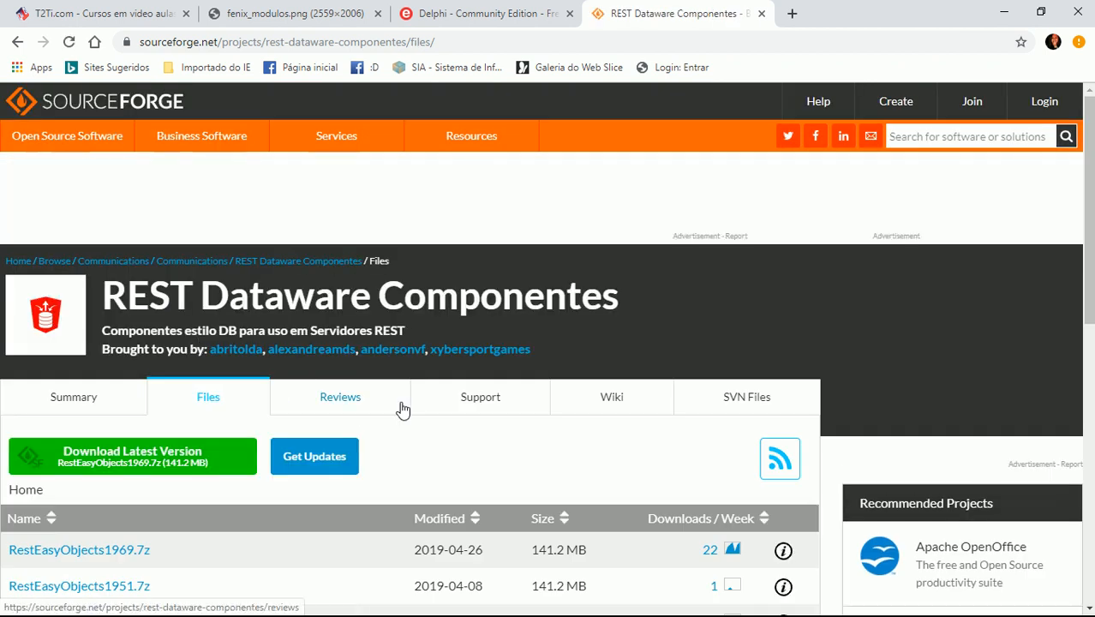
scroll(402, 409, "down", 1)
scroll(403, 410, "down", 1)
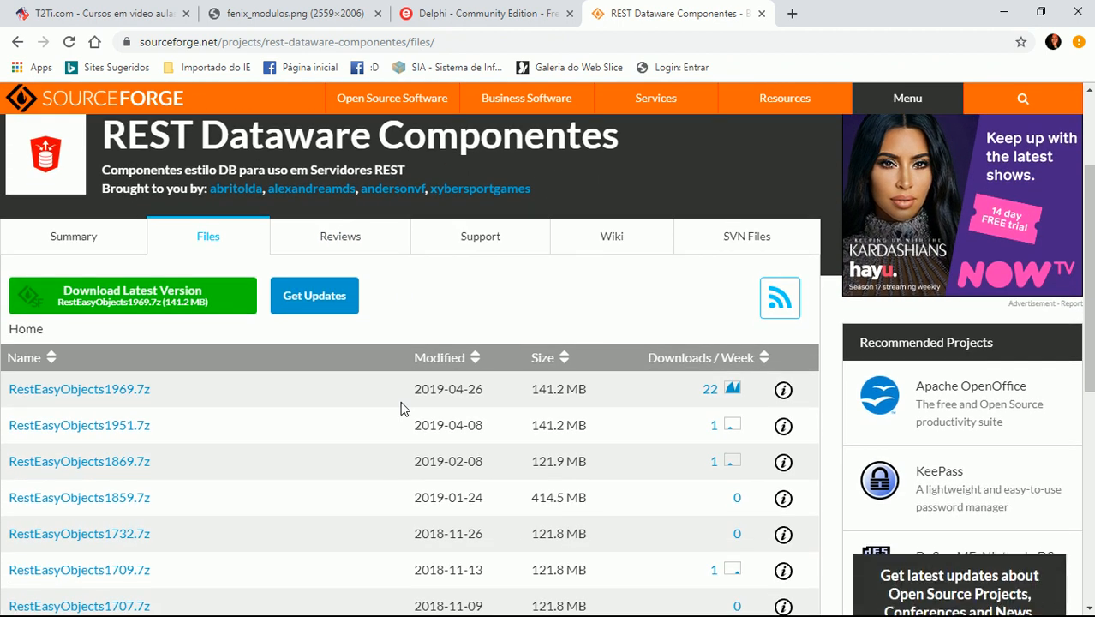
scroll(422, 451, "up", 2)
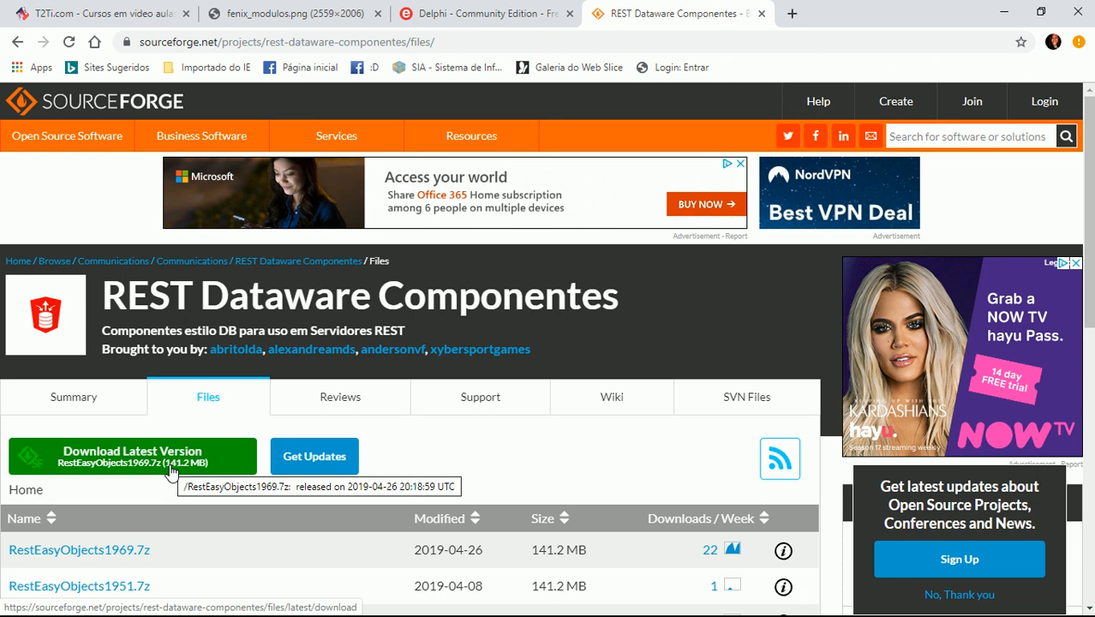
Open the project's SVN Files and download a snapshot of the r2151 tree
left_click(702, 413)
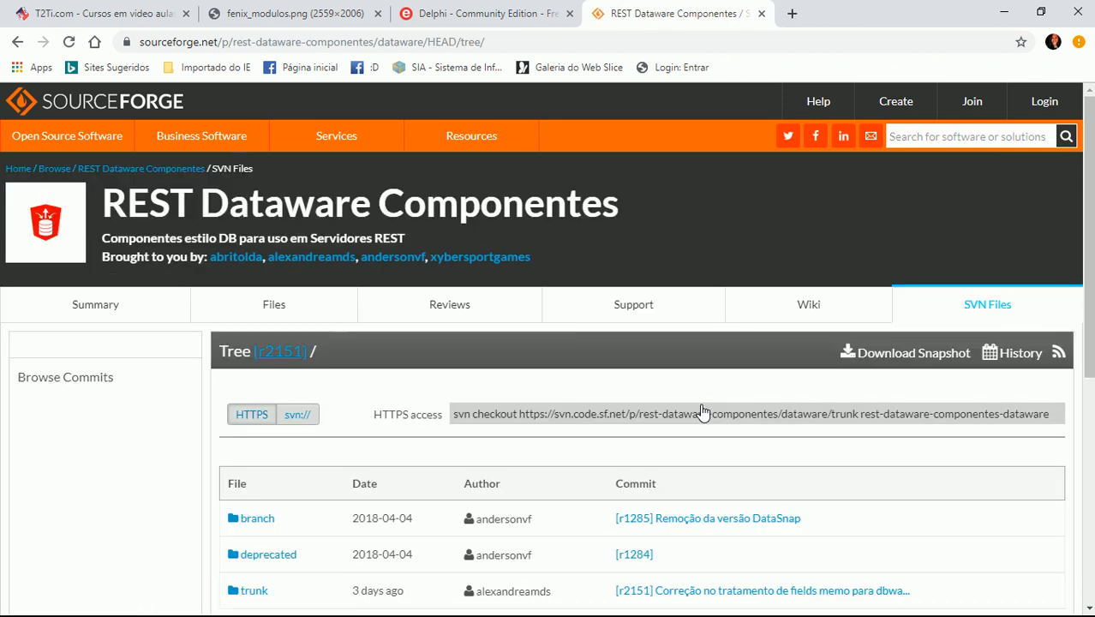
scroll(703, 413, "down", 2)
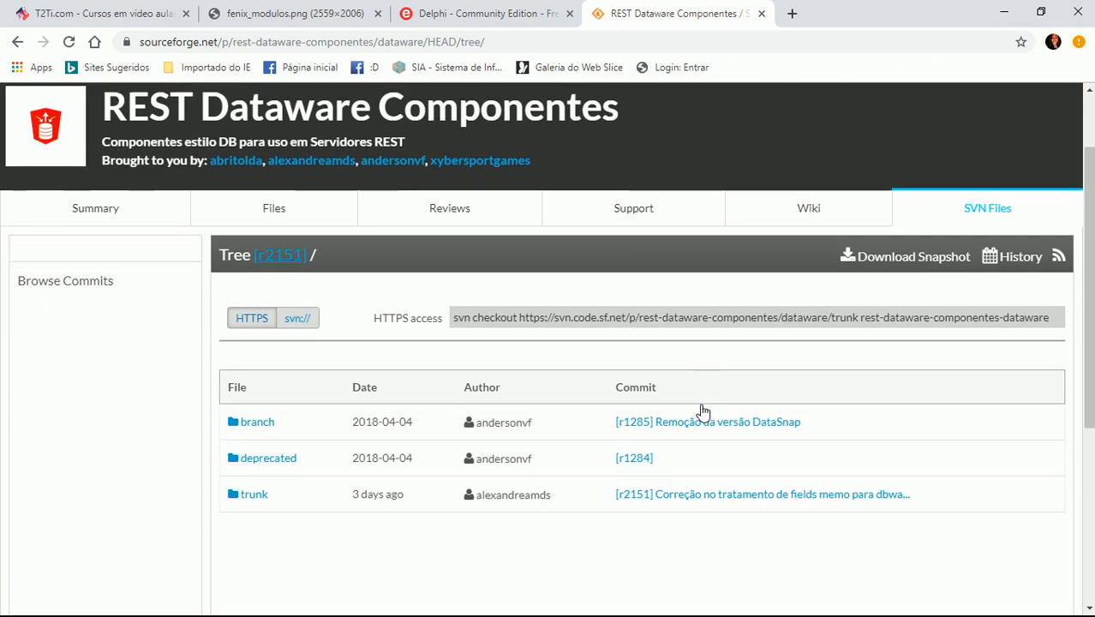
scroll(702, 413, "up", 1)
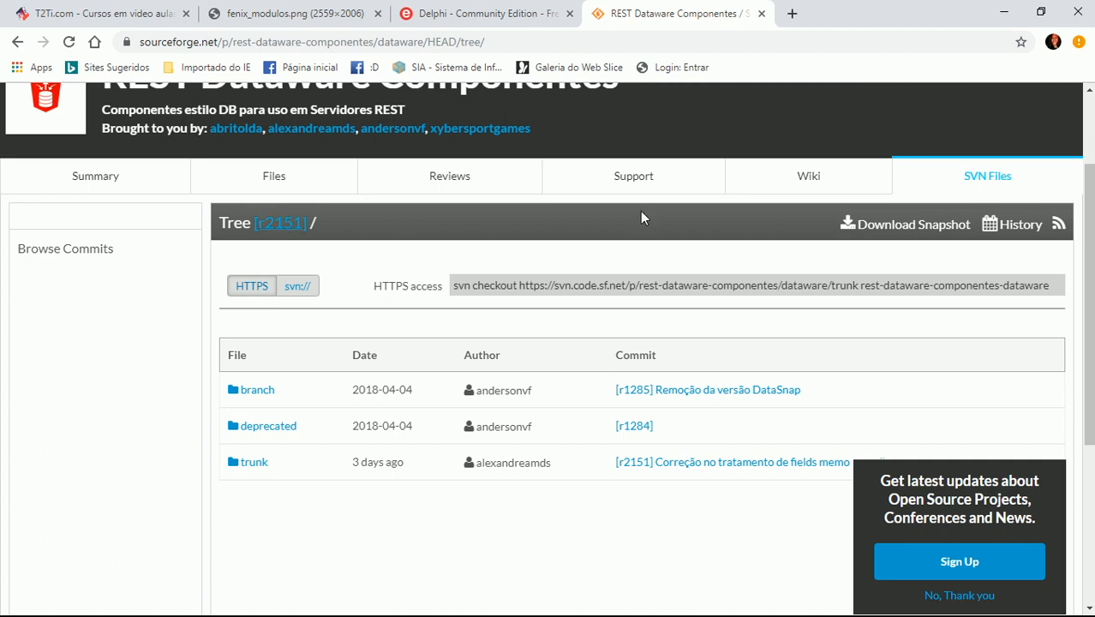
left_click(899, 235)
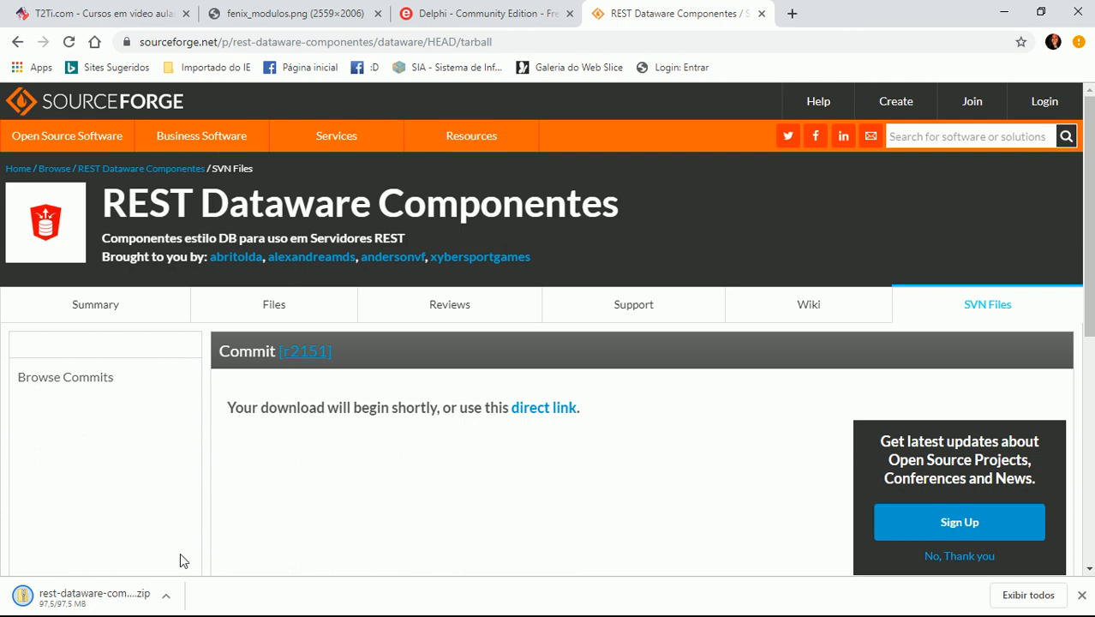
List the browser downloads and show rest-dataware-componentes-dataware-r2151-trunk.zip in its folder
left_click(165, 600)
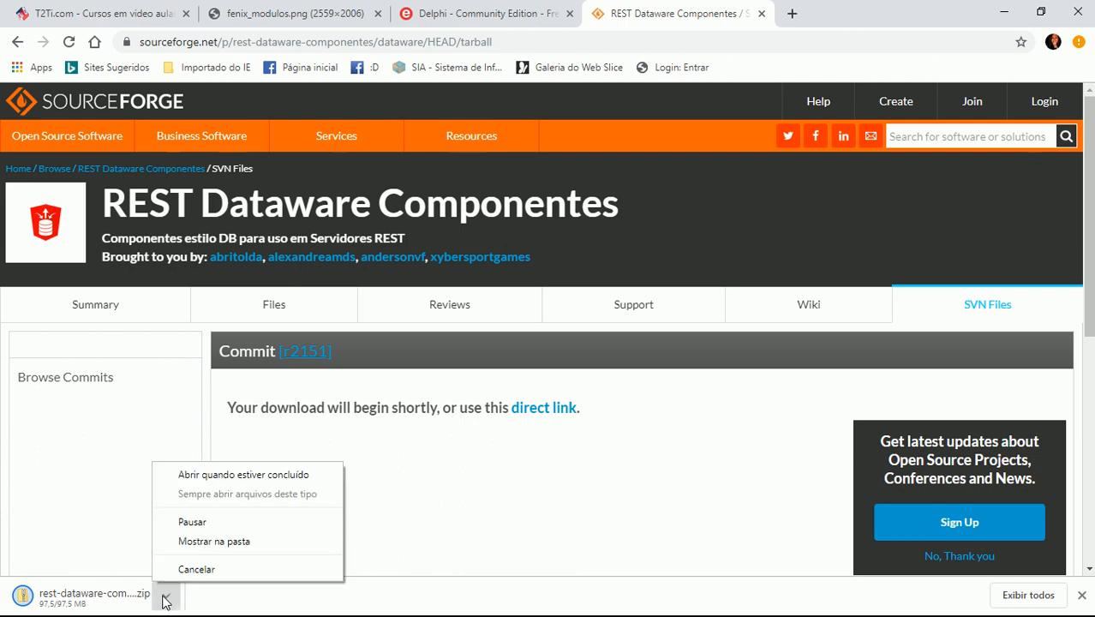
left_click(220, 602)
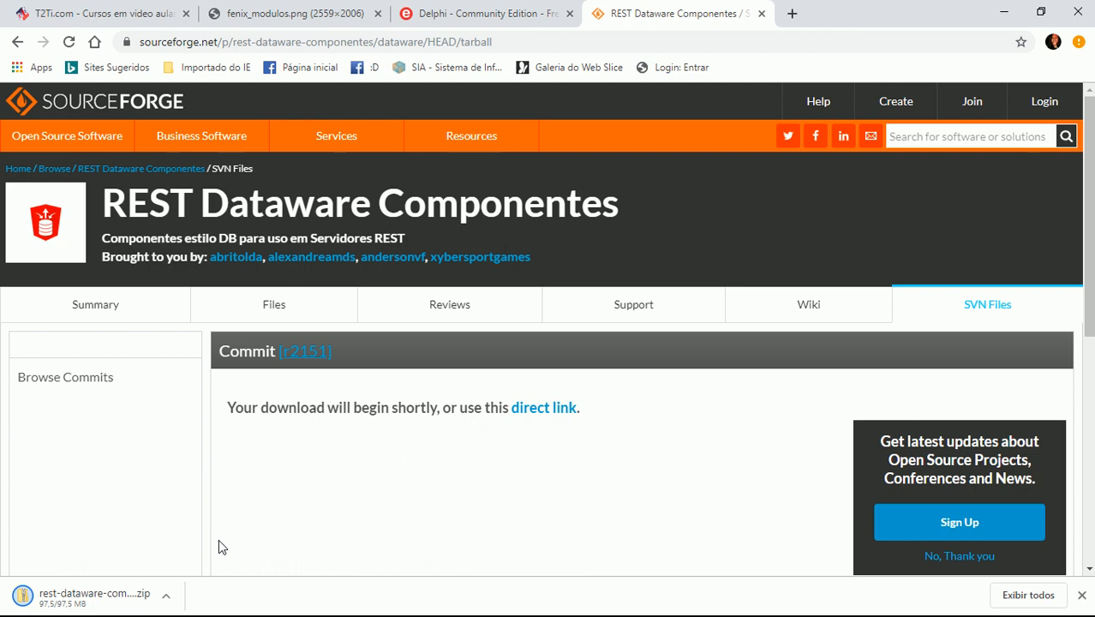
key("ctrl+j")
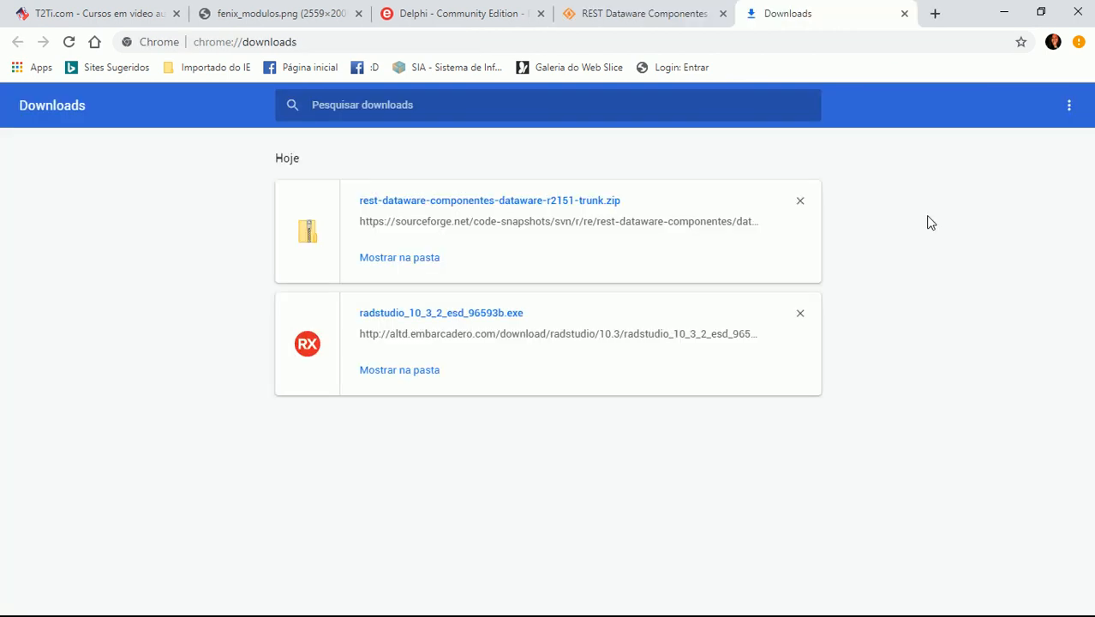
left_click(409, 261)
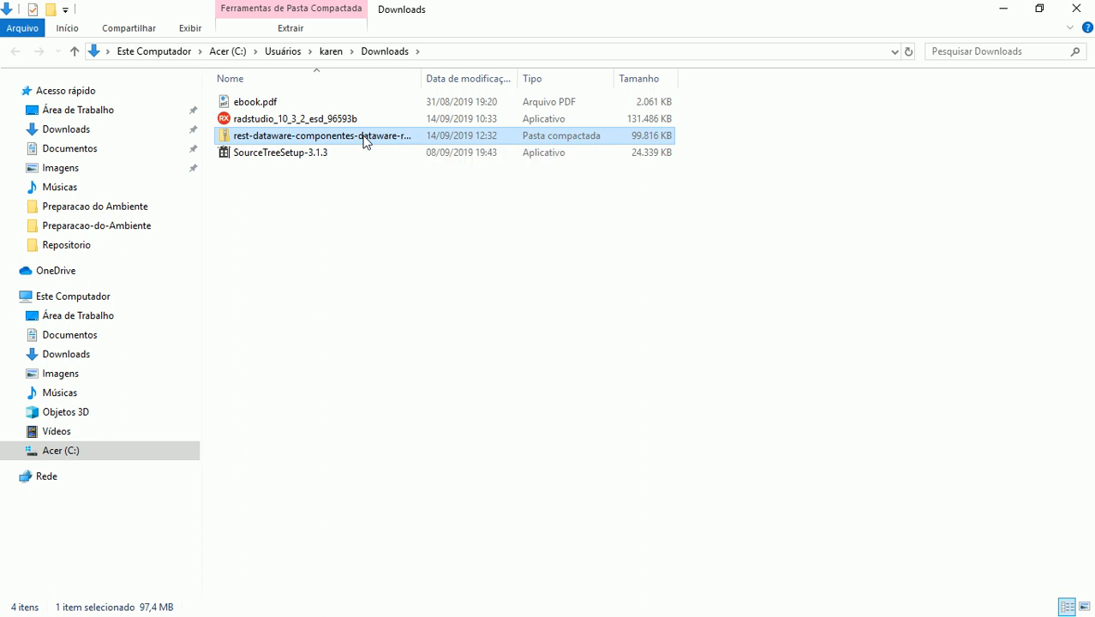
Paste the downloaded REST Dataware zip into the RestWD folder under T2Ti ERP Fenix, Componentes, Delphi on drive C
left_click(108, 458)
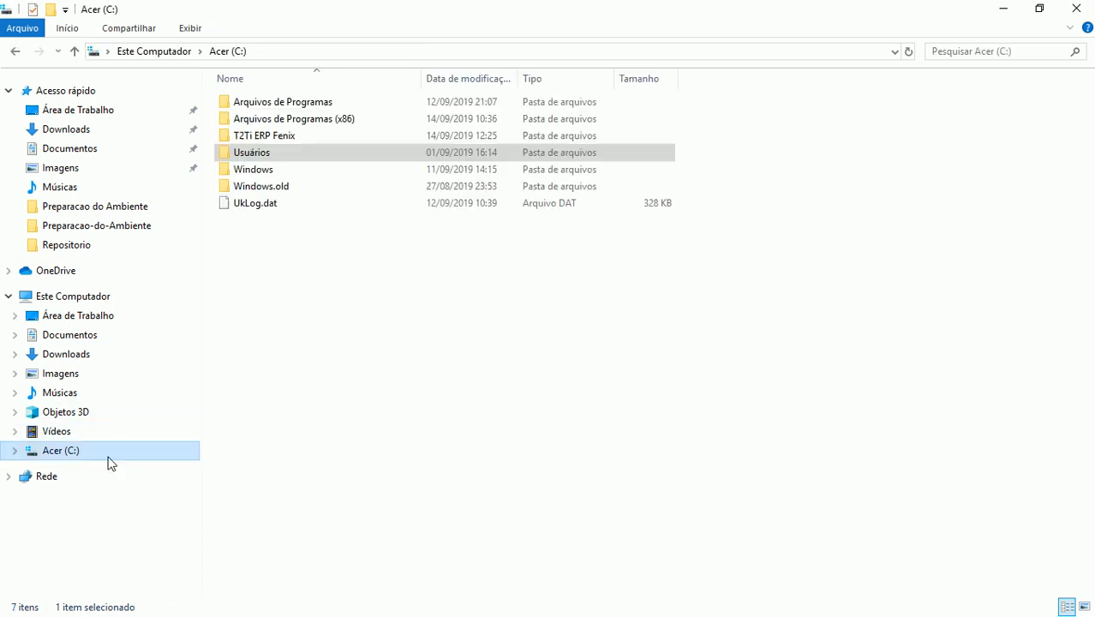
double_click(281, 133)
left_click(279, 130)
double_click(278, 108)
double_click(277, 108)
double_click(277, 108)
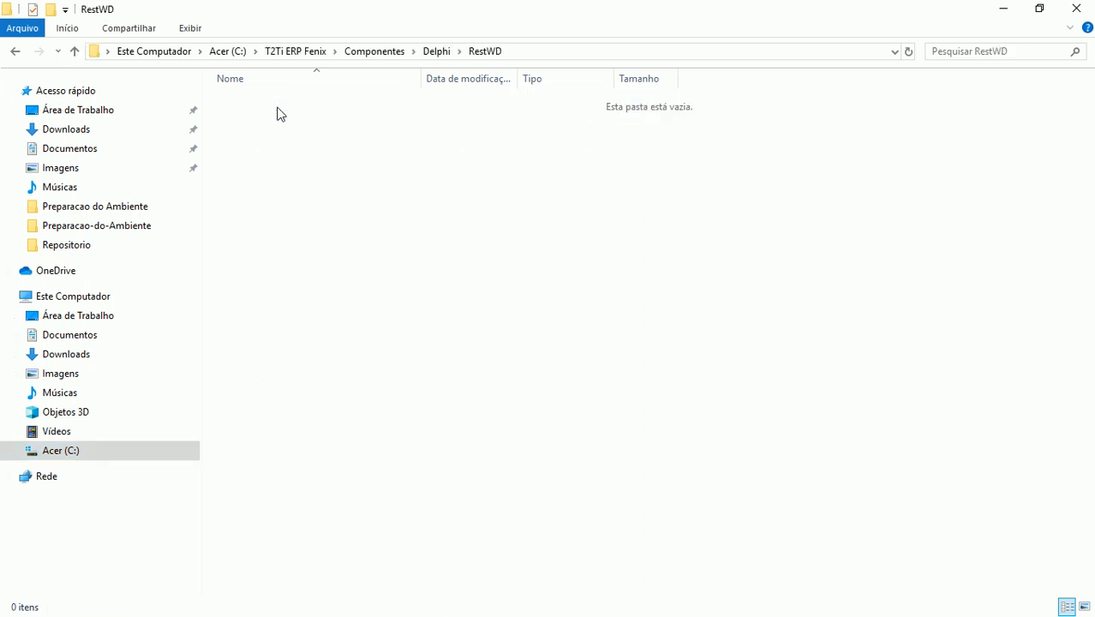
key("ctrl+v")
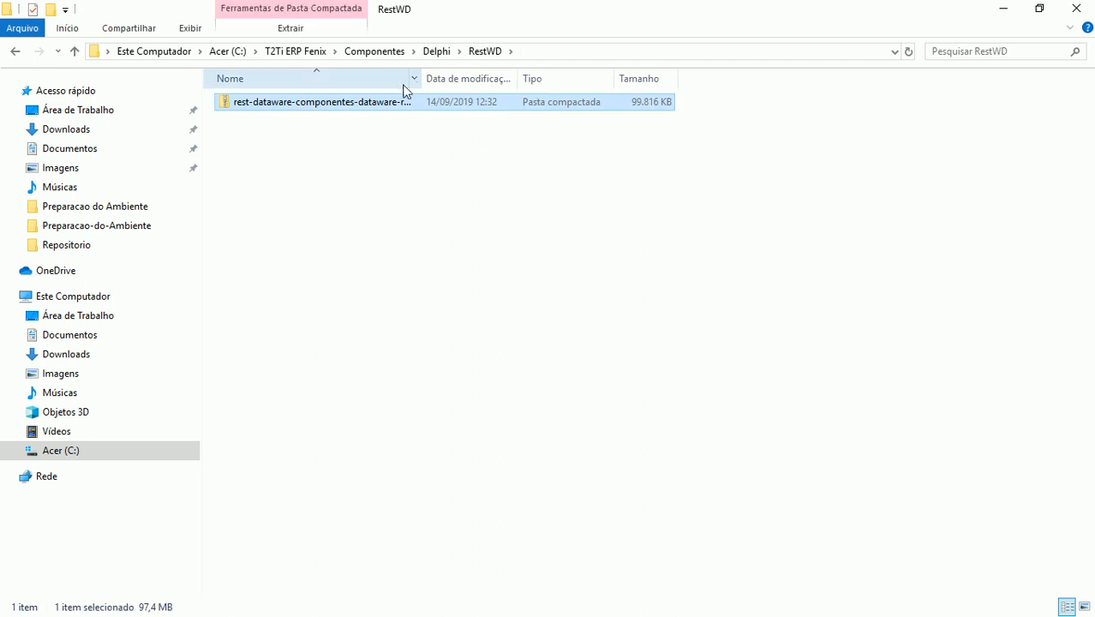
Extract rest-dataware-componentes-dataware-r2151-trunk.zip into a subfolder of the same name inside RestWD
double_click(426, 86)
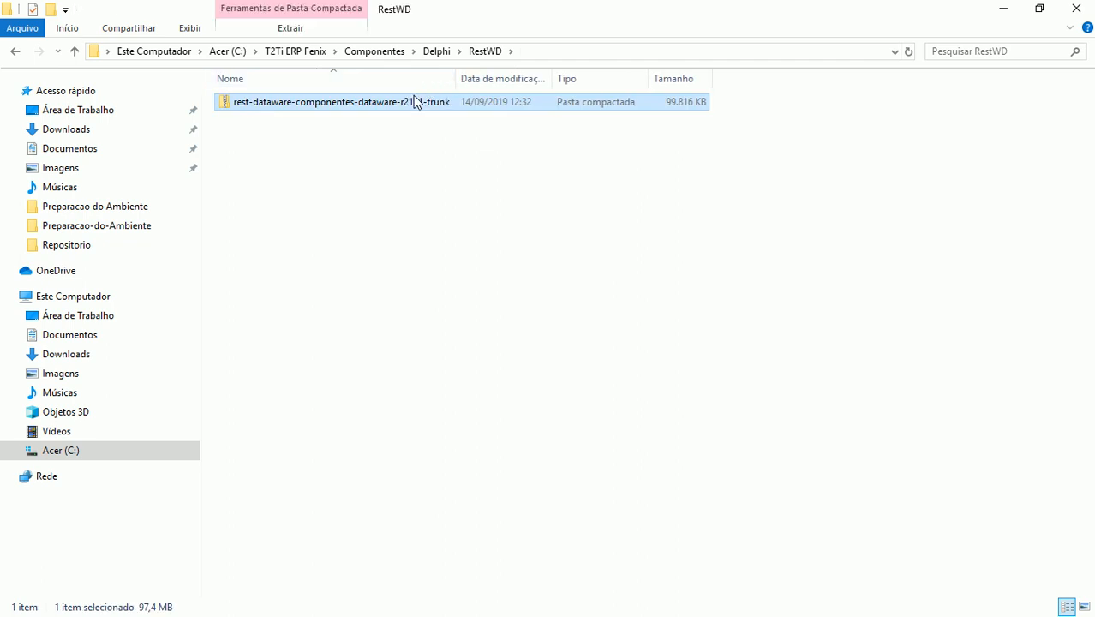
double_click(406, 102)
right_click(405, 102)
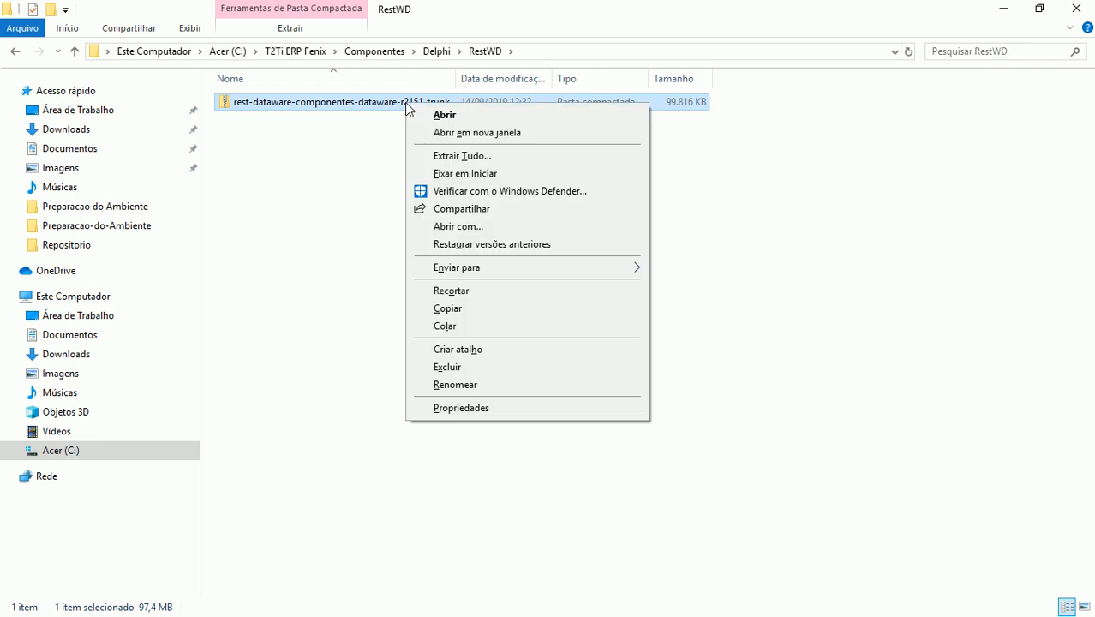
left_click(422, 158)
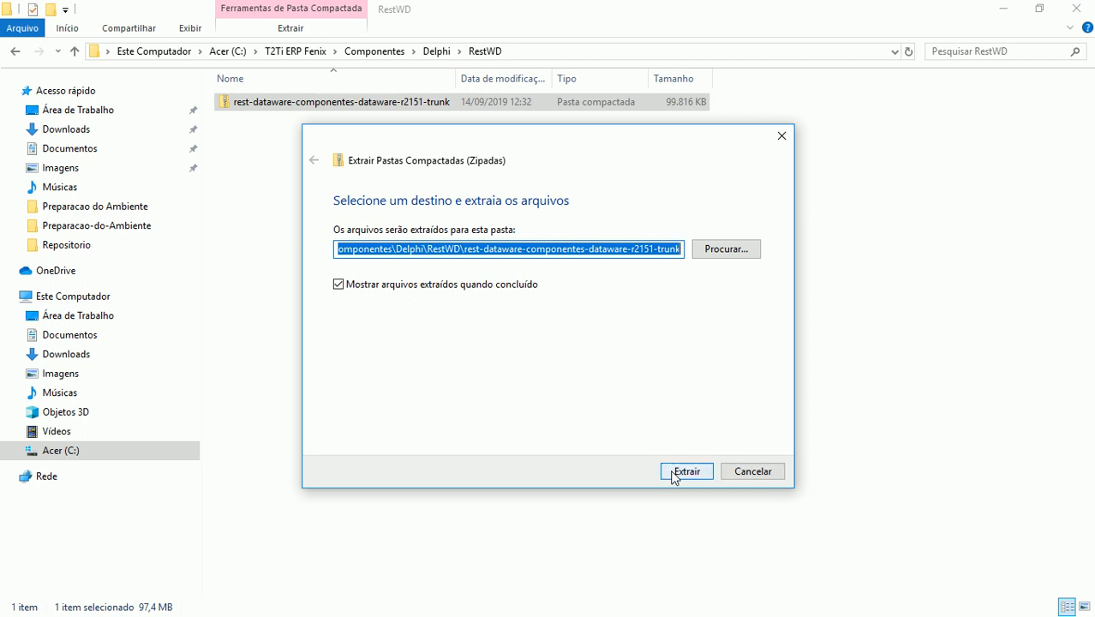
left_click(675, 475)
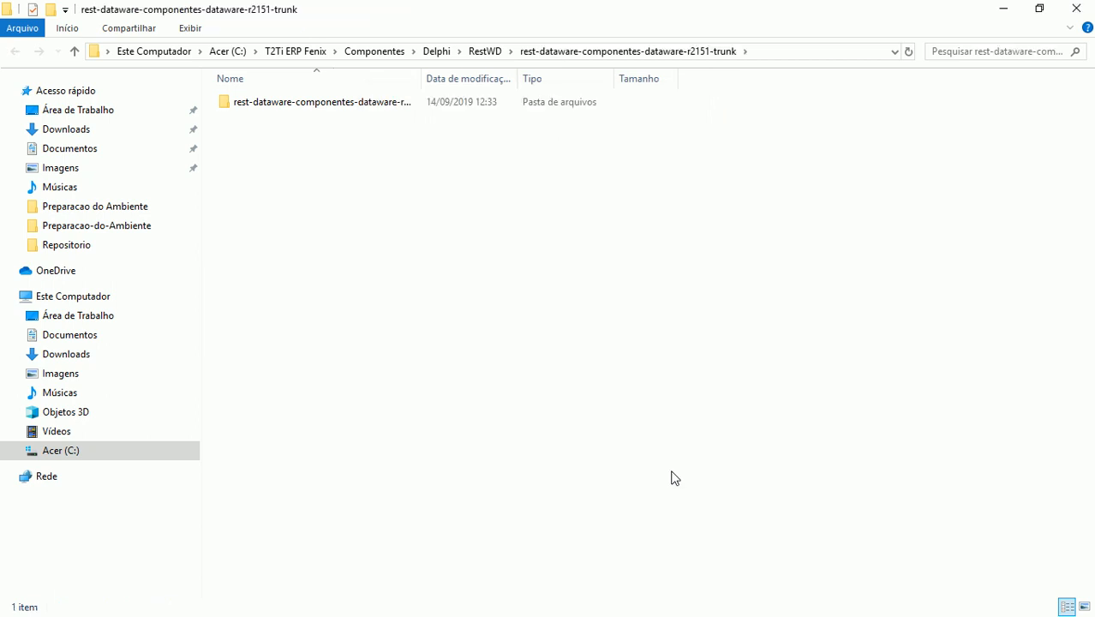
Move the CORE folder from the nested rest-dataware-componentes-dataware-r2151-trunk folders directly into RestWD
left_click(473, 51)
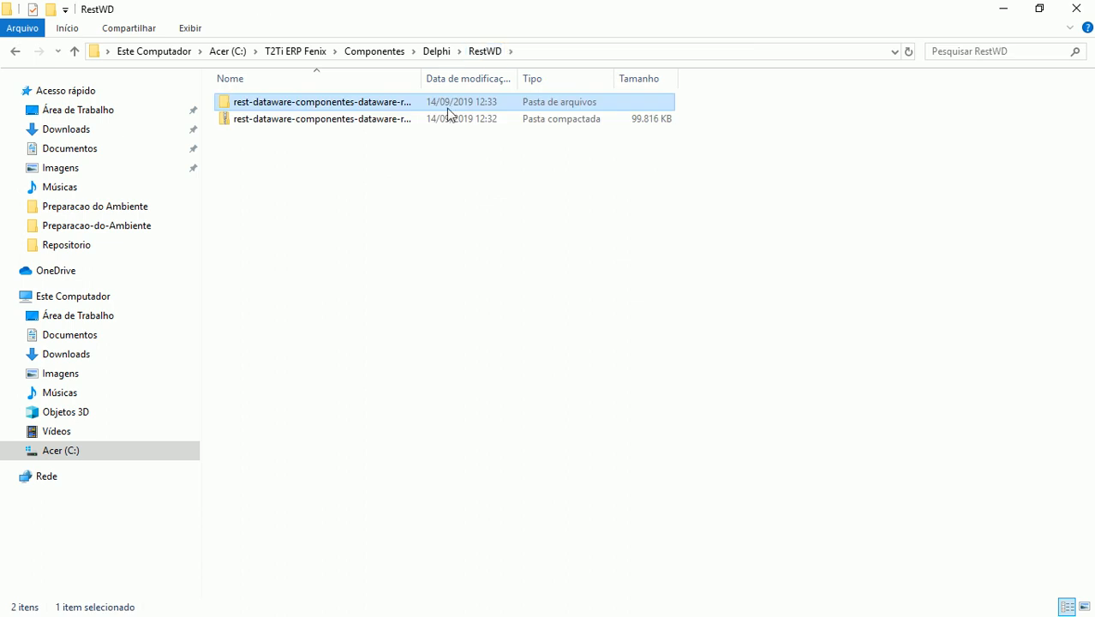
double_click(421, 79)
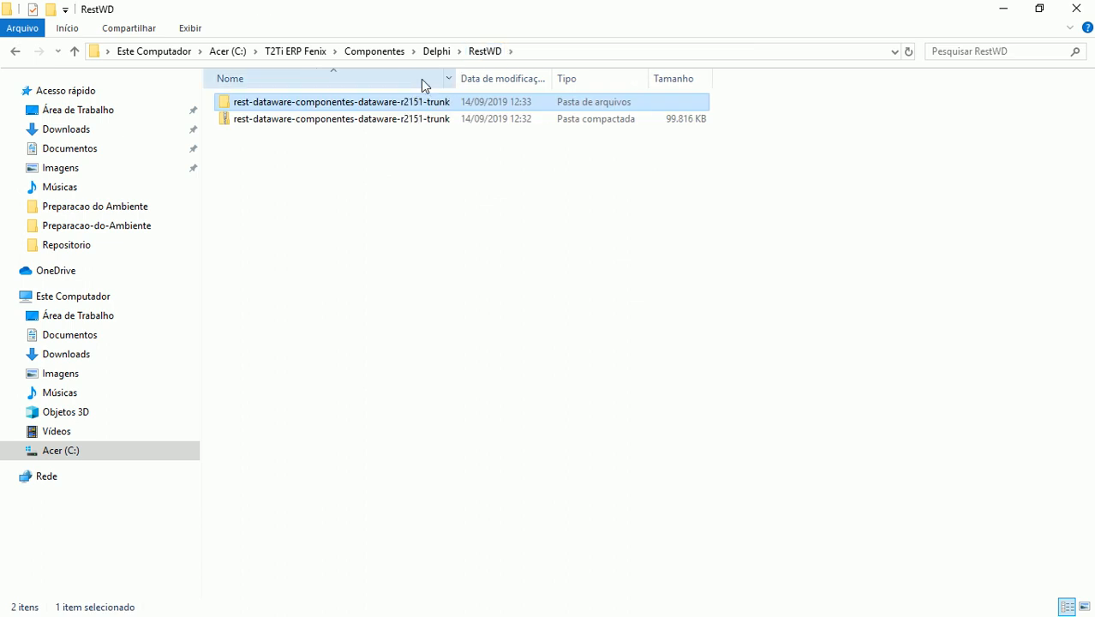
key("Return")
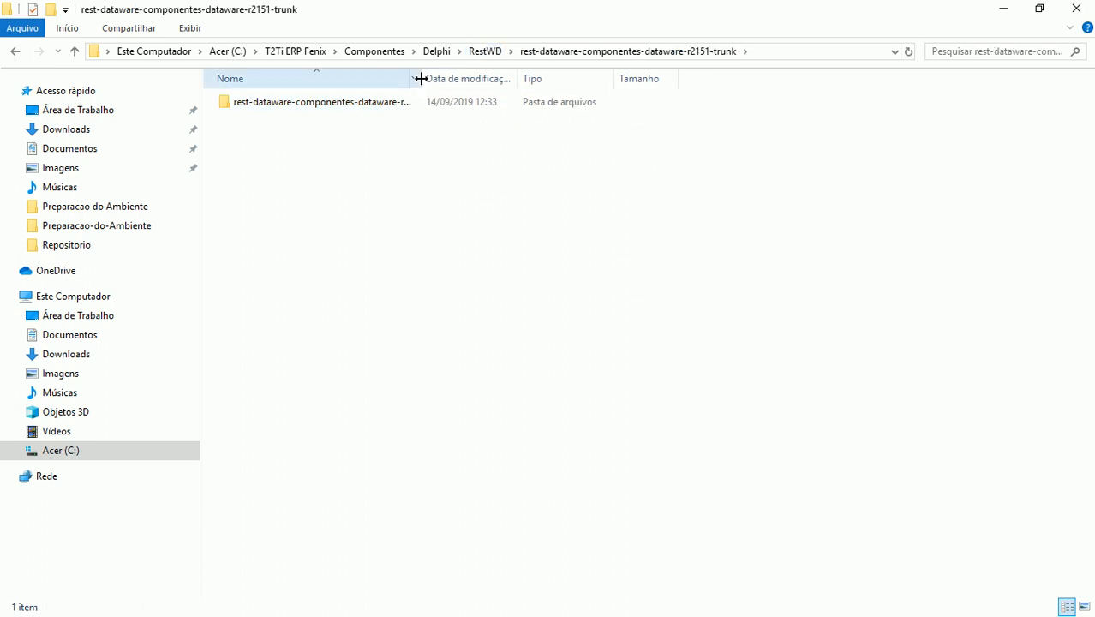
key("Down")
key("Return")
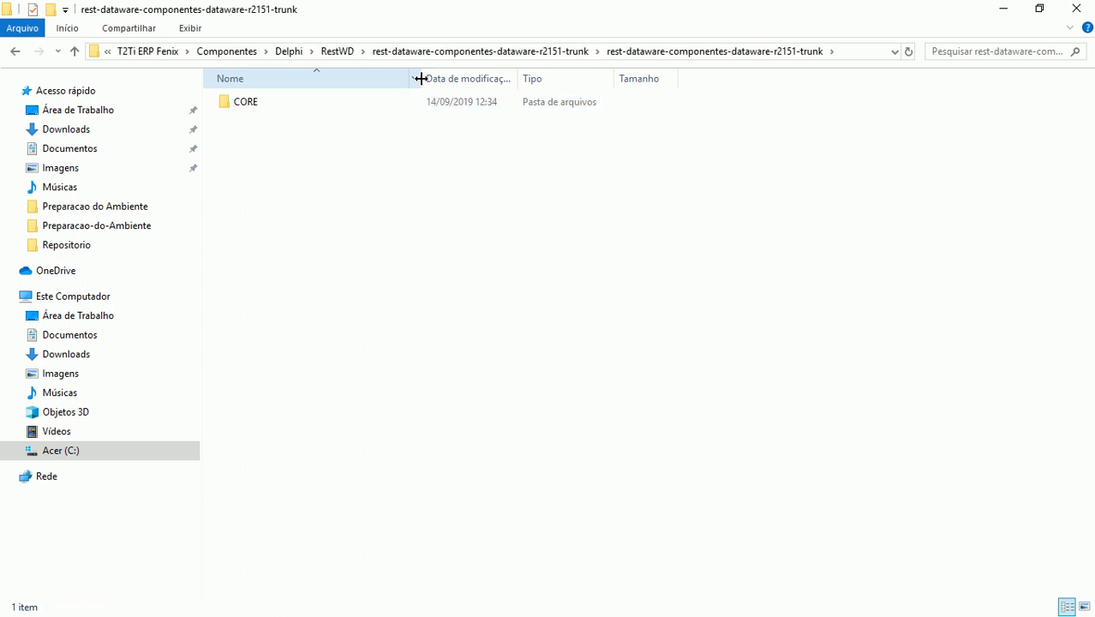
left_click(254, 104)
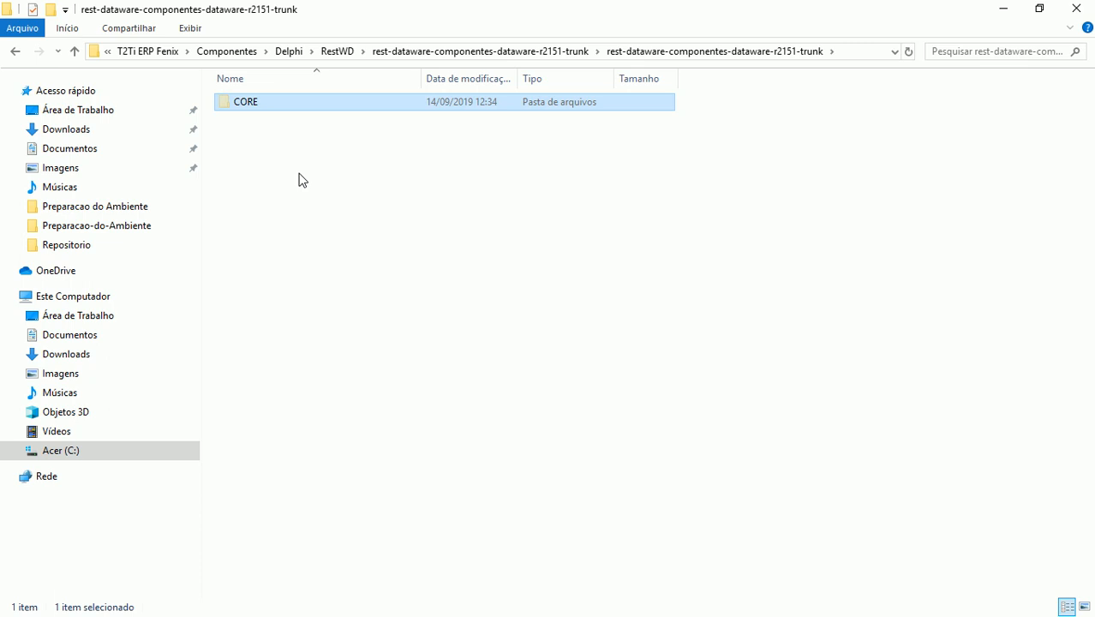
left_click(342, 51)
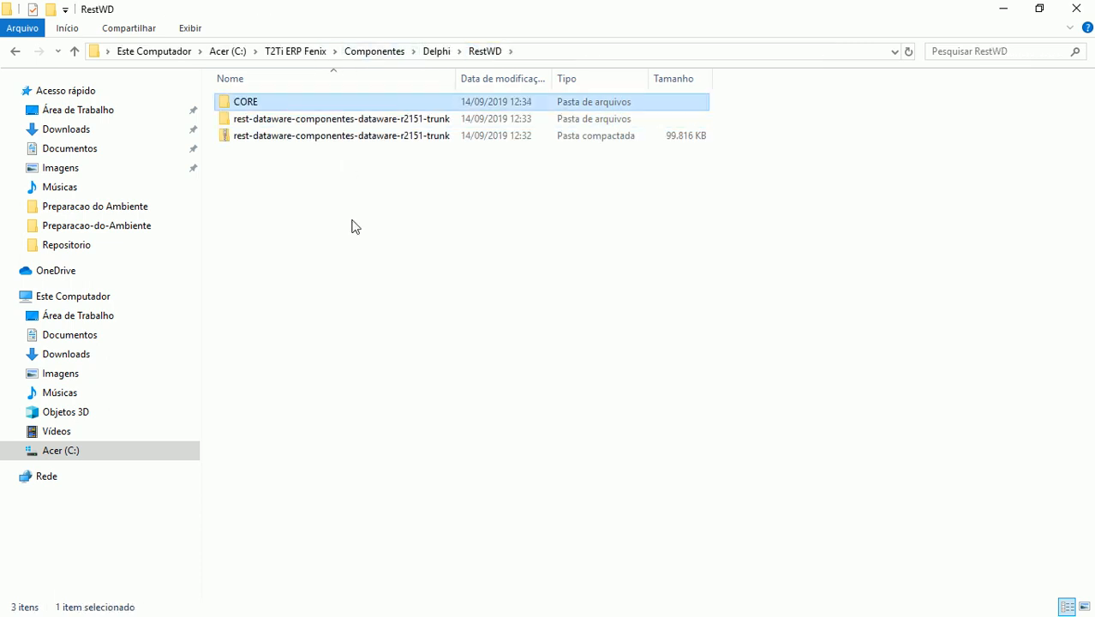
Delete the extracted rest-dataware-componentes-dataware-r2151-trunk folder and its zip from RestWD, keeping only CORE
left_click(350, 124)
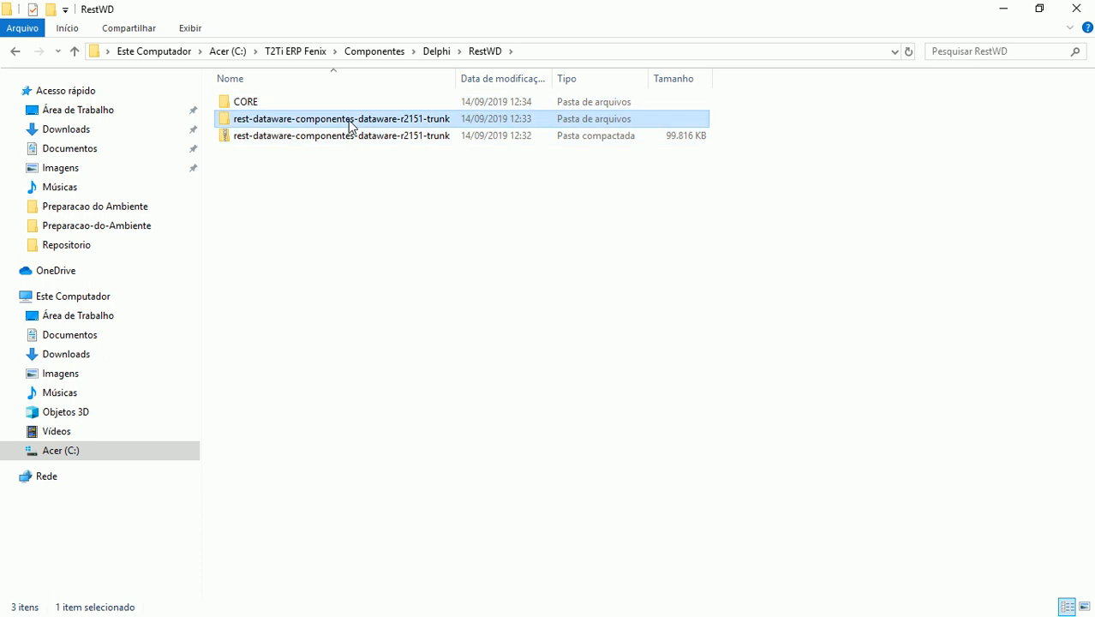
key("shift+Down")
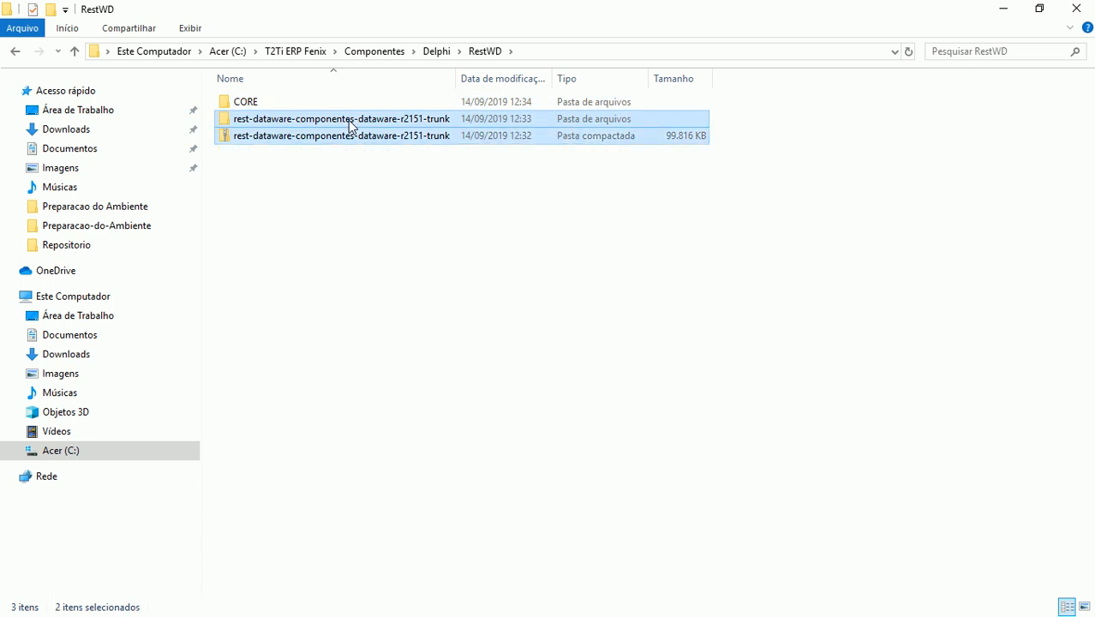
key("Delete")
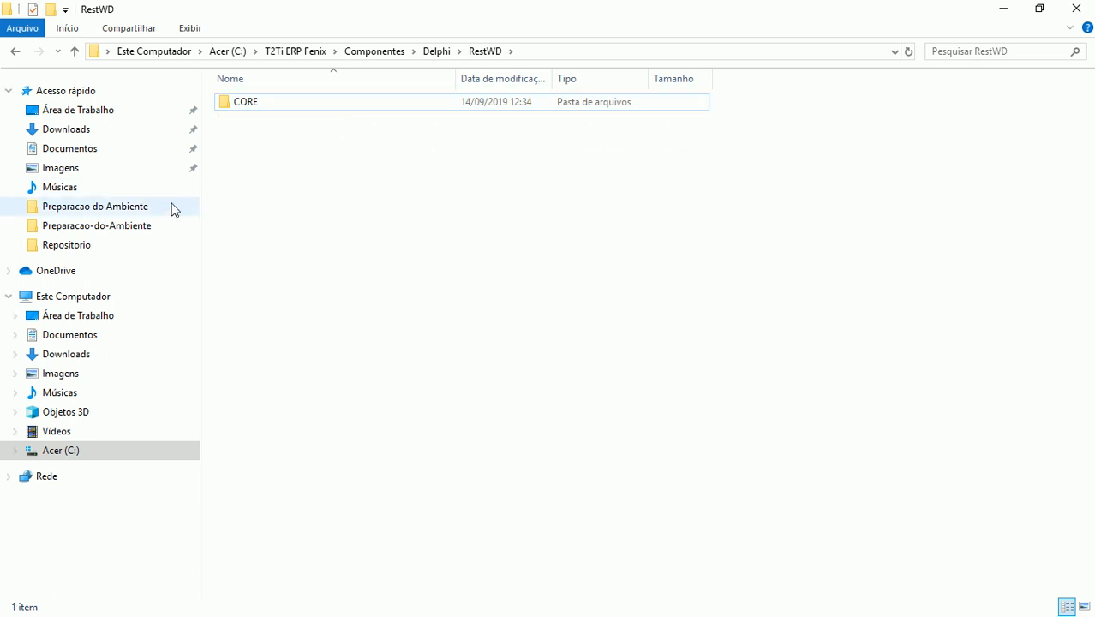
Open the CORE folder and expand the folder tree from drive C through T2Ti ERP Fenix, Componentes, Delphi and RestWD to CORE's subfolders
double_click(249, 106)
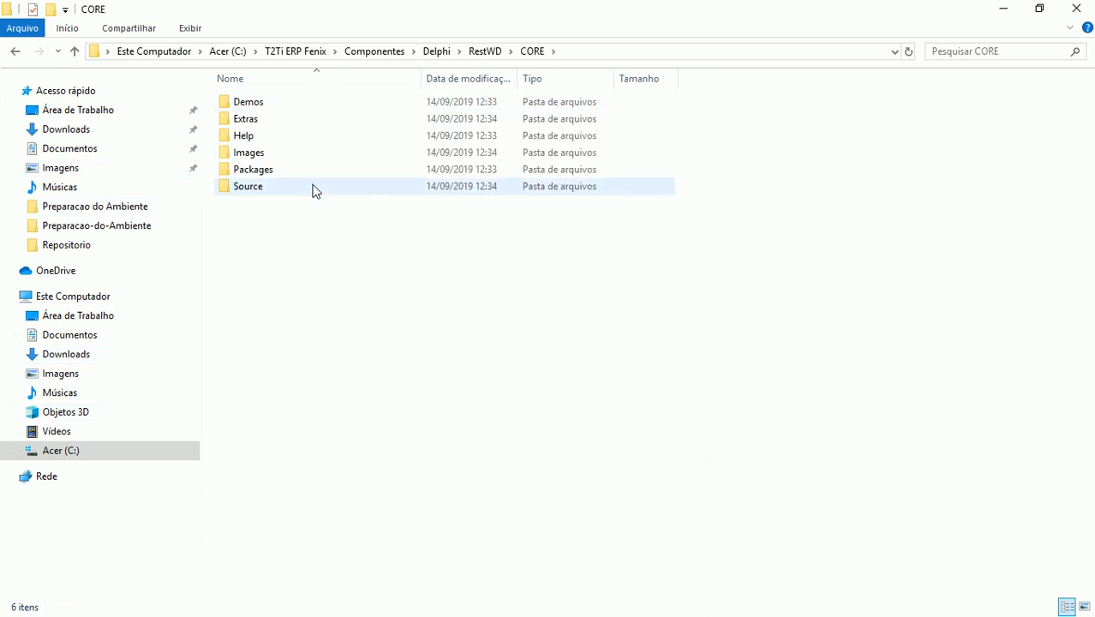
mouse_move(314, 190)
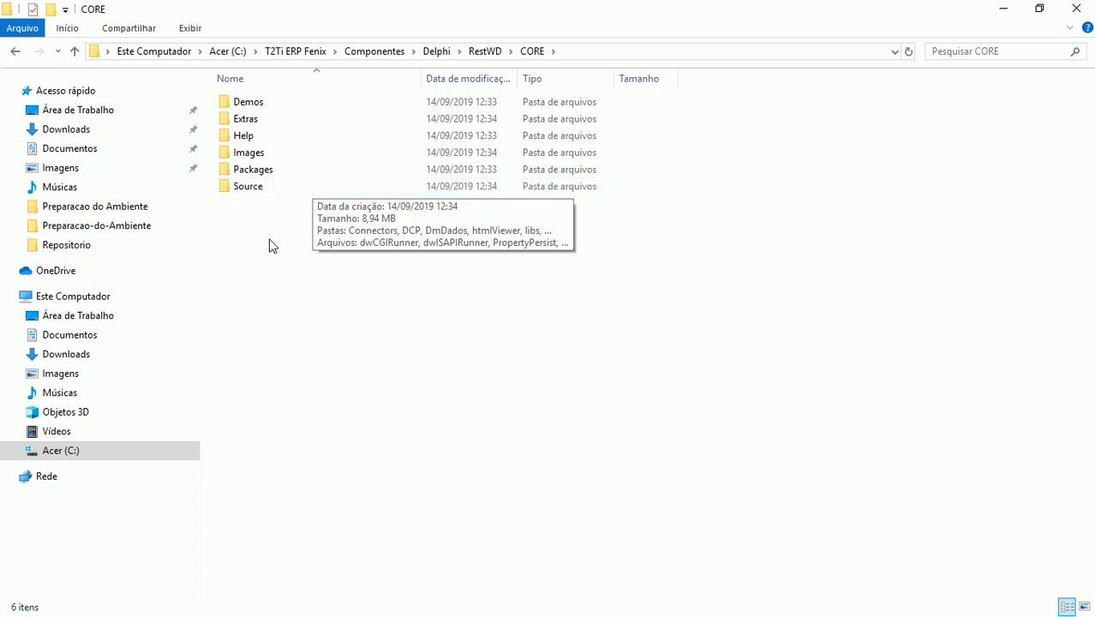
left_click(15, 452)
left_click(22, 509)
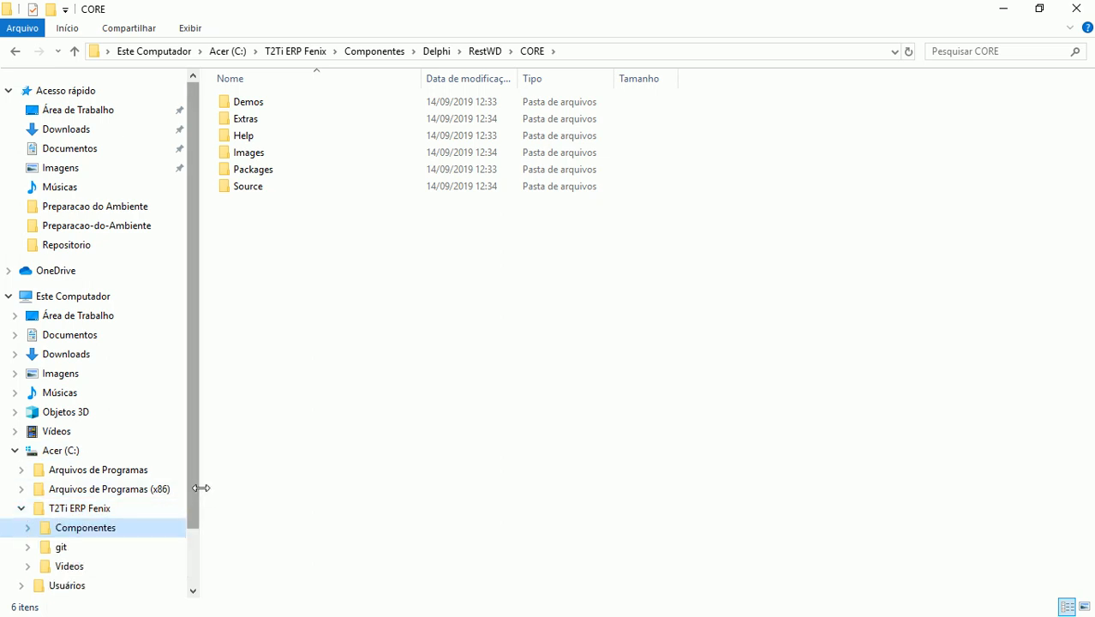
left_click_drag(200, 488, 238, 552)
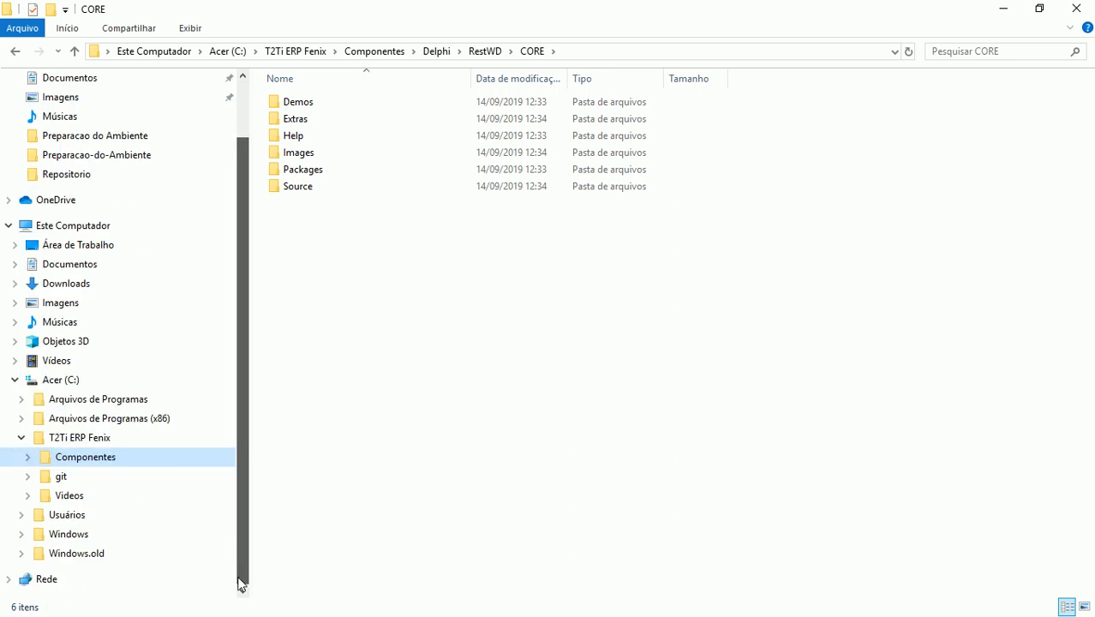
left_click(35, 458)
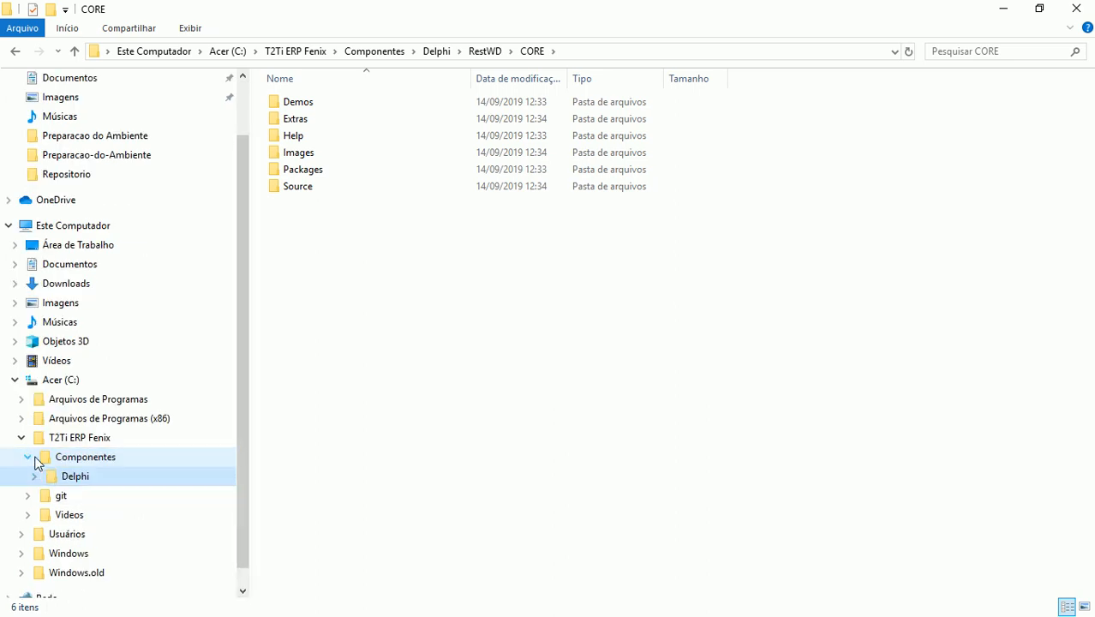
left_click(34, 477)
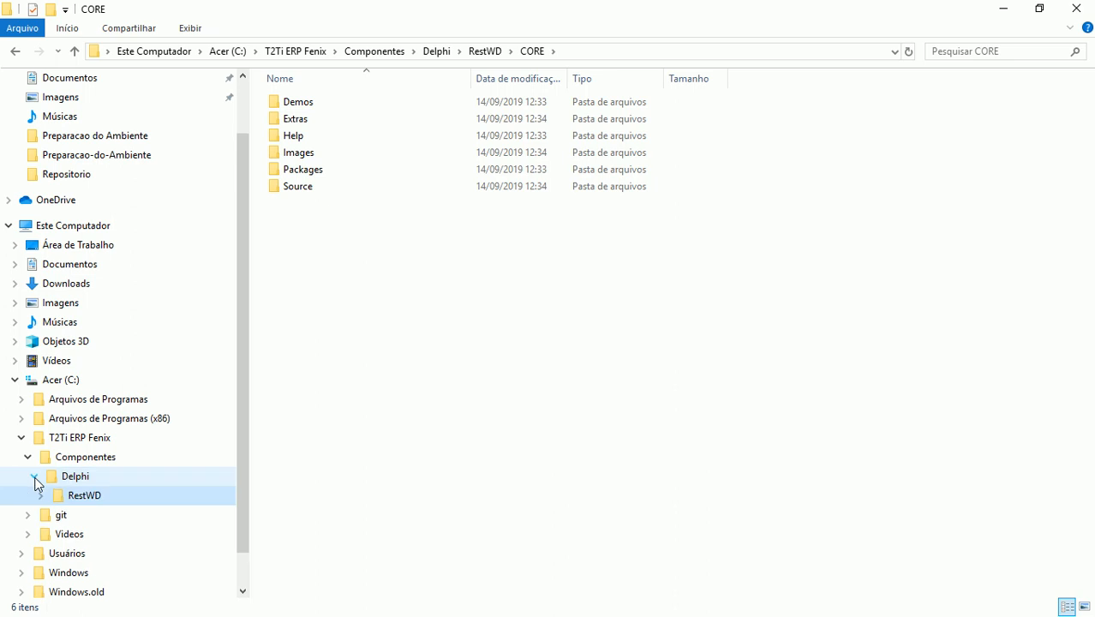
left_click(41, 495)
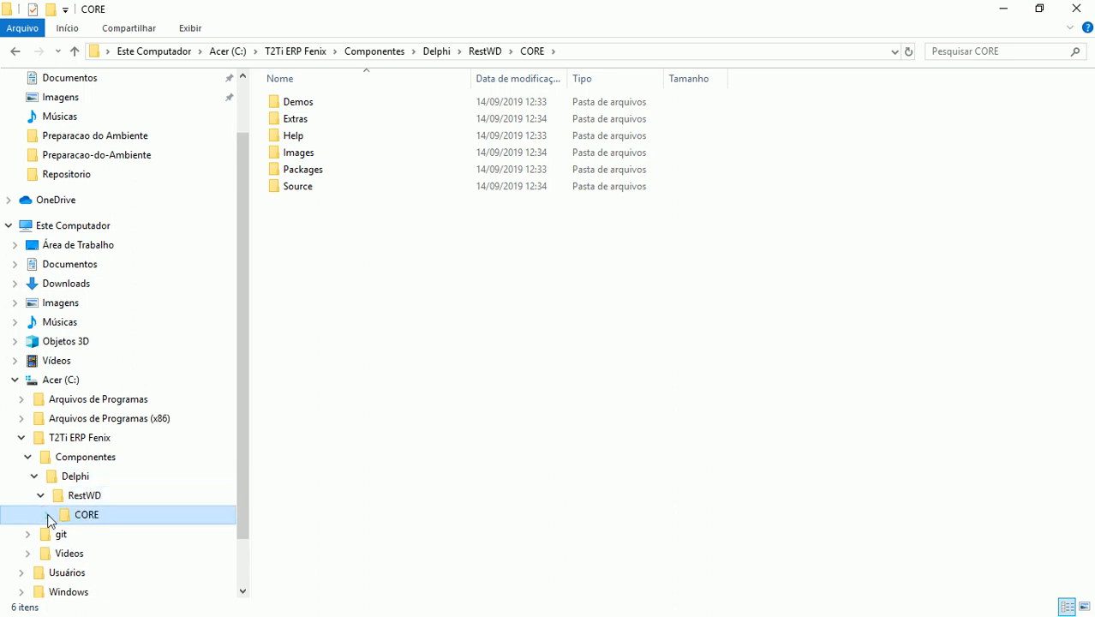
left_click(47, 514)
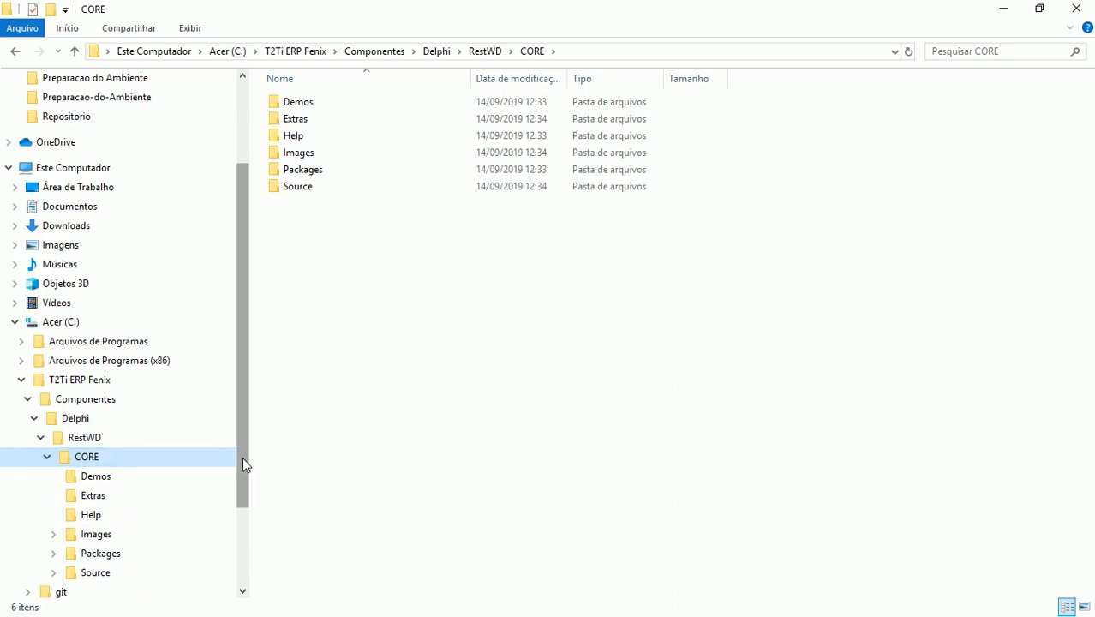
left_click_drag(242, 458, 239, 541)
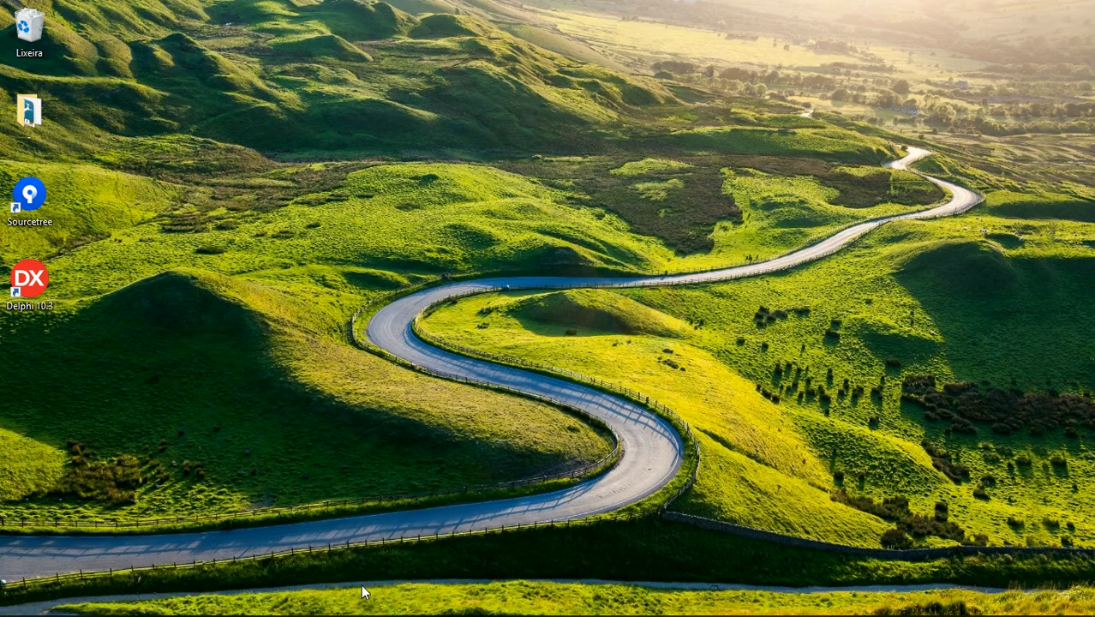
Launch Delphi 10.3 and open the Library page of the IDE options under Language, Delphi Options
left_click(29, 304)
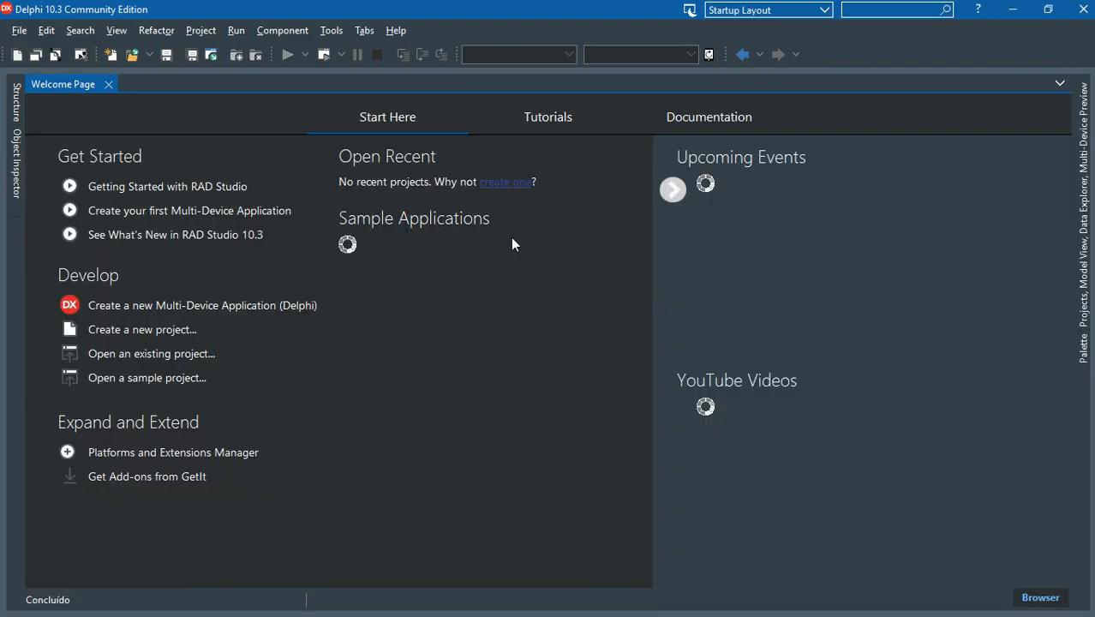
left_click(331, 31)
left_click(330, 52)
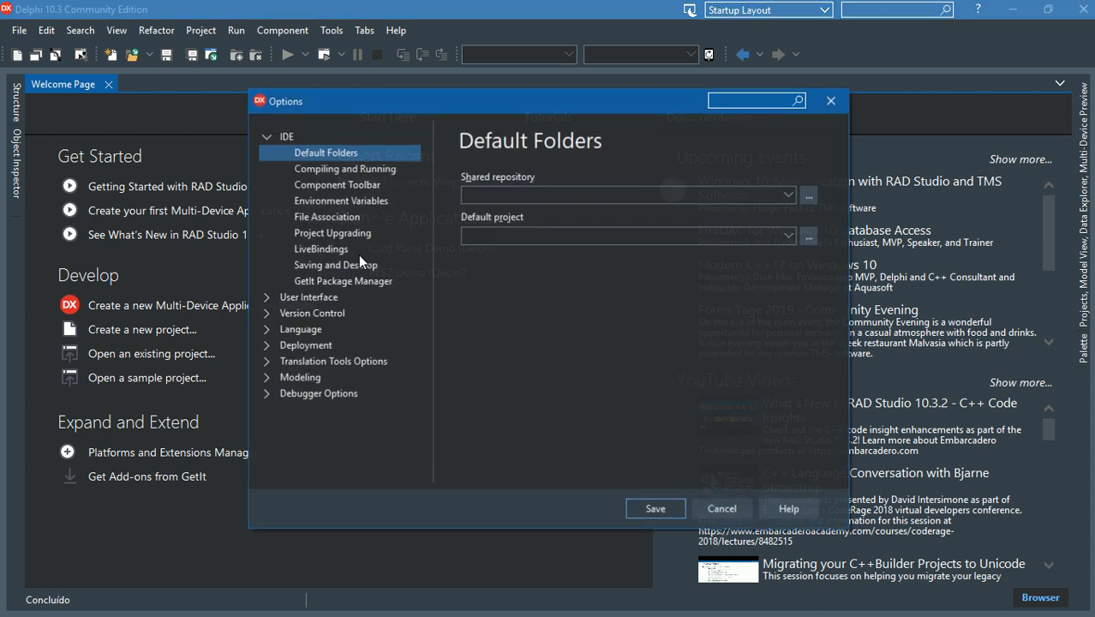
left_click(265, 329)
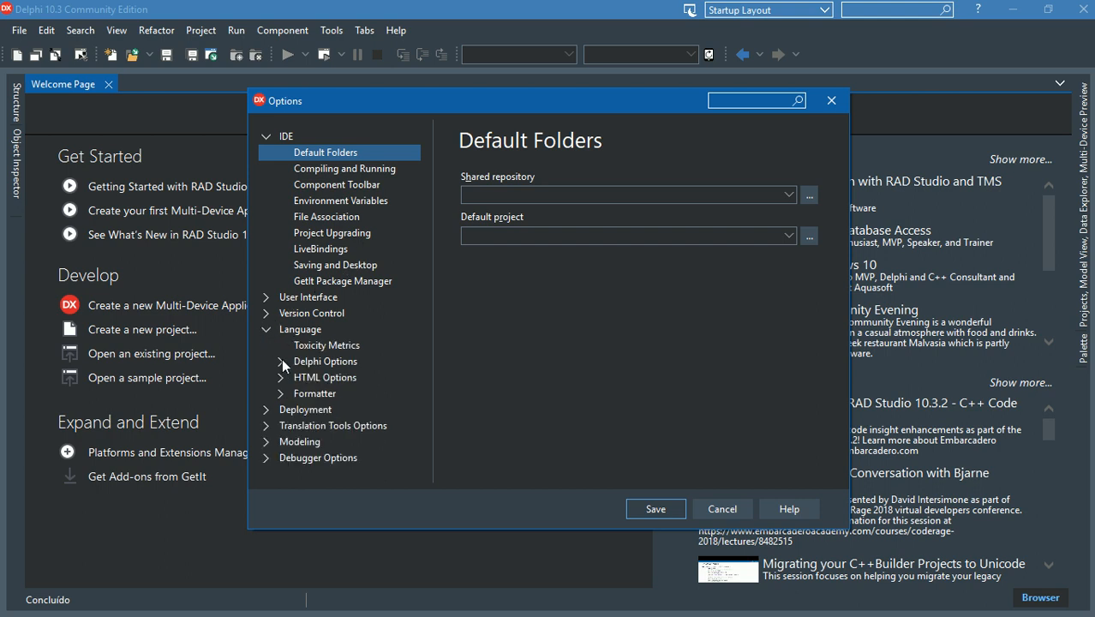
left_click(279, 363)
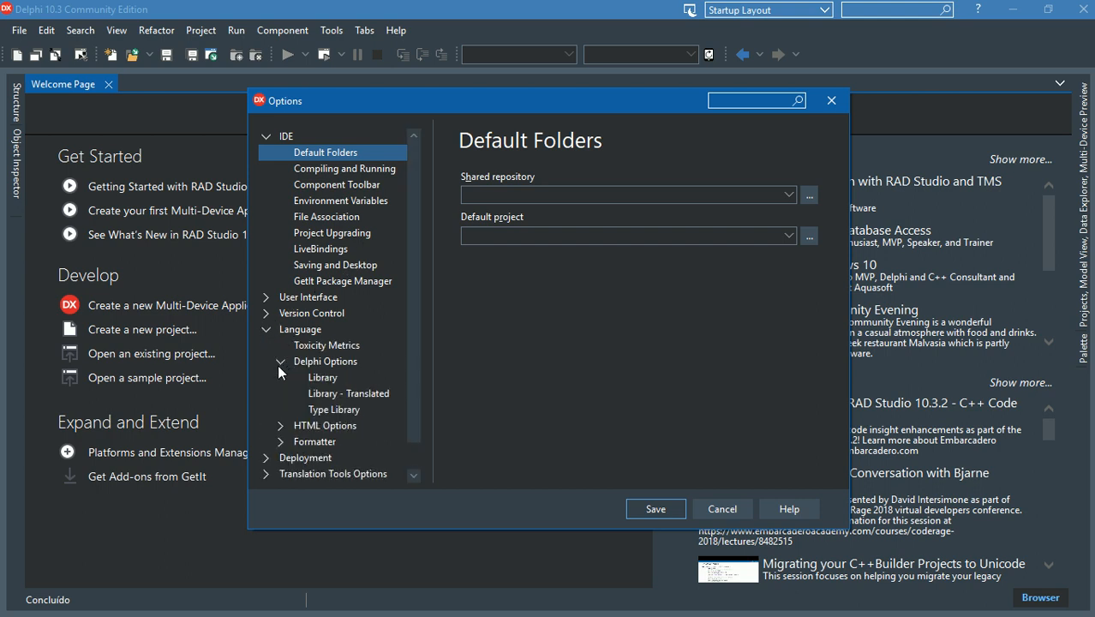
left_click(321, 381)
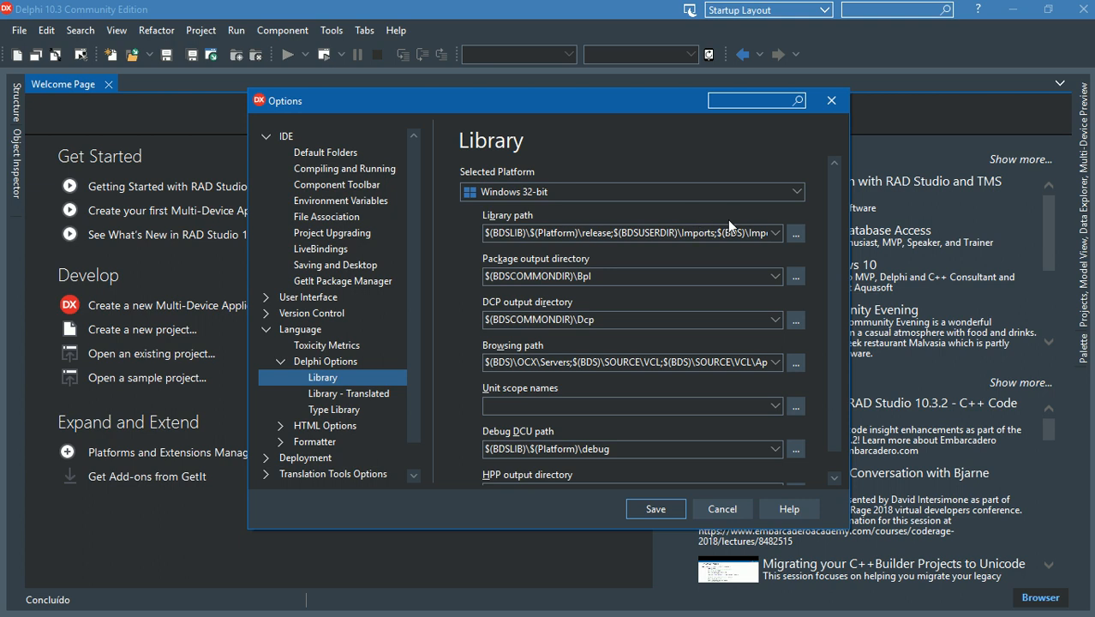
Open the Windows 32-bit Library path list for editing and enlarge the Directories dialog
left_click(797, 234)
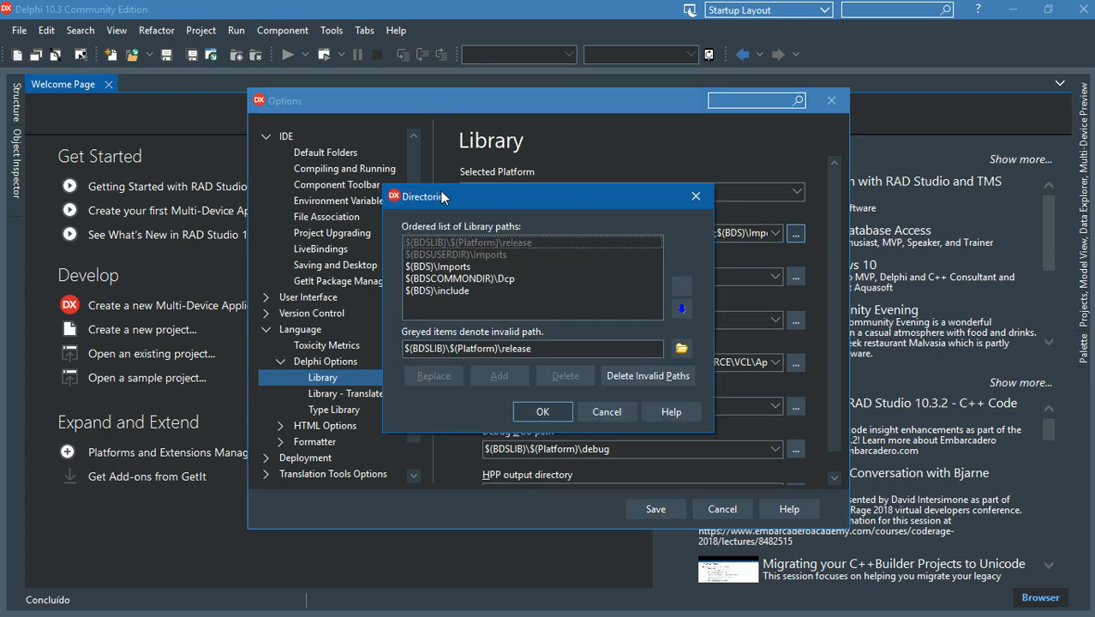
left_click_drag(443, 197, 284, 73)
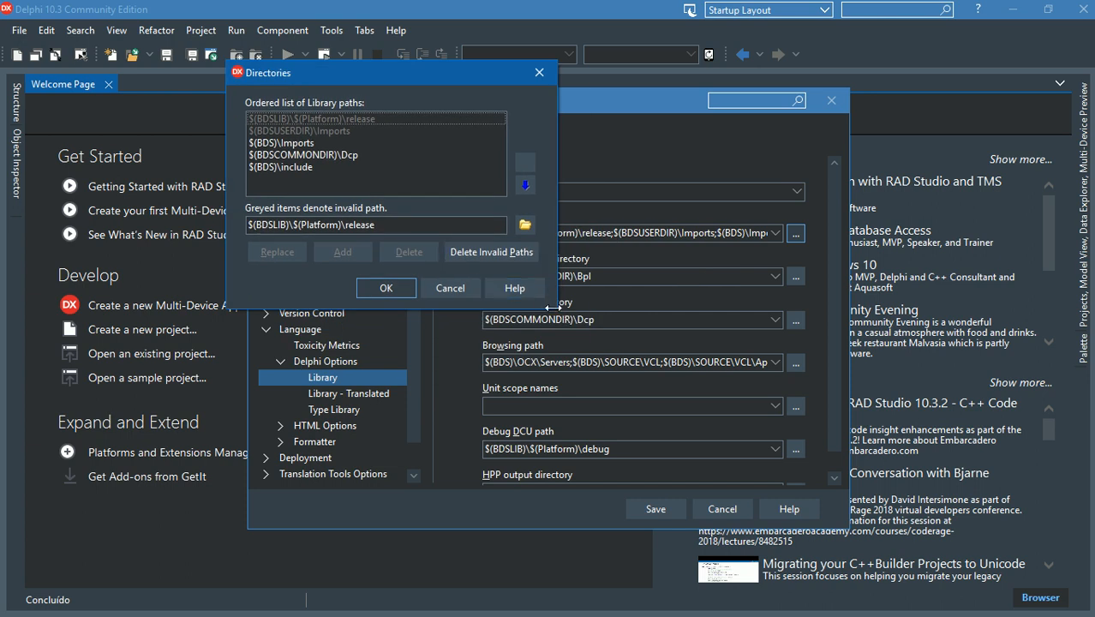
left_click_drag(555, 307, 819, 480)
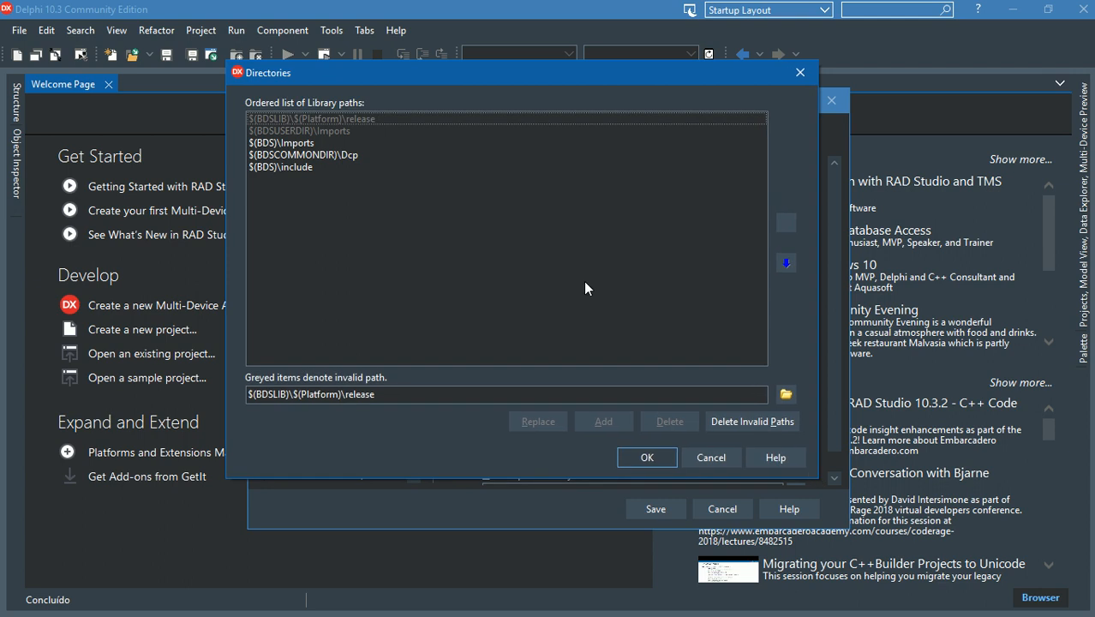
Switch to File Explorer, close the spare RestWD windows and open the Source folder under CORE
key("alt+Tab")
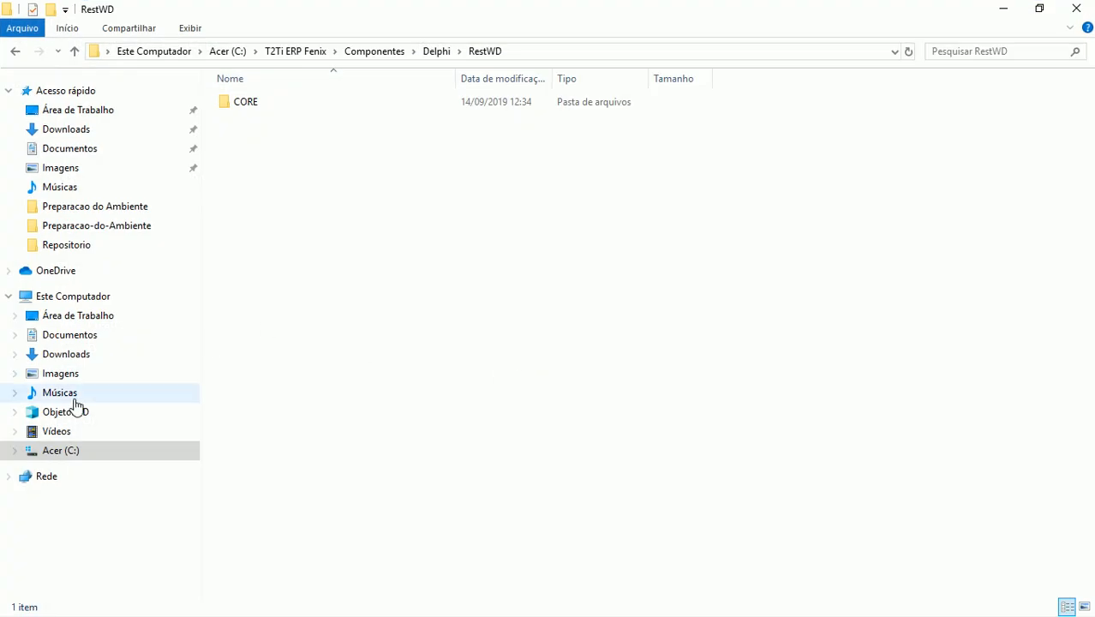
left_click(1079, 9)
key("alt+Tab")
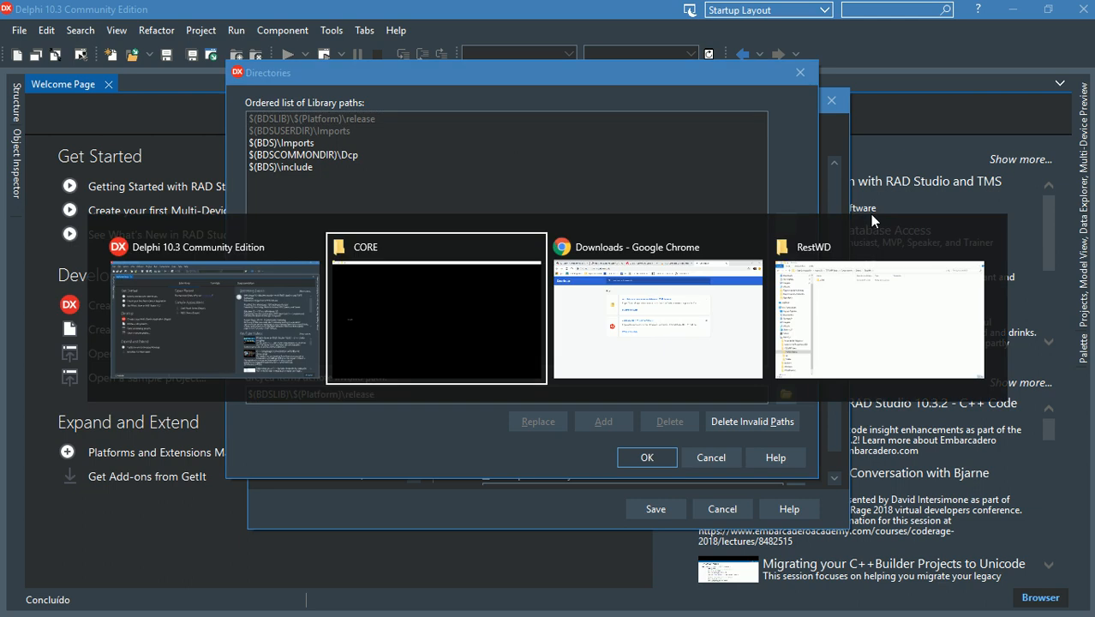
key("alt+Tab")
key("alt+Tab")
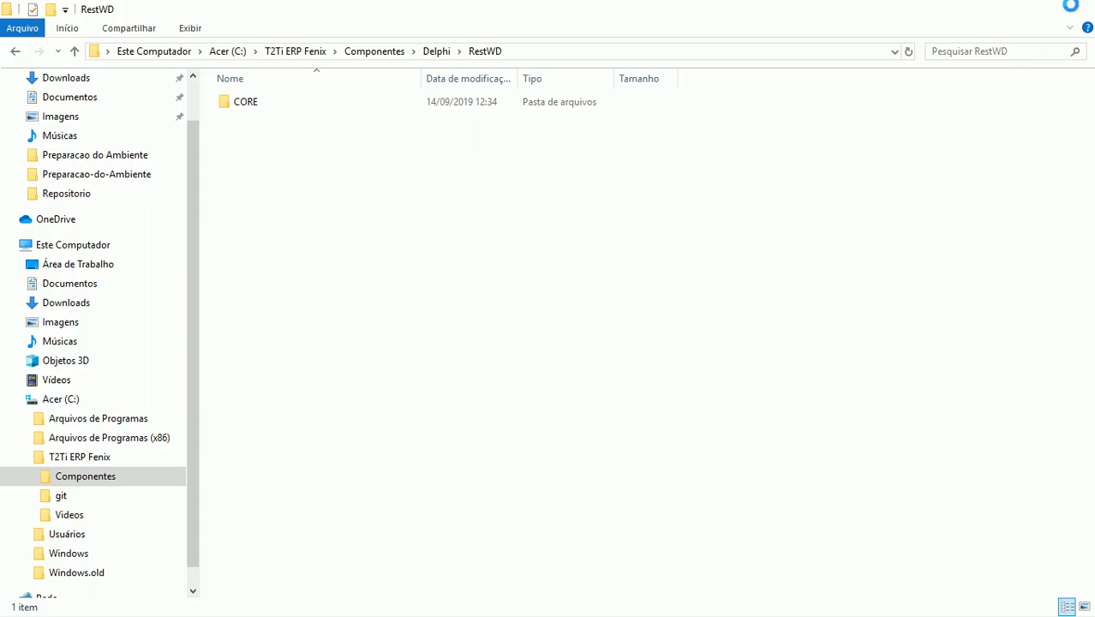
left_click(1078, 10)
key("alt+Tab")
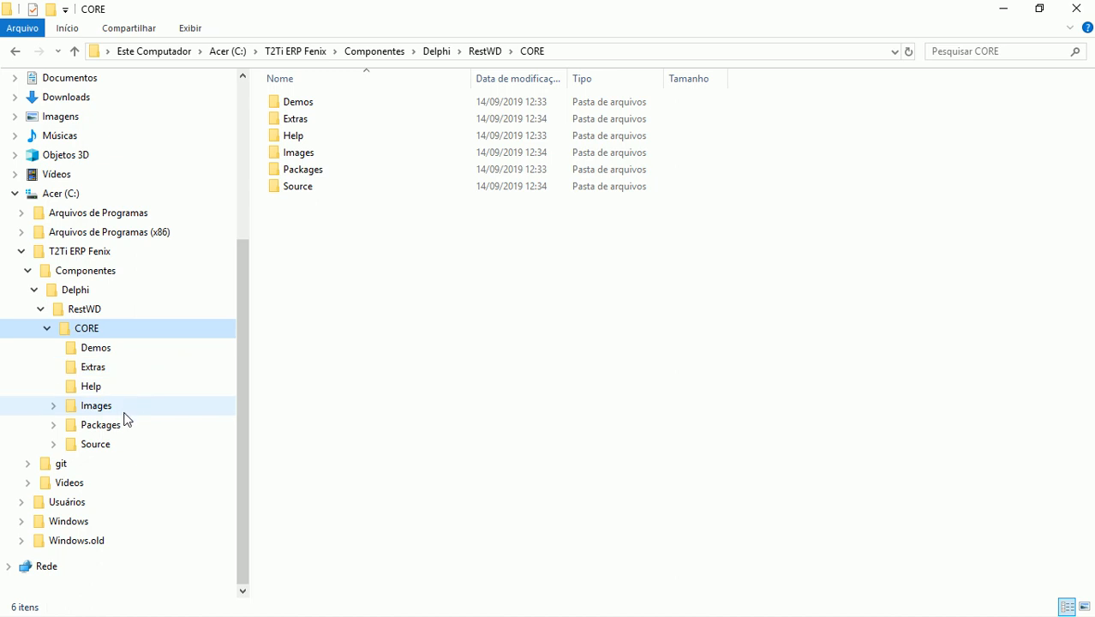
left_click(122, 455)
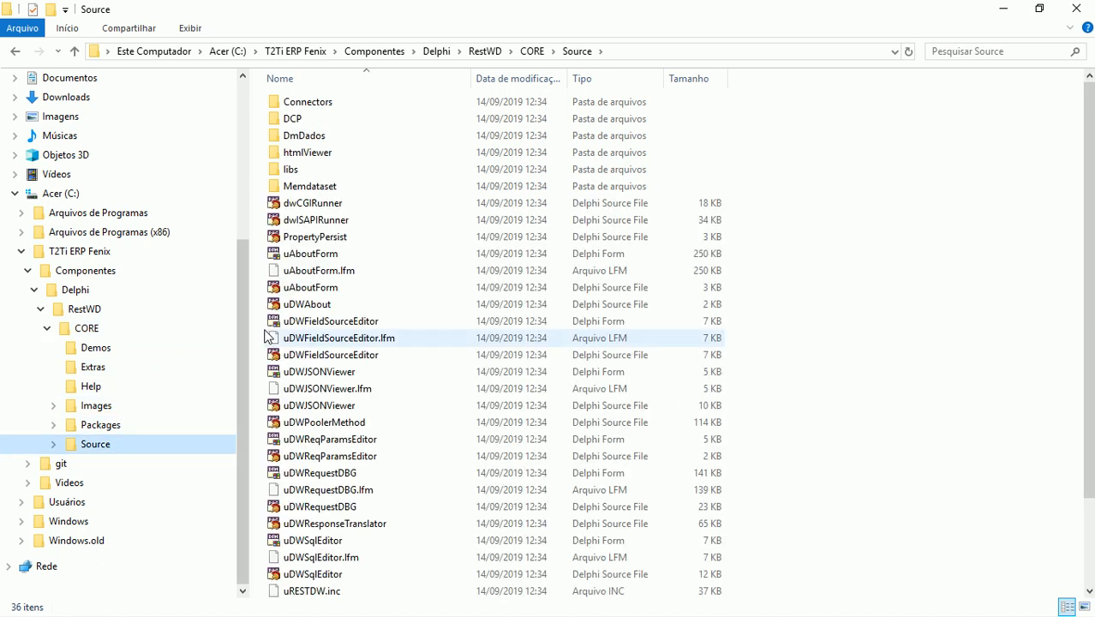
Copy the Source folder's path from File Explorer and add C:\T2Ti ERP Fenix\Componentes\Delphi\RestWD\CORE\Source to Delphi's Library paths
left_click(636, 52)
key("ctrl+c")
key("alt+Tab")
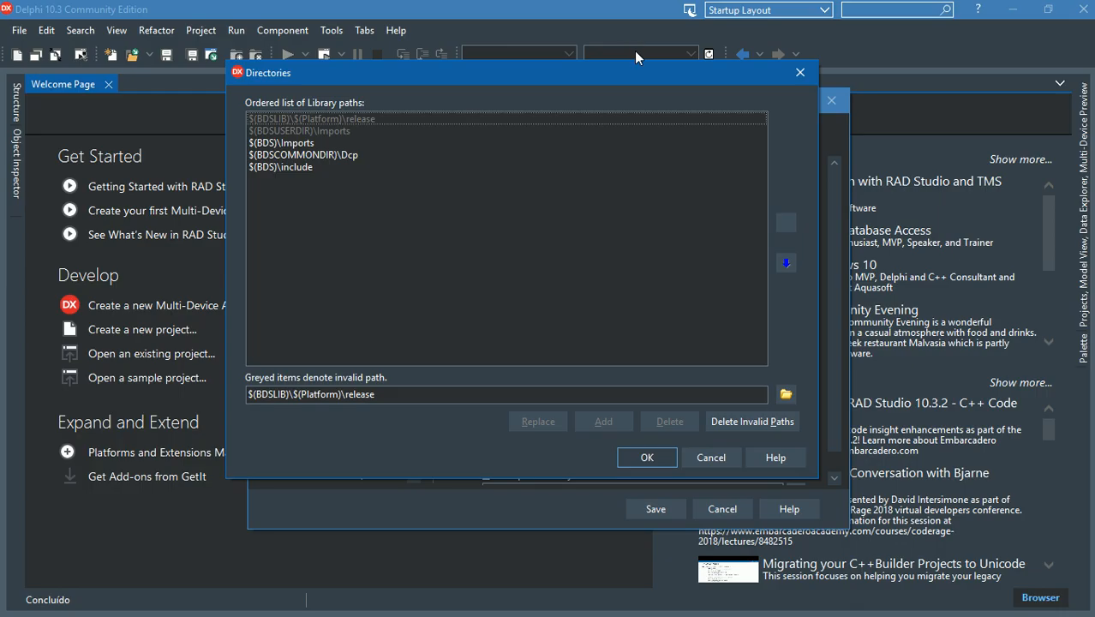
left_click_drag(288, 395, 210, 399)
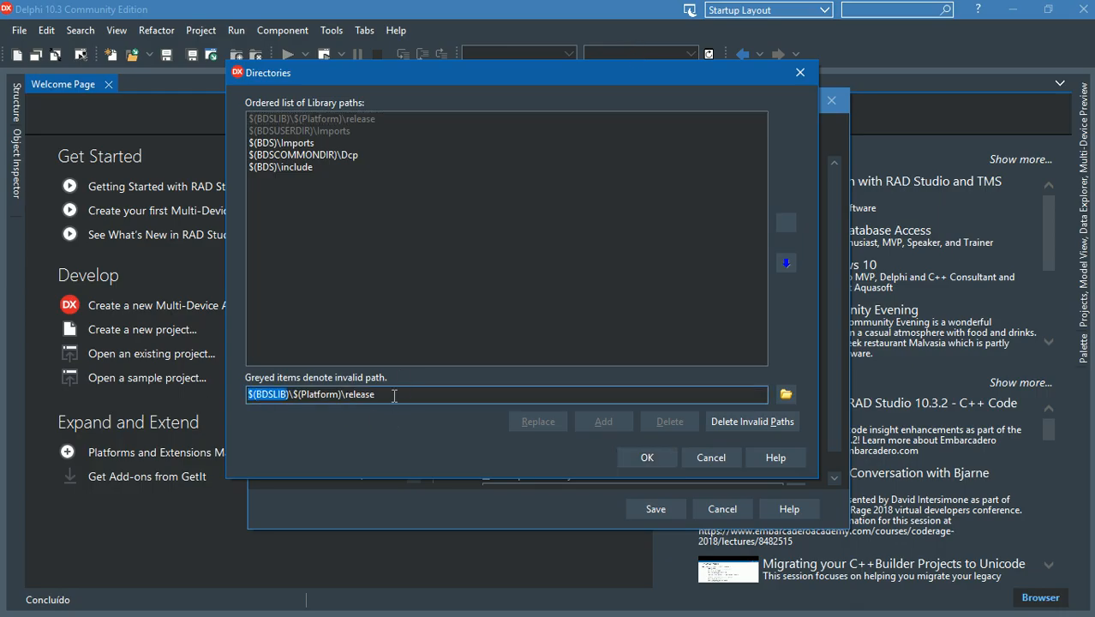
left_click_drag(395, 395, 242, 397)
key("ctrl+v")
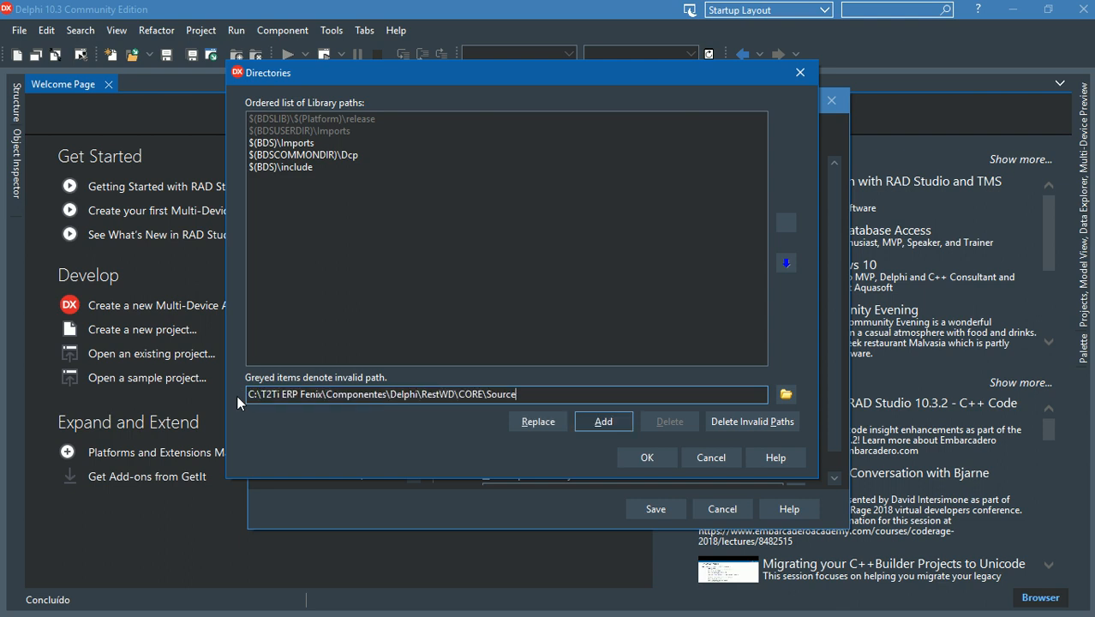
left_click(596, 423)
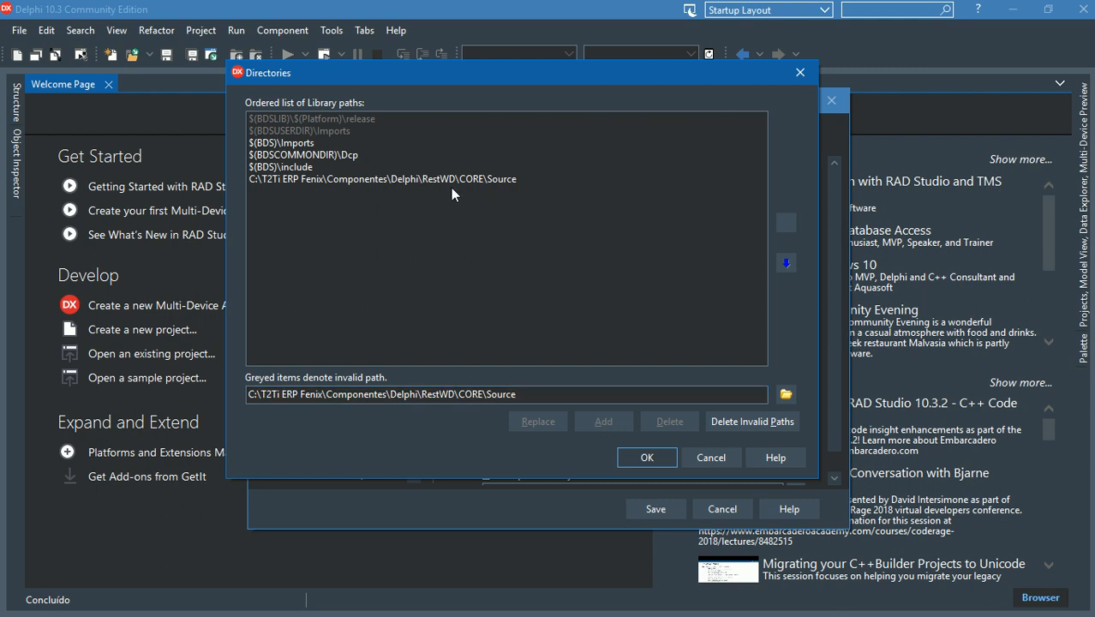
Expand Source in File Explorer, copy the path of its Memdataset subfolder and add it to Delphi's Library paths
key("alt+Tab")
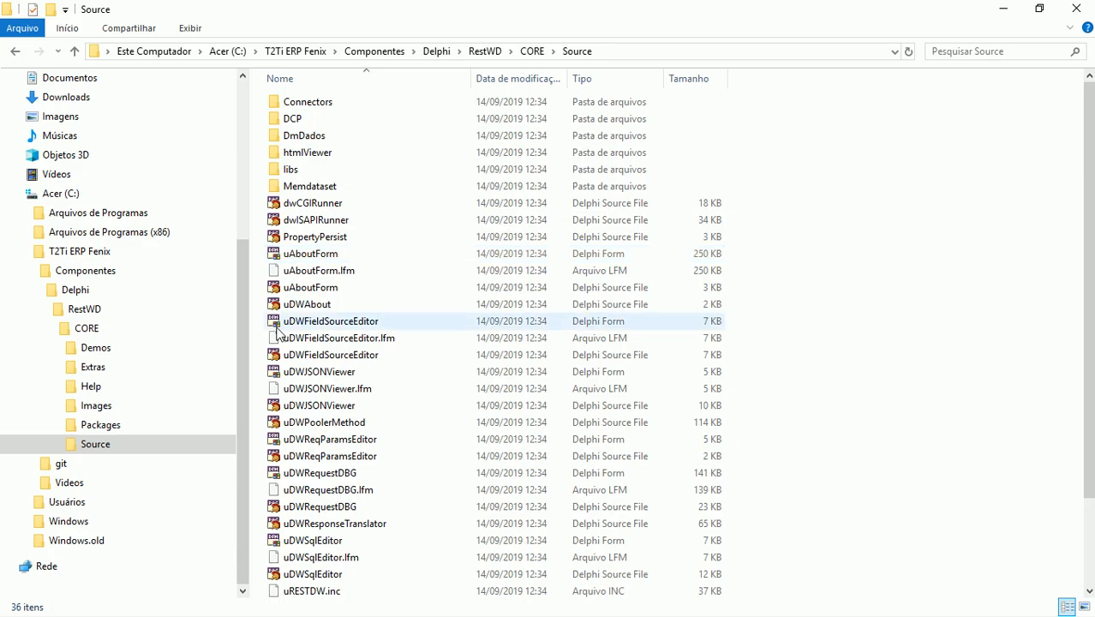
left_click(60, 444)
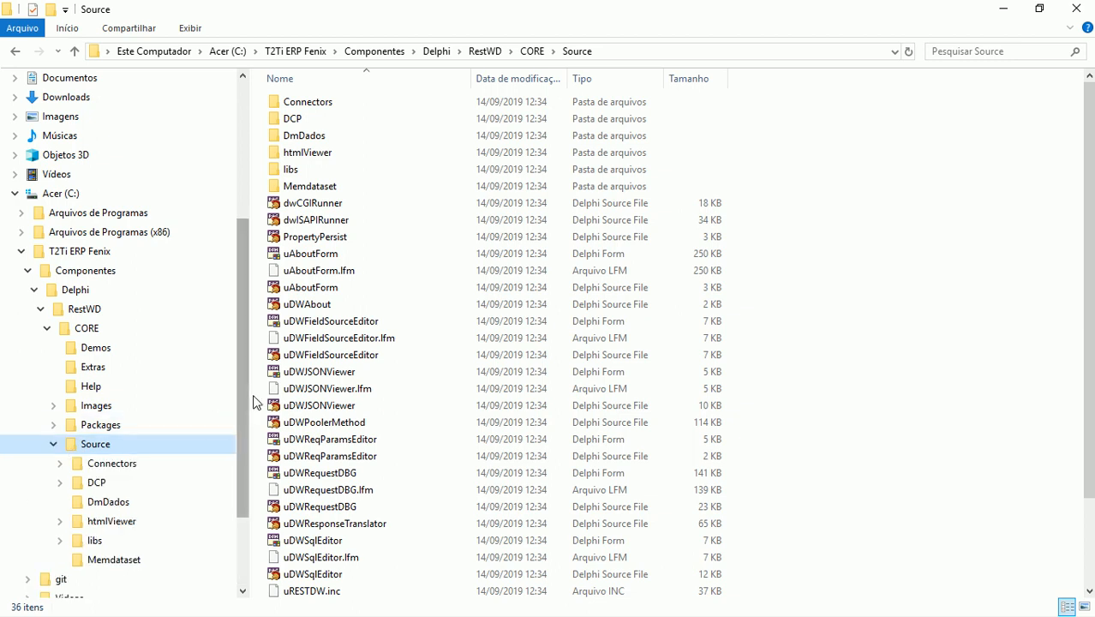
left_click_drag(242, 394, 238, 468)
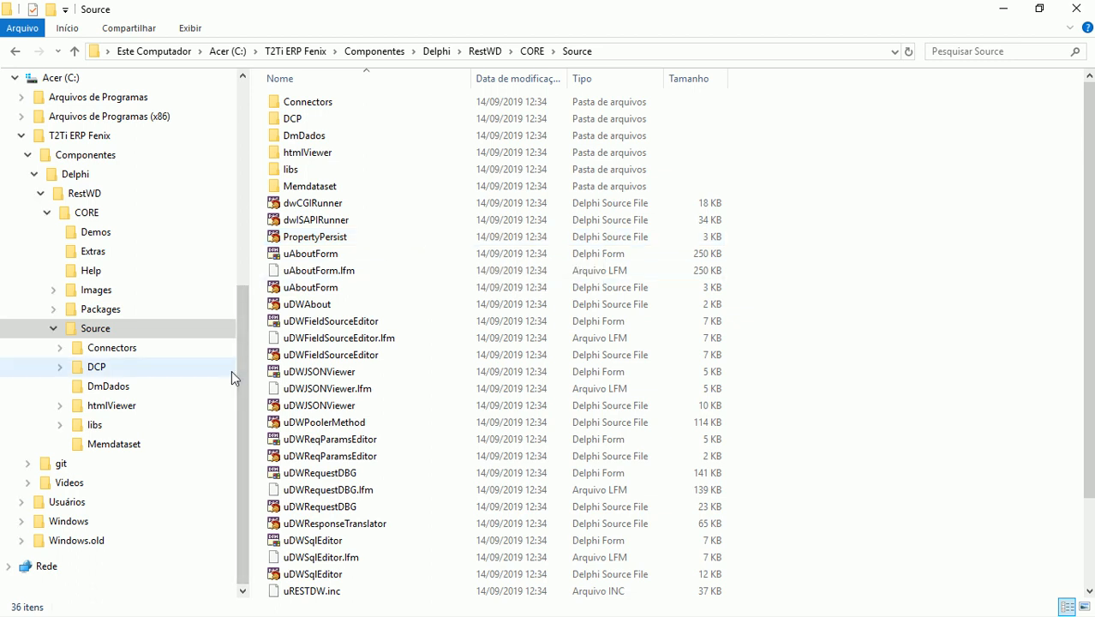
left_click(143, 438)
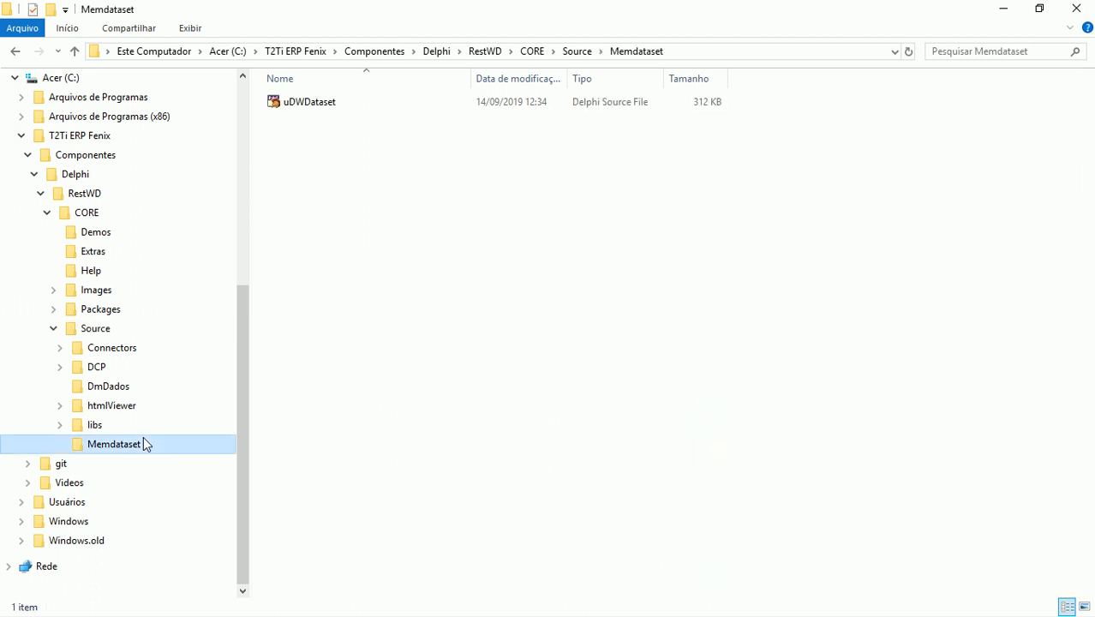
left_click(694, 54)
key("ctrl+c")
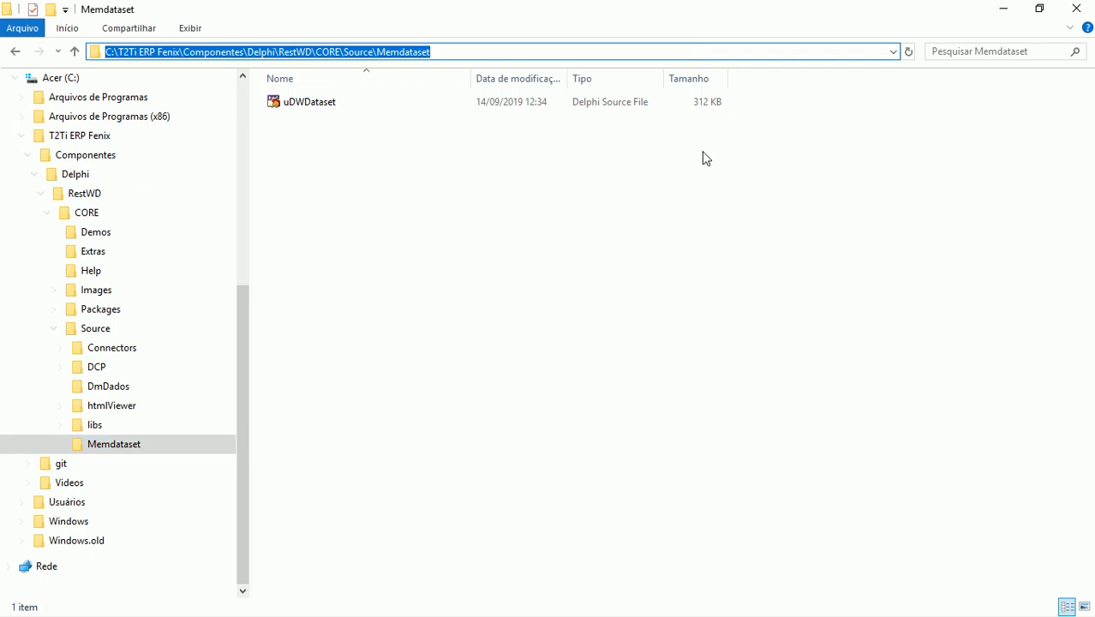
key("alt+Tab")
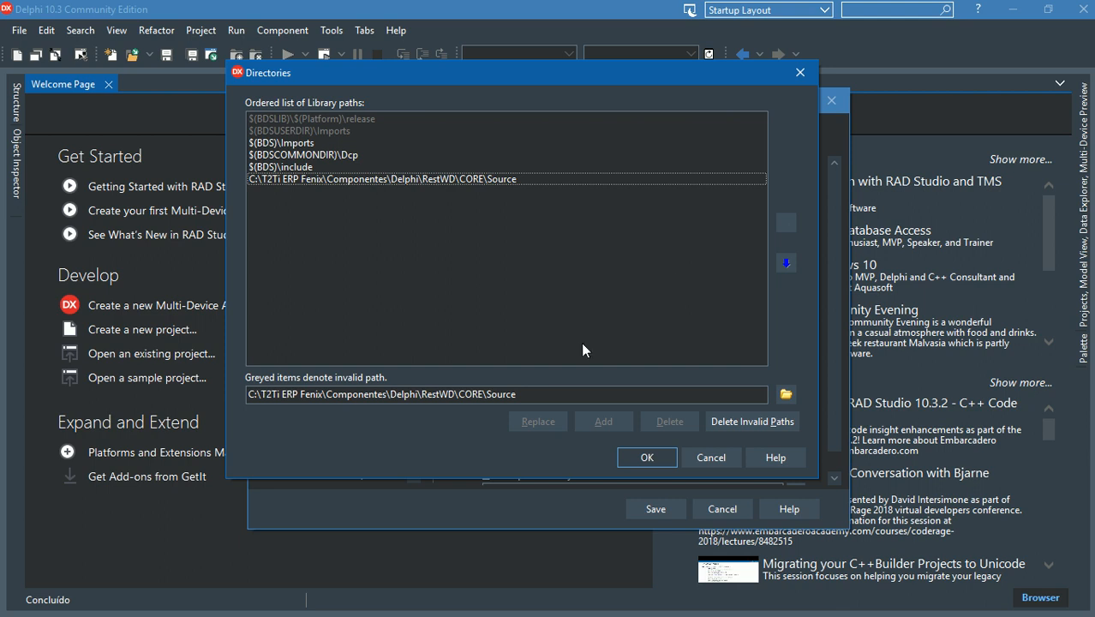
left_click_drag(548, 394, 152, 426)
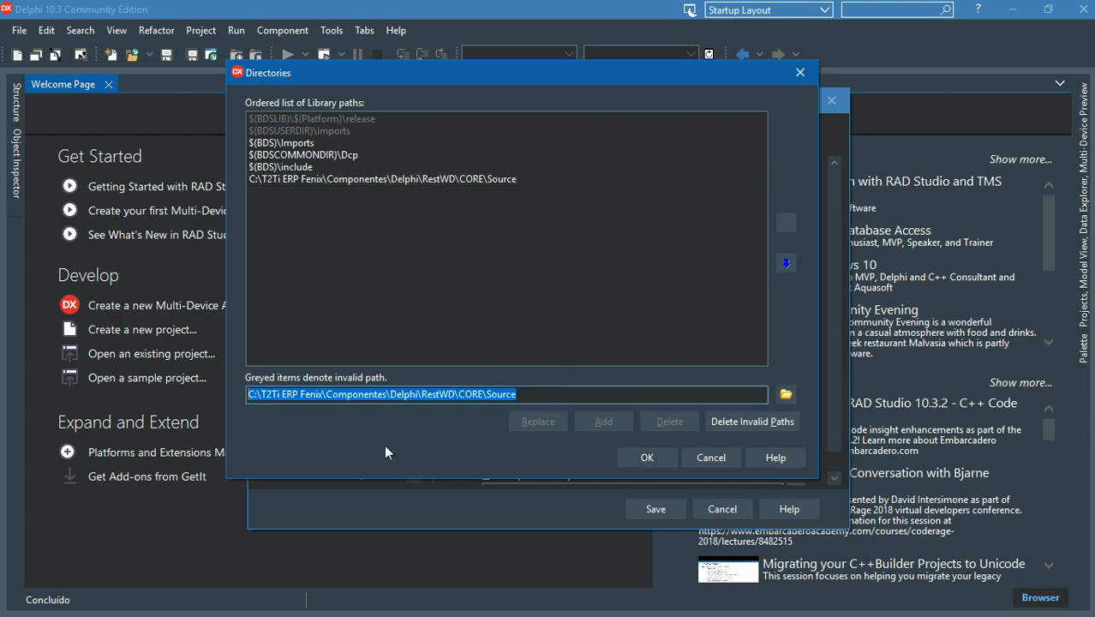
key("ctrl+v")
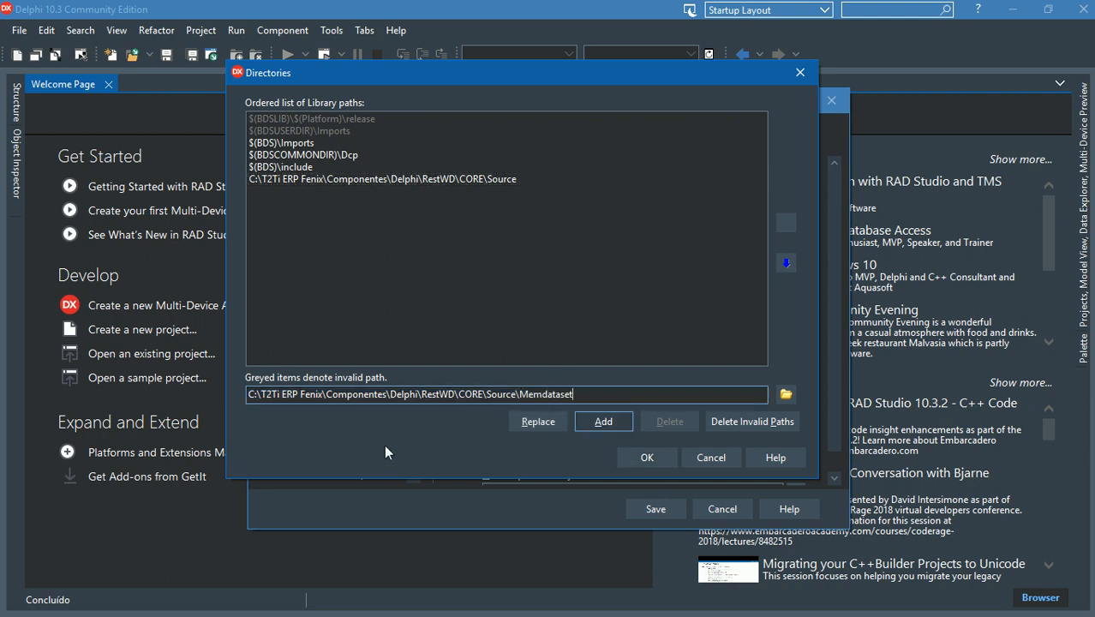
left_click(605, 422)
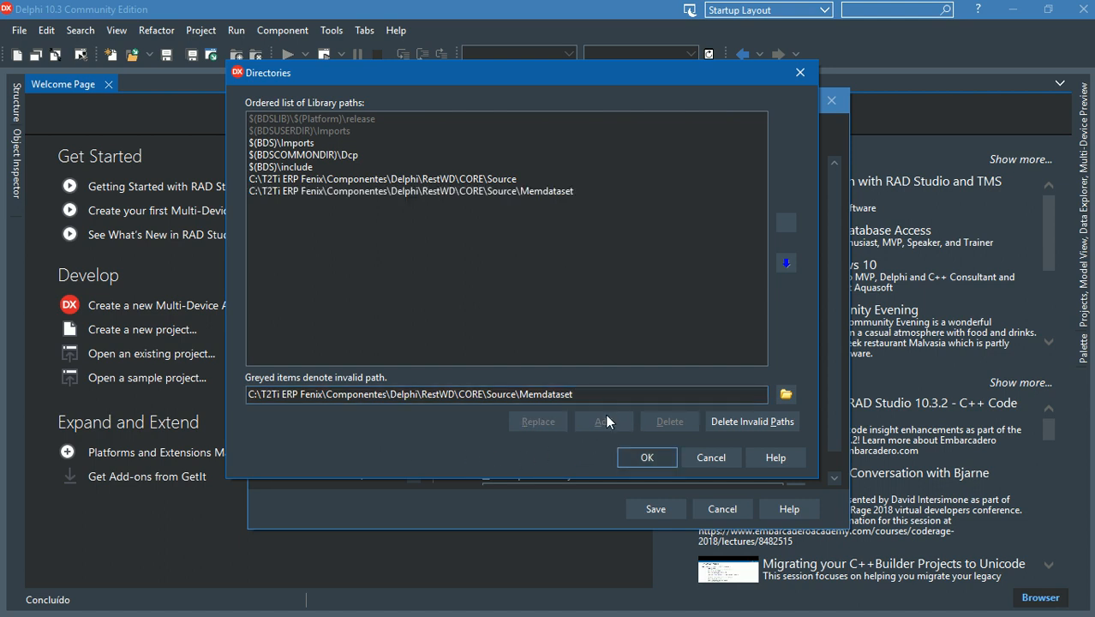
Copy the path of Source's libs subfolder from File Explorer and add it to Delphi's Library paths
key("alt+Tab")
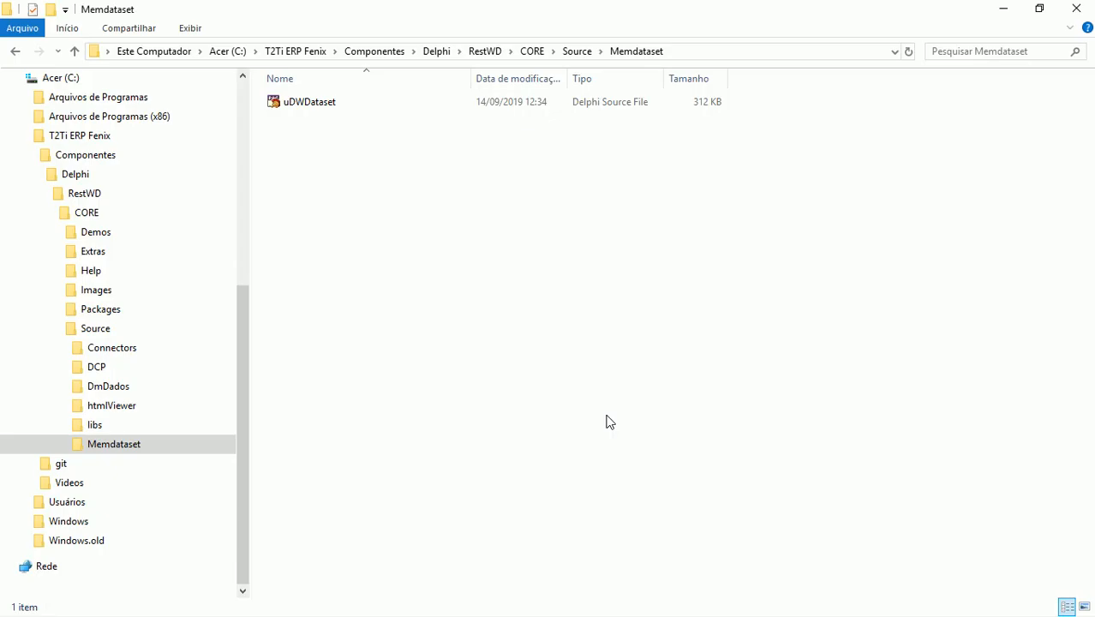
left_click(153, 424)
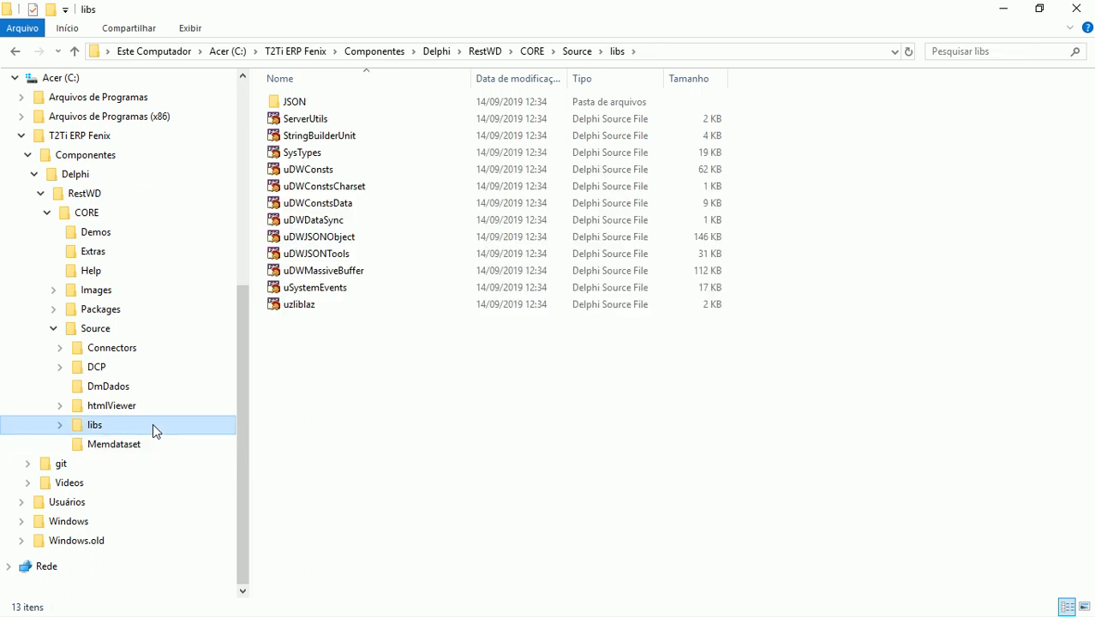
left_click(667, 48)
key("ctrl+c")
key("alt+Tab")
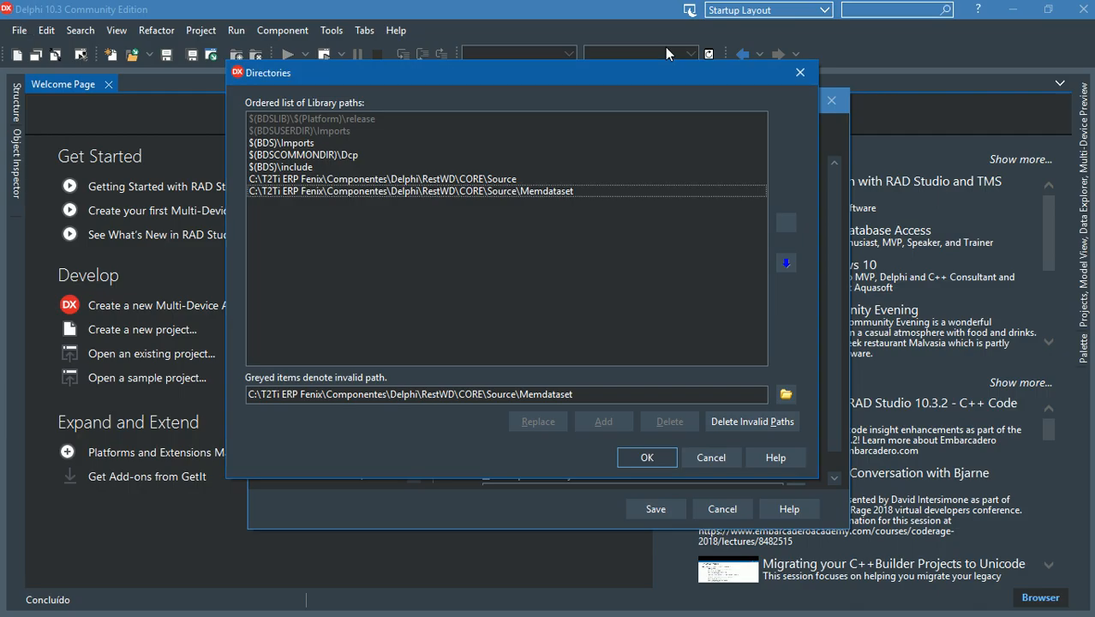
left_click_drag(598, 392, 233, 380)
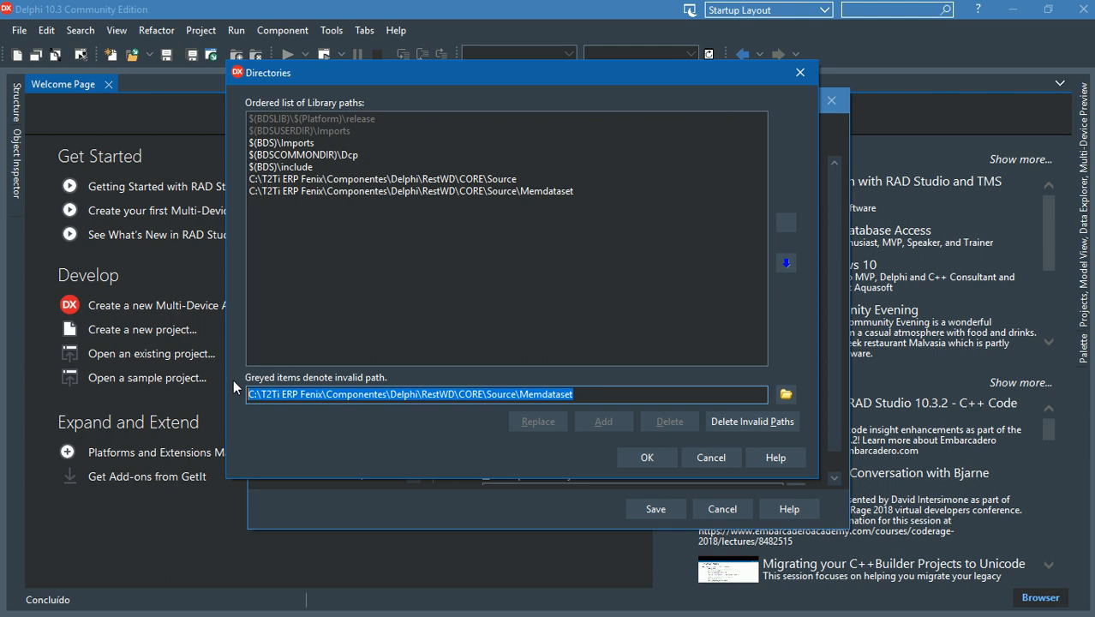
key("ctrl+v")
left_click(584, 422)
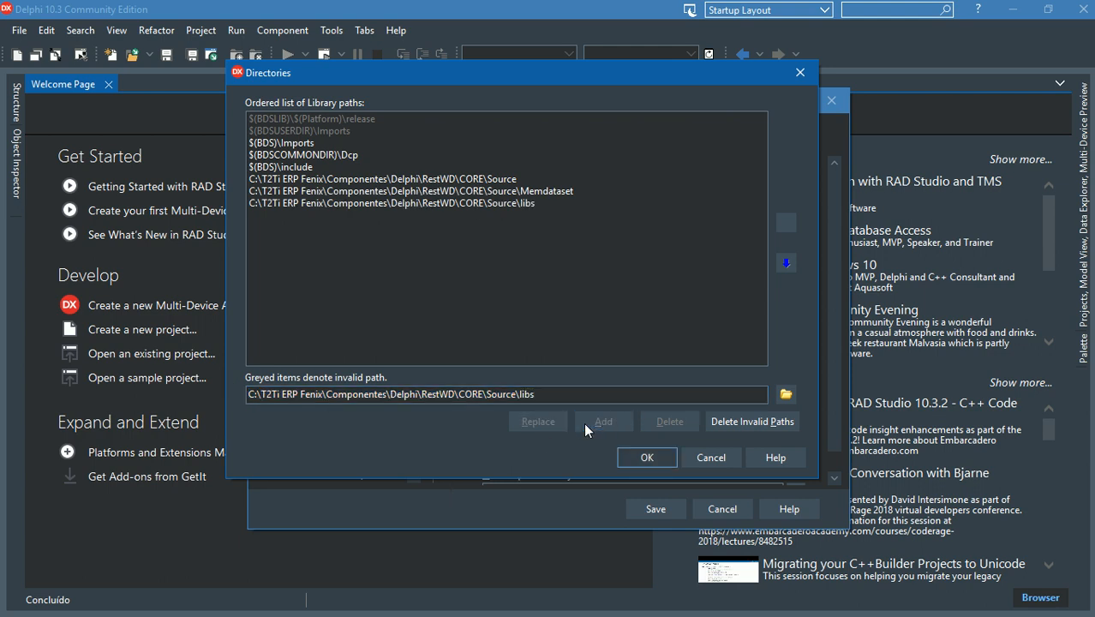
Open the JSON folder inside libs in File Explorer and add its path, CORE\Source\libs\JSON, to Delphi's Library paths
key("alt+Tab")
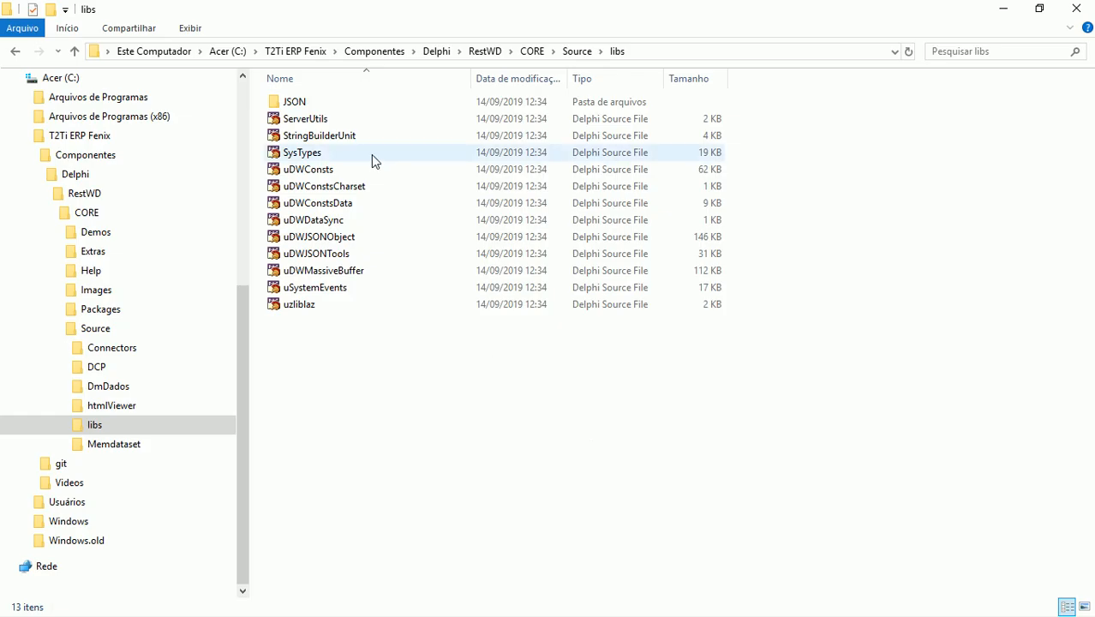
double_click(300, 103)
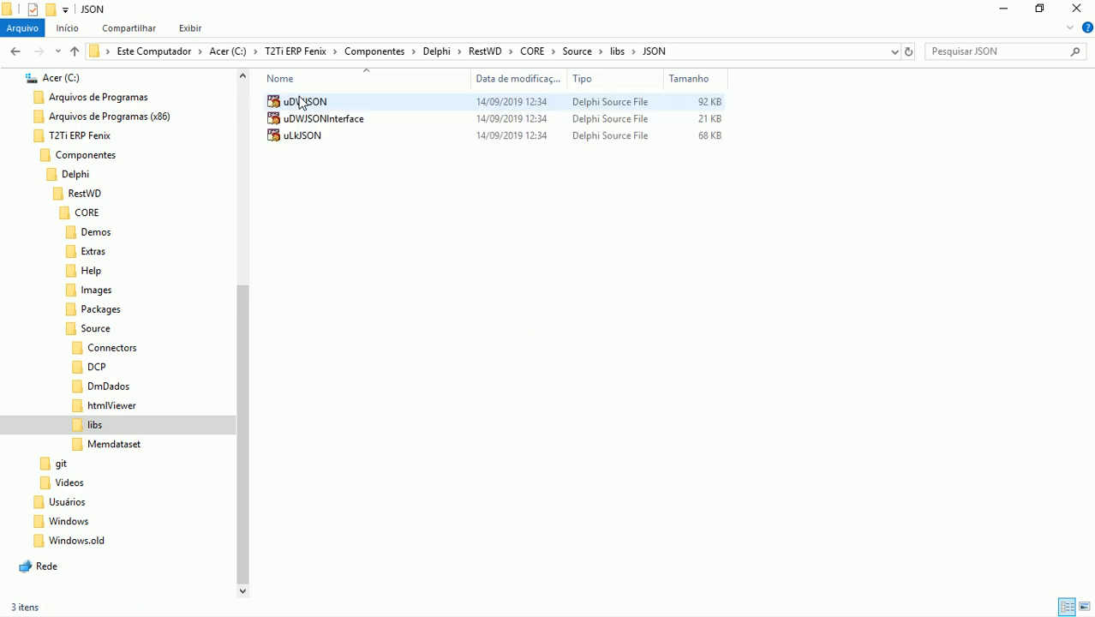
left_click(704, 48)
key("ctrl+c")
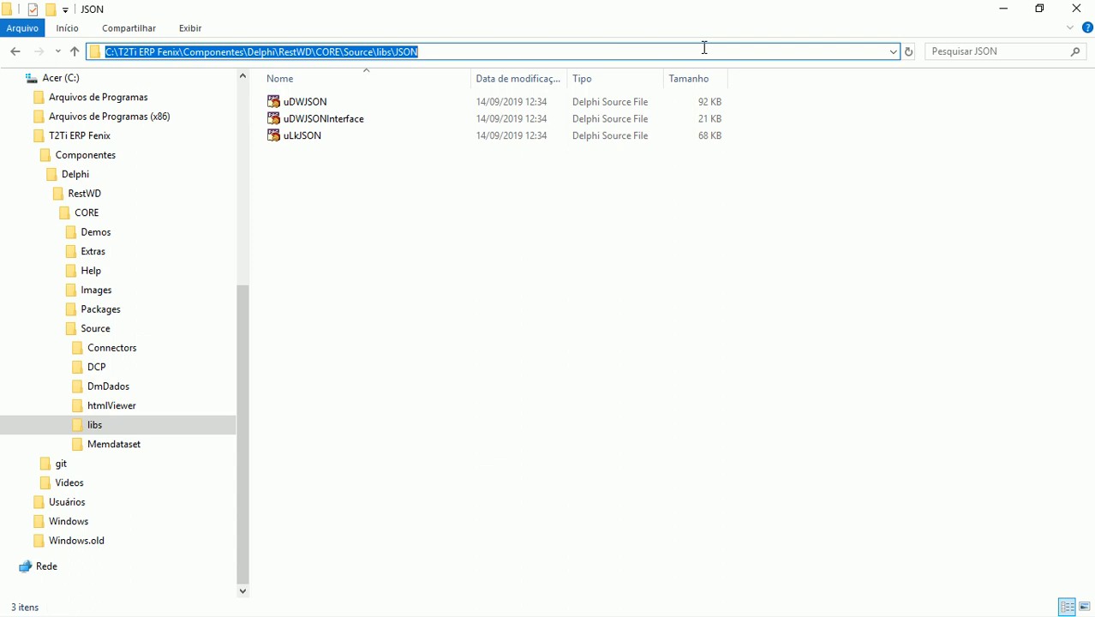
key("alt+Tab")
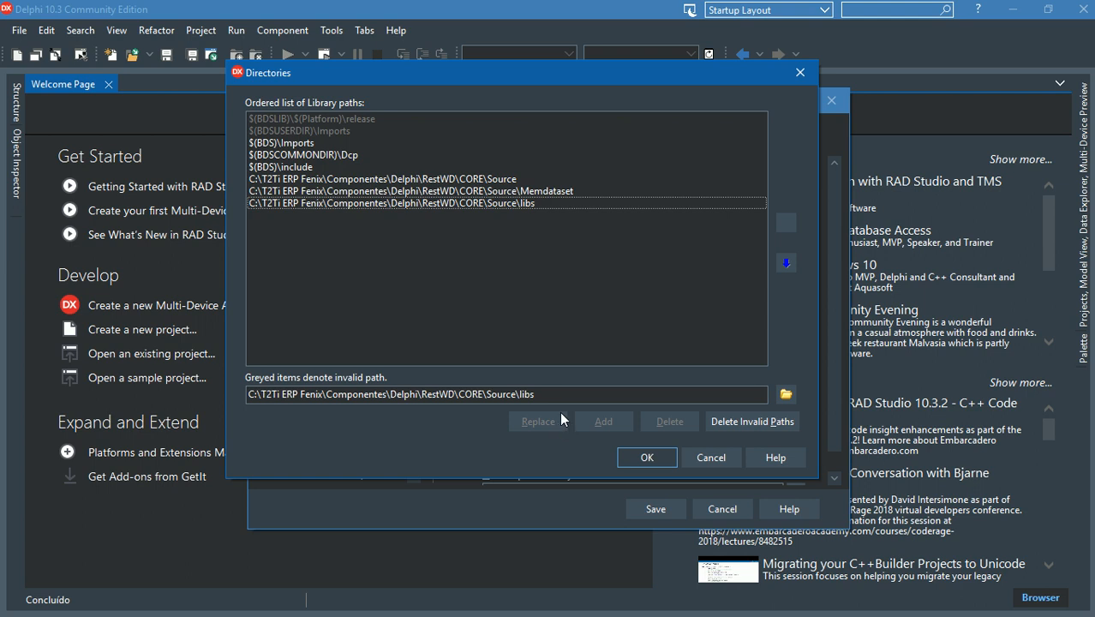
left_click_drag(566, 394, 213, 394)
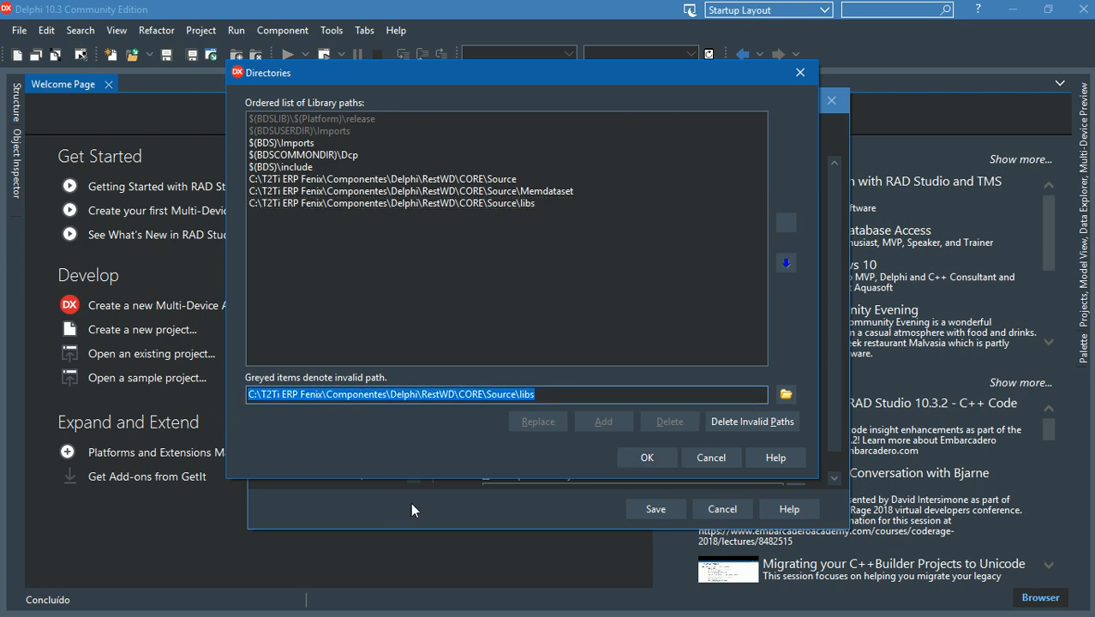
key("ctrl+v")
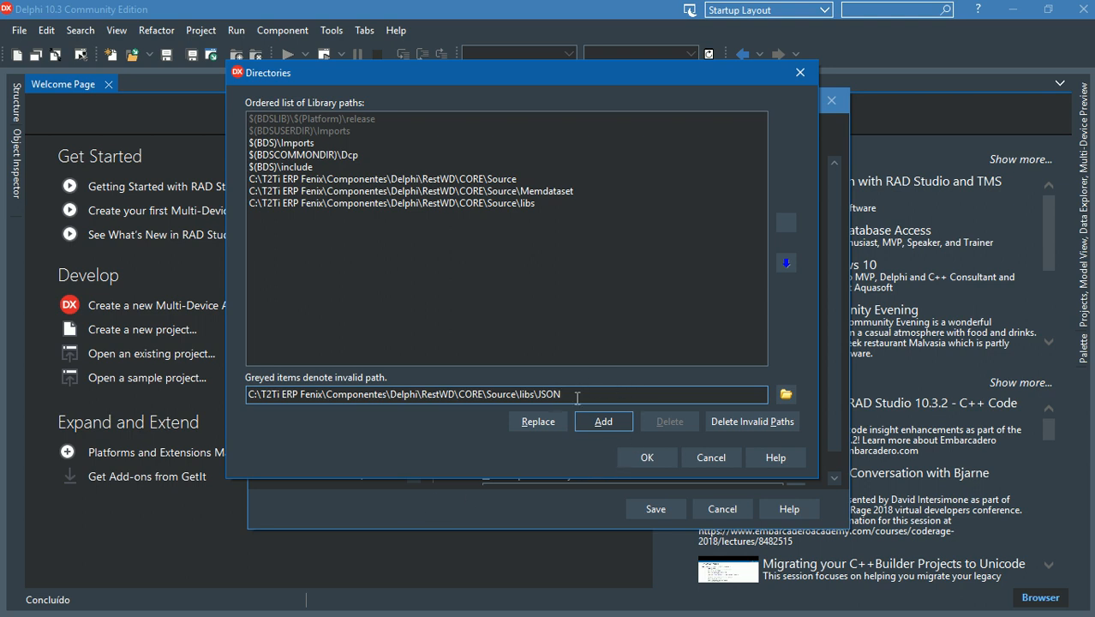
left_click(616, 420)
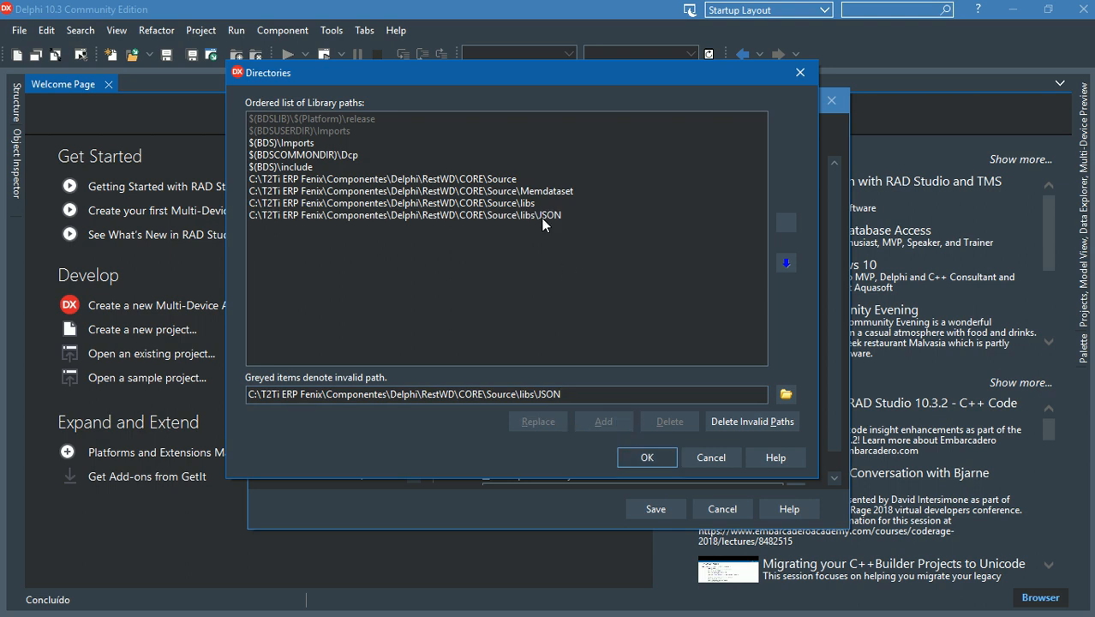
Copy the path of Source's DmDados subfolder from File Explorer and add it to Delphi's Library paths
key("alt+Tab")
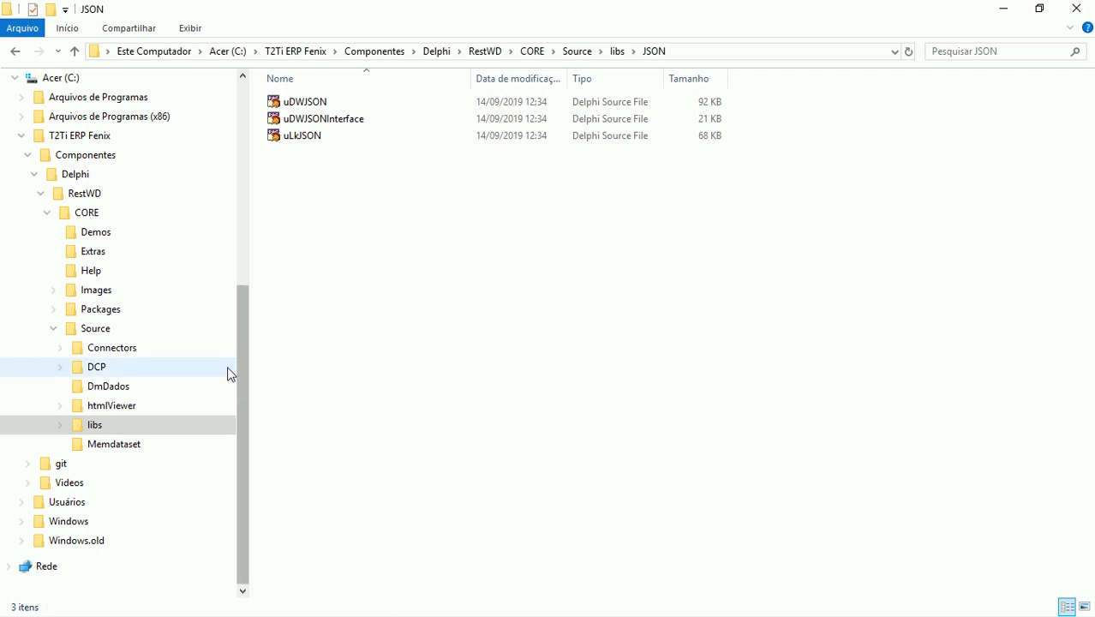
left_click(140, 394)
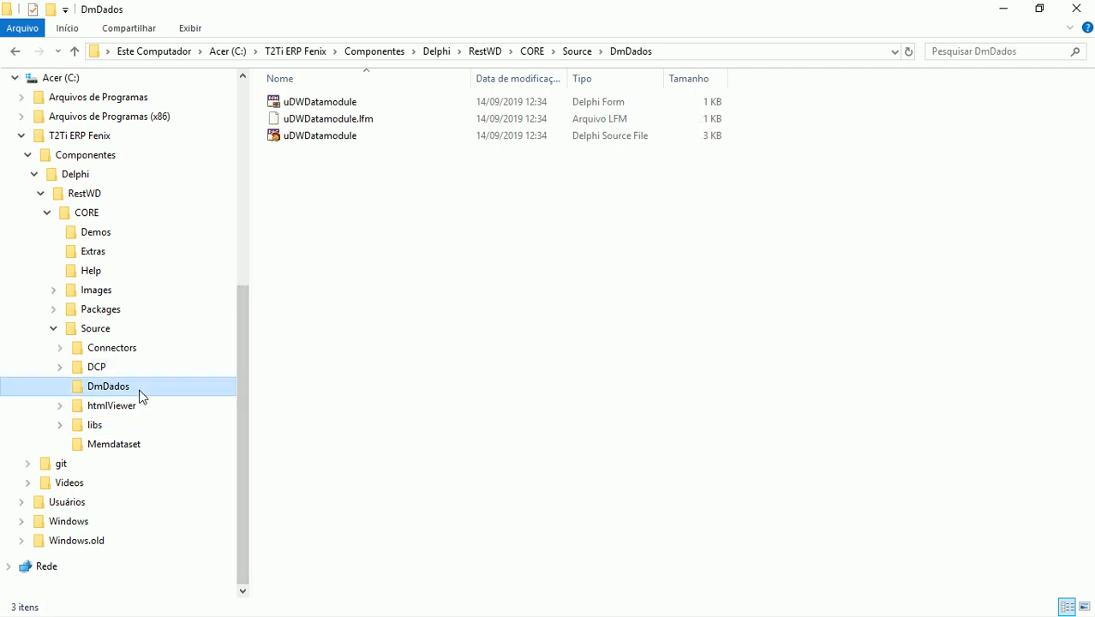
left_click(688, 51)
key("ctrl+c")
key("alt+Tab")
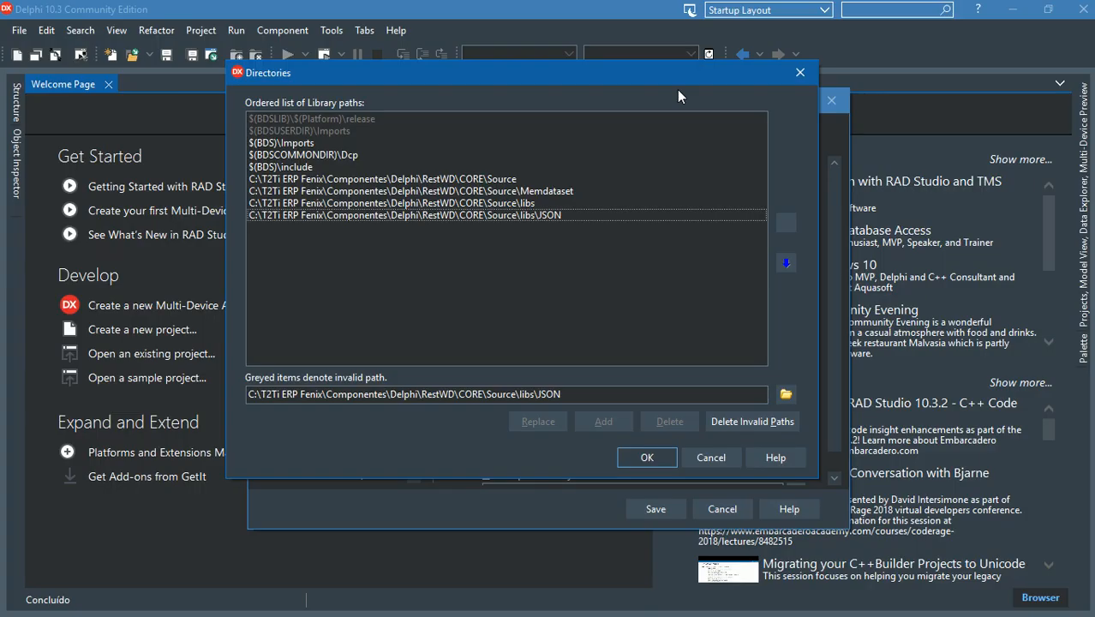
left_click_drag(582, 396, 198, 398)
type("v")
key("BackSpace")
key("ctrl+v")
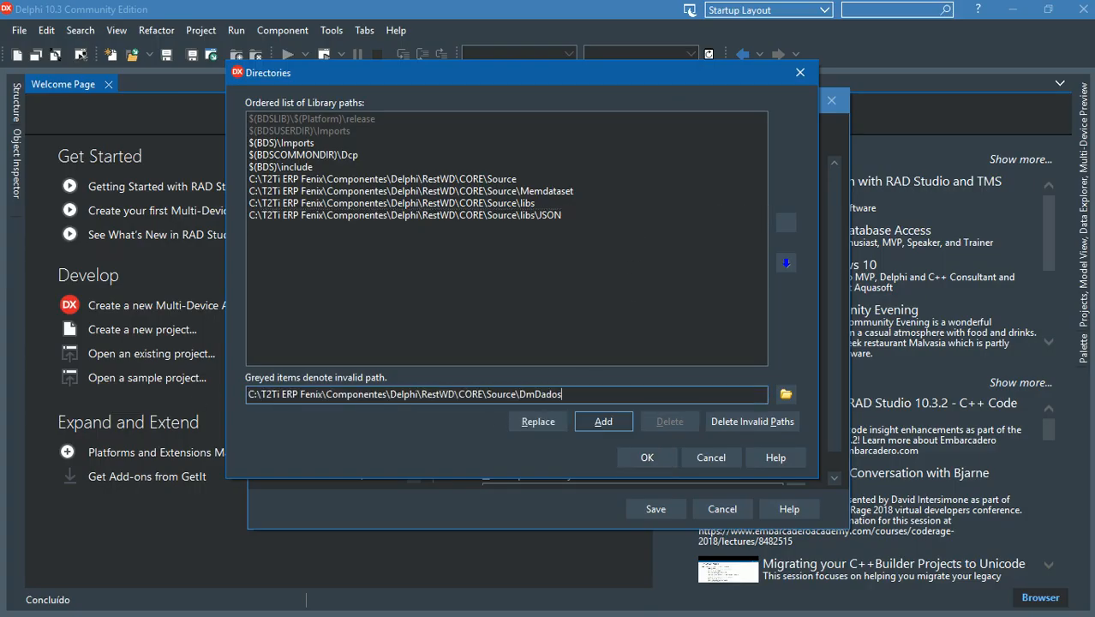
left_click(588, 421)
Copy the path of the FireDAC folder under Source\Connectors from File Explorer and add it to Delphi's Library paths
key("alt+Tab")
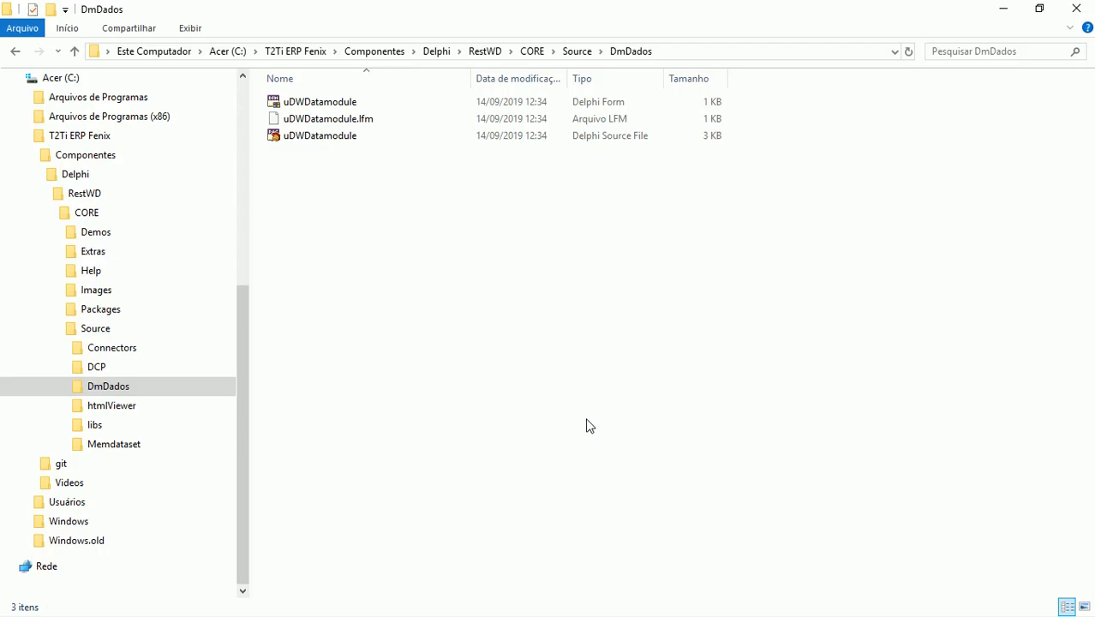
left_click(132, 335)
left_click(125, 355)
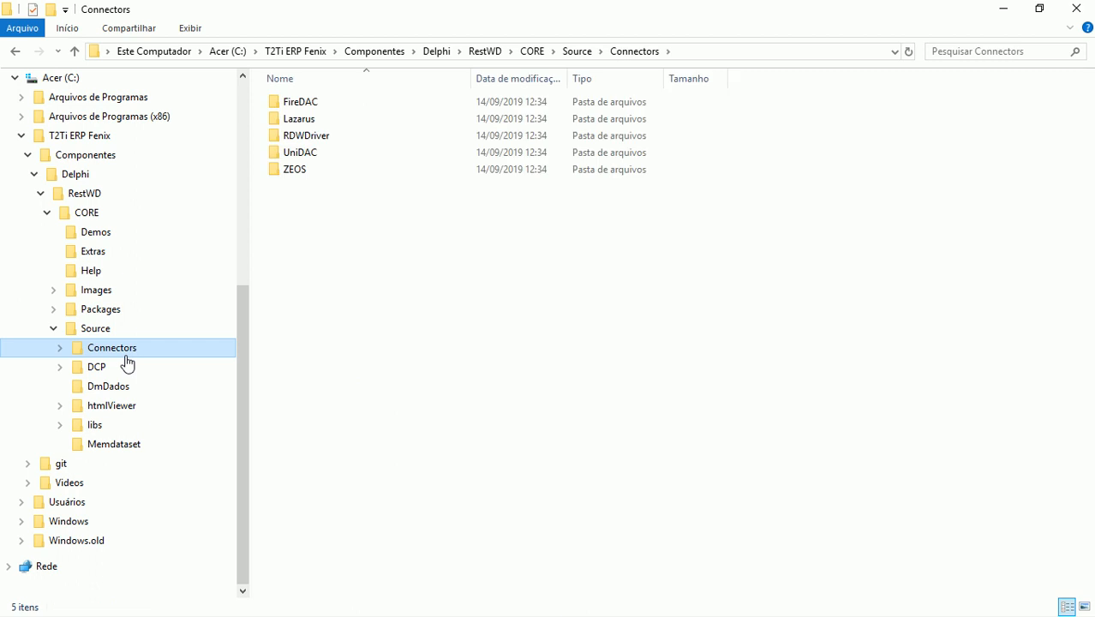
left_click(58, 350)
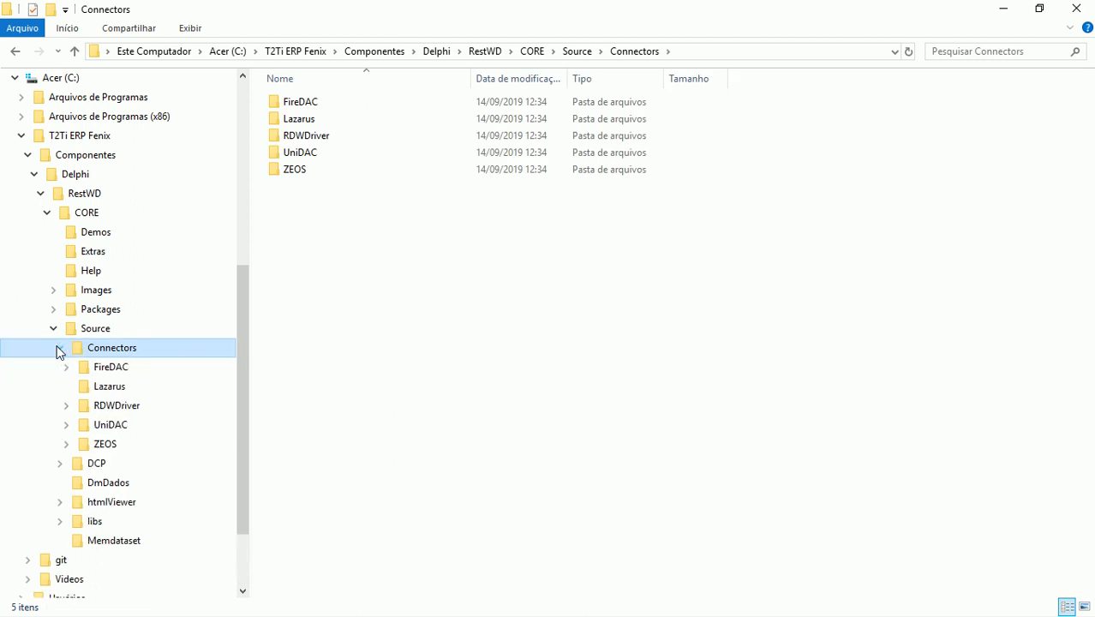
left_click(135, 368)
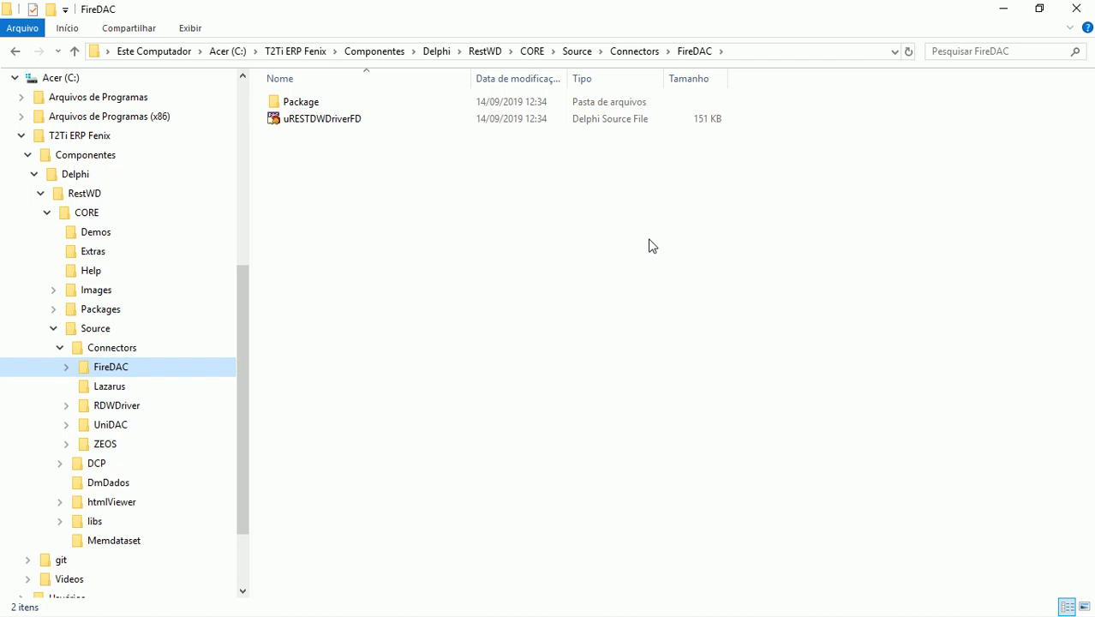
left_click(764, 53)
key("ctrl+c")
key("alt+Tab")
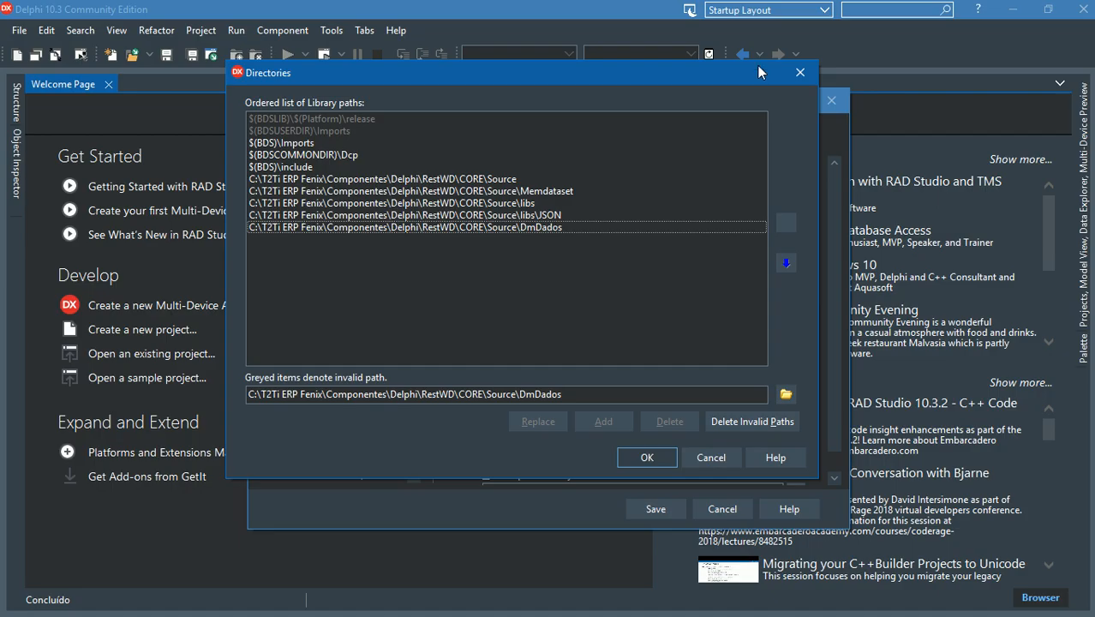
left_click_drag(585, 394, 194, 386)
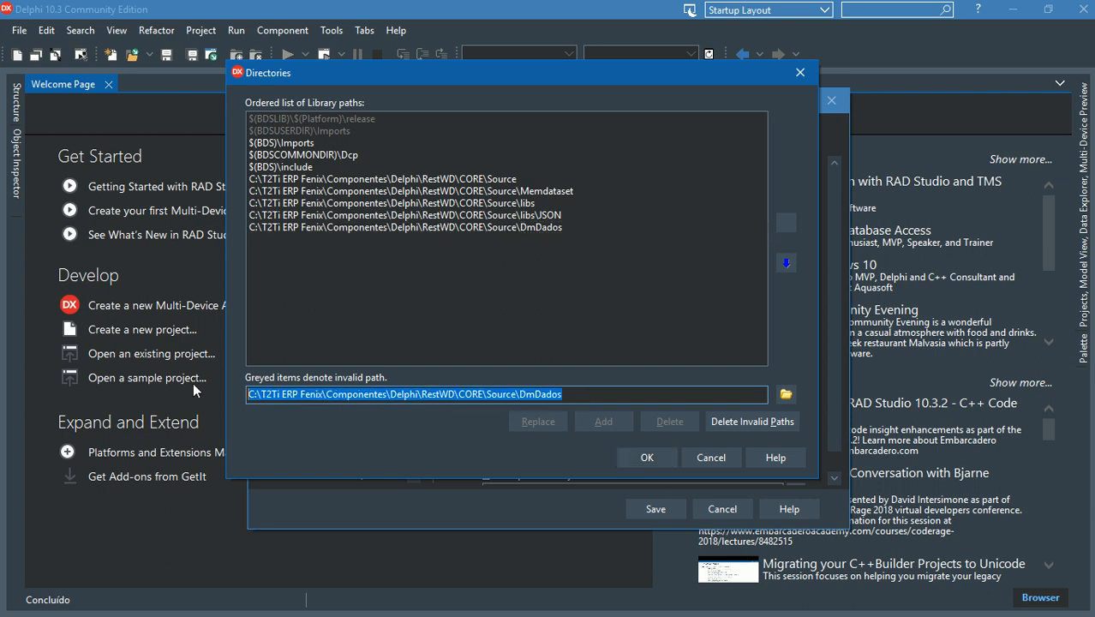
key("ctrl+v")
left_click(604, 421)
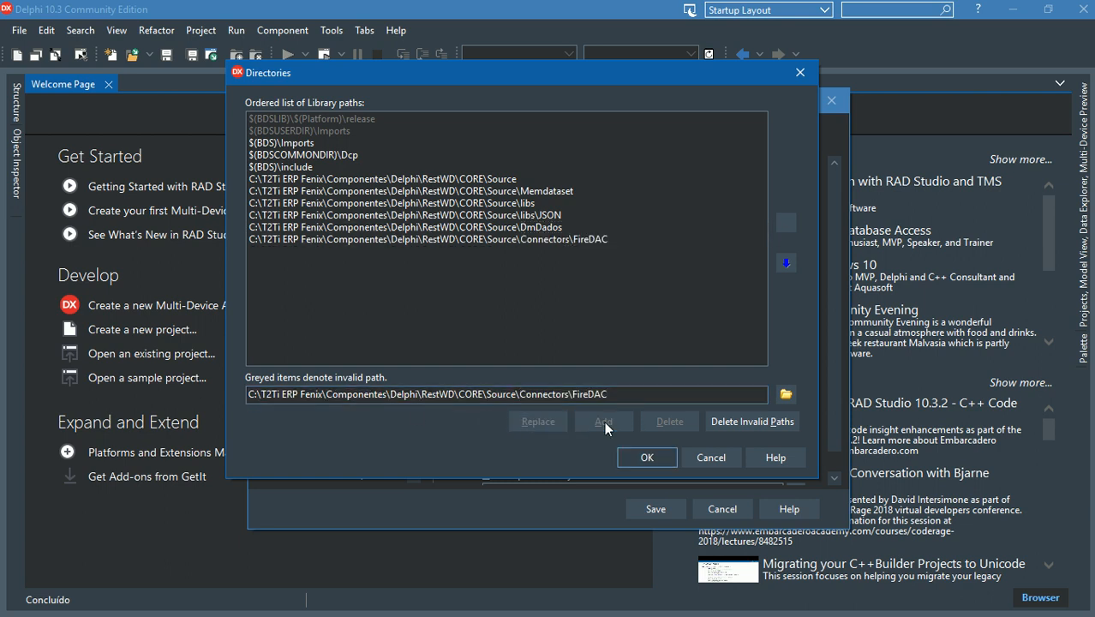
Return to File Explorer and examine the FireDAC folder, its Package subfolder and the other folders under Connectors
key("alt+Tab")
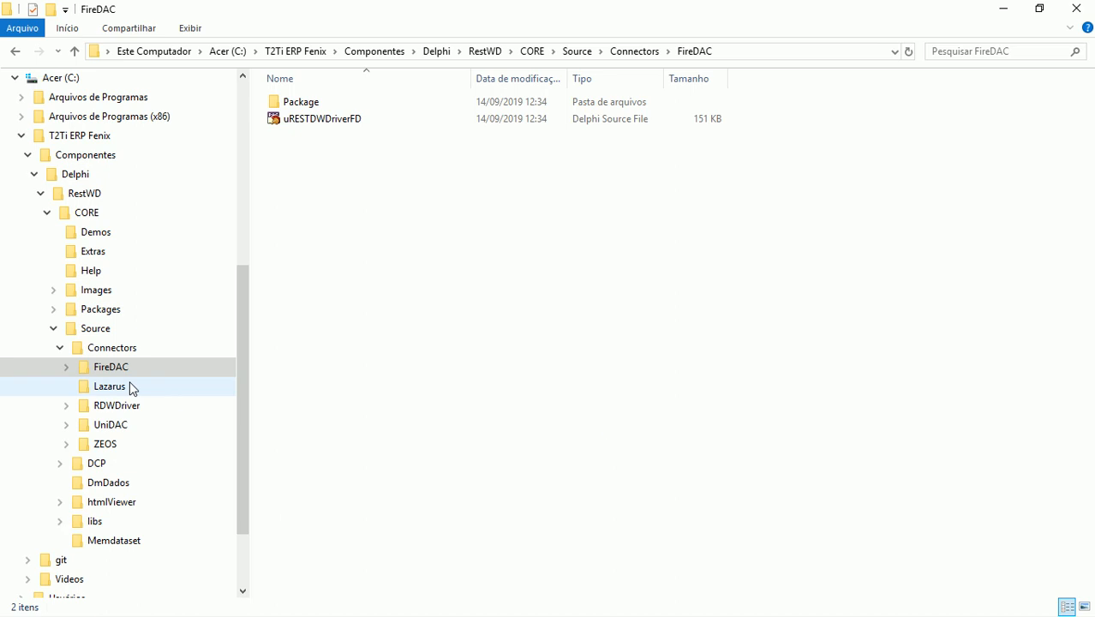
left_click(65, 367)
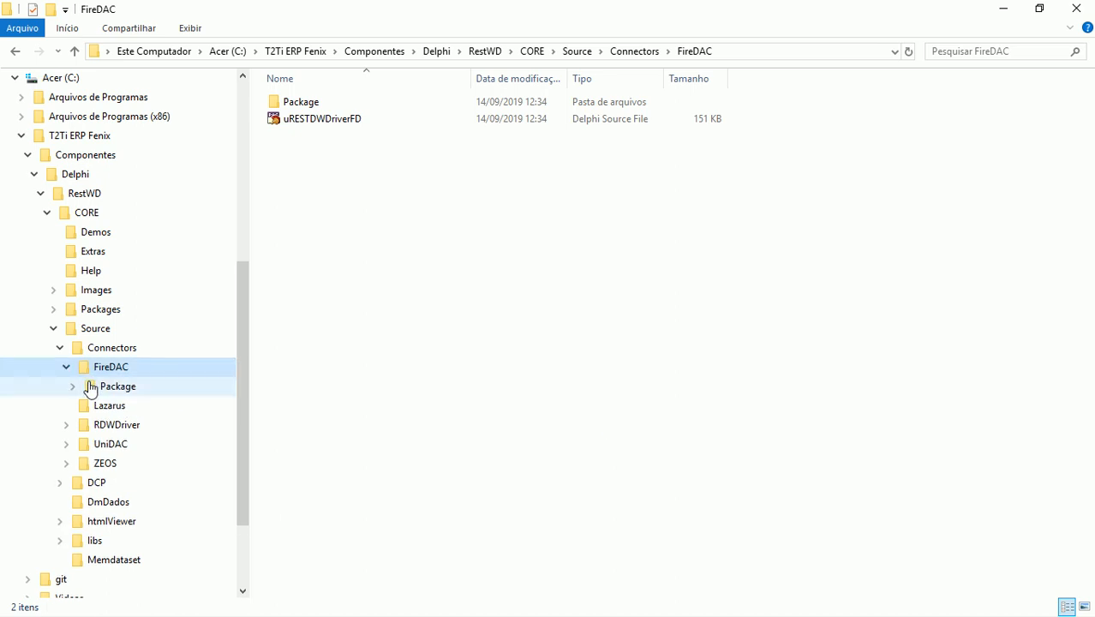
left_click(92, 391)
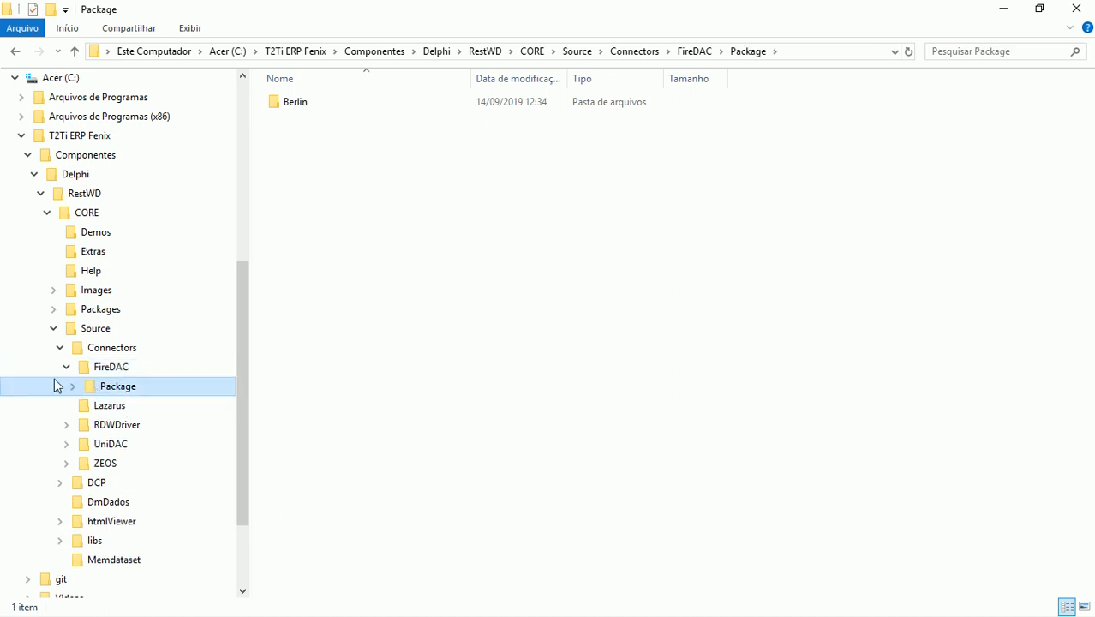
left_click(65, 369)
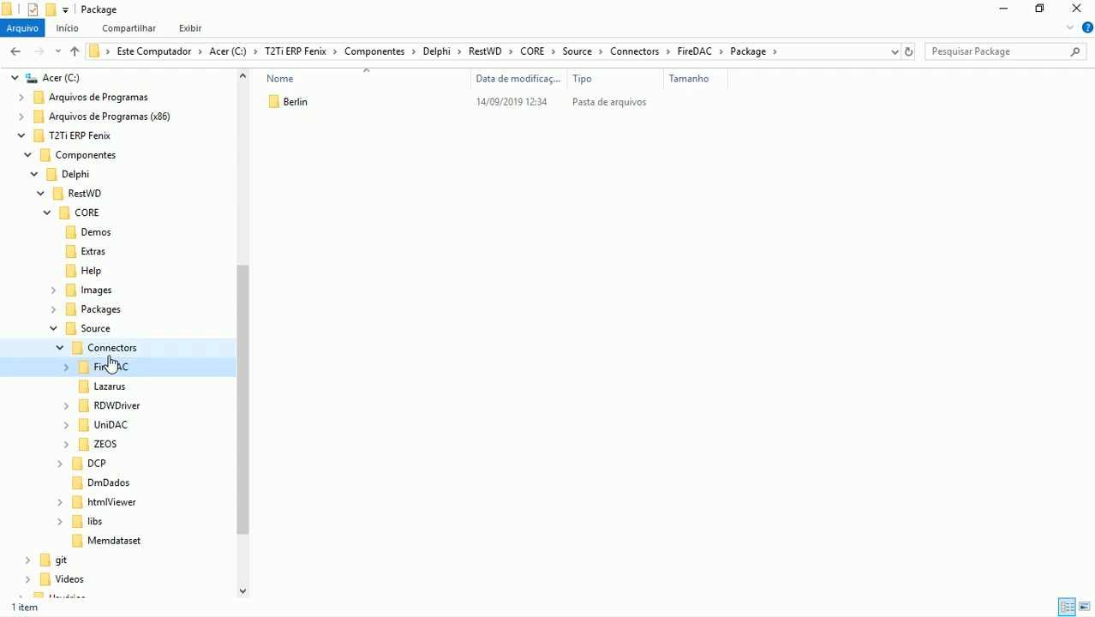
left_click(109, 352)
left_click(109, 367)
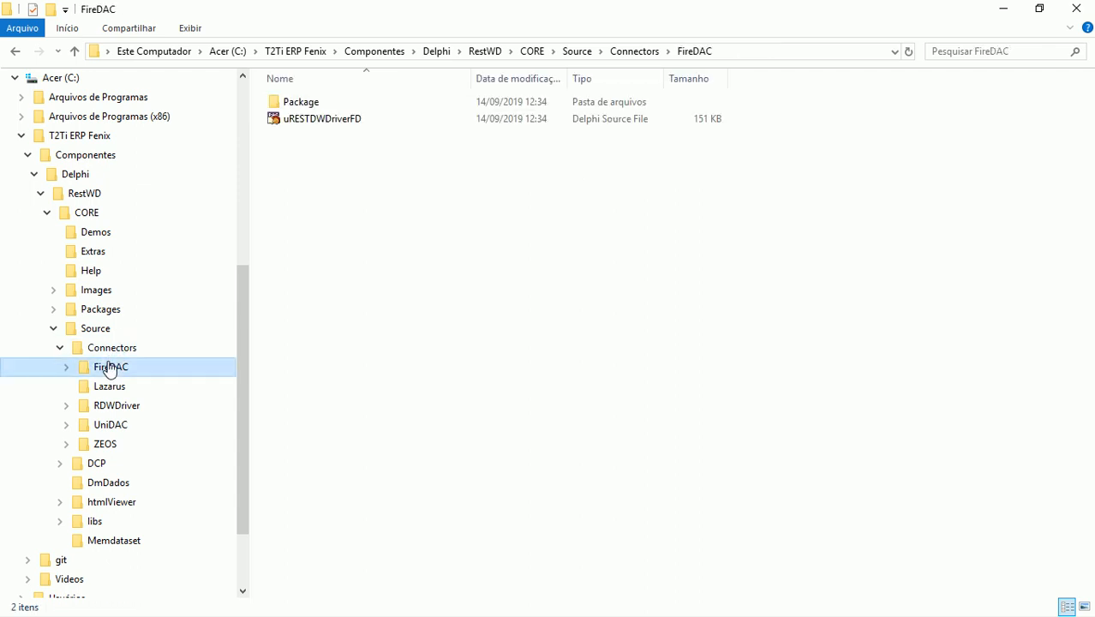
left_click(98, 354)
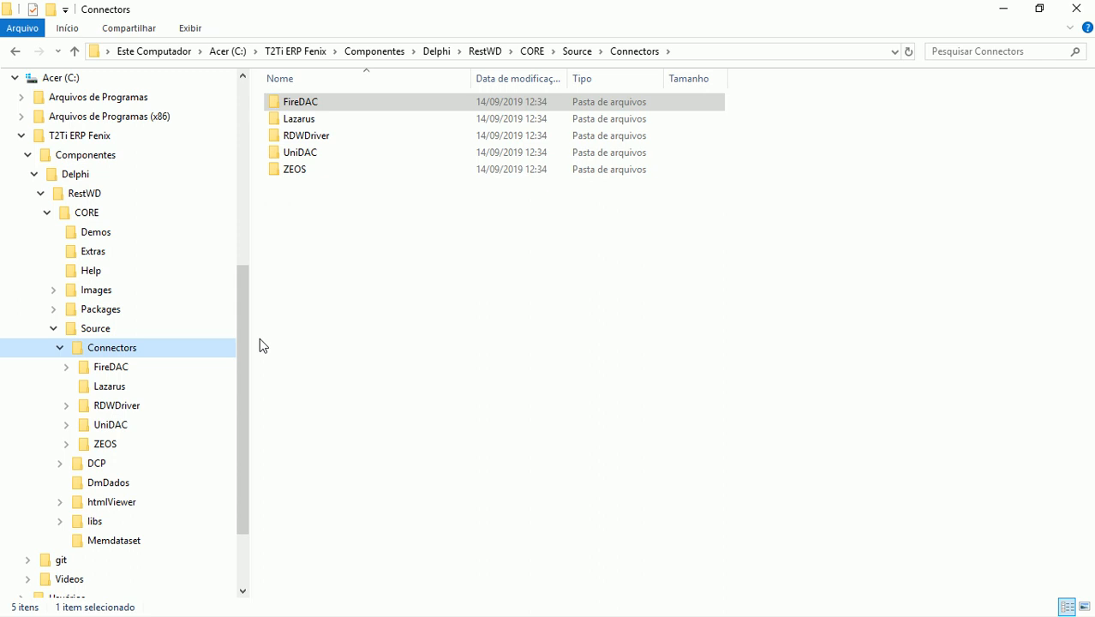
Switch back to Delphi, accept the Library paths list and save the options
key("alt+Tab")
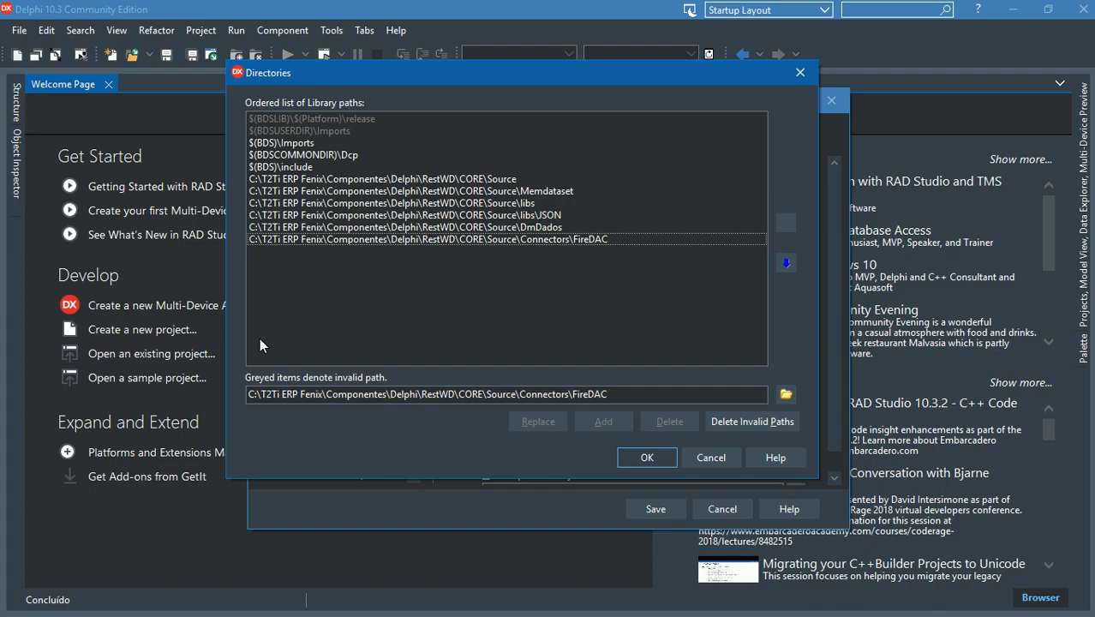
left_click(645, 457)
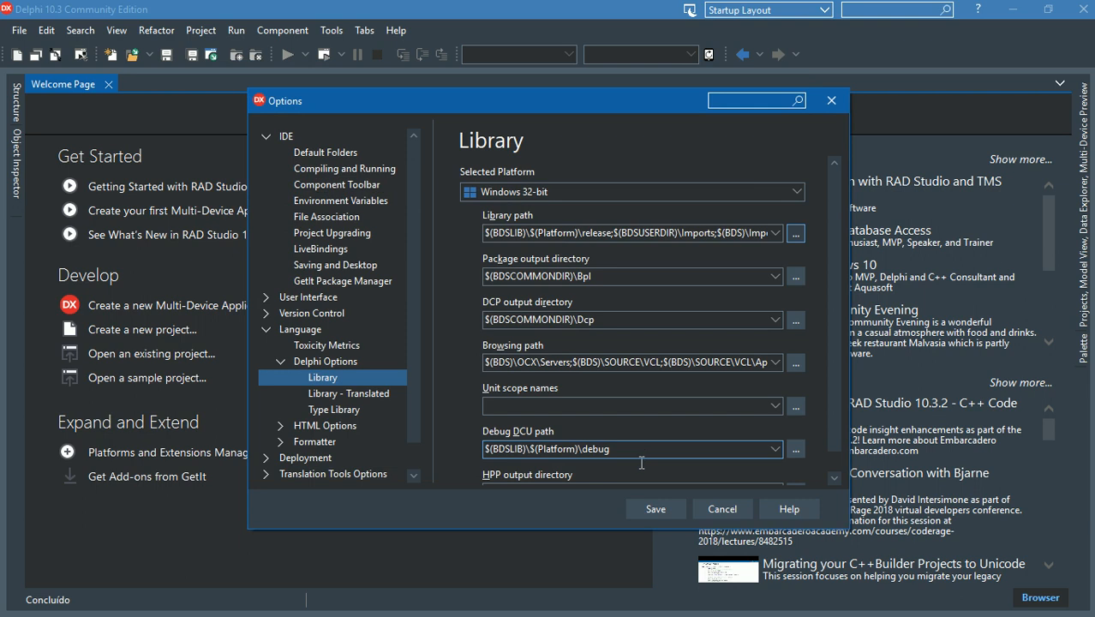
left_click(649, 510)
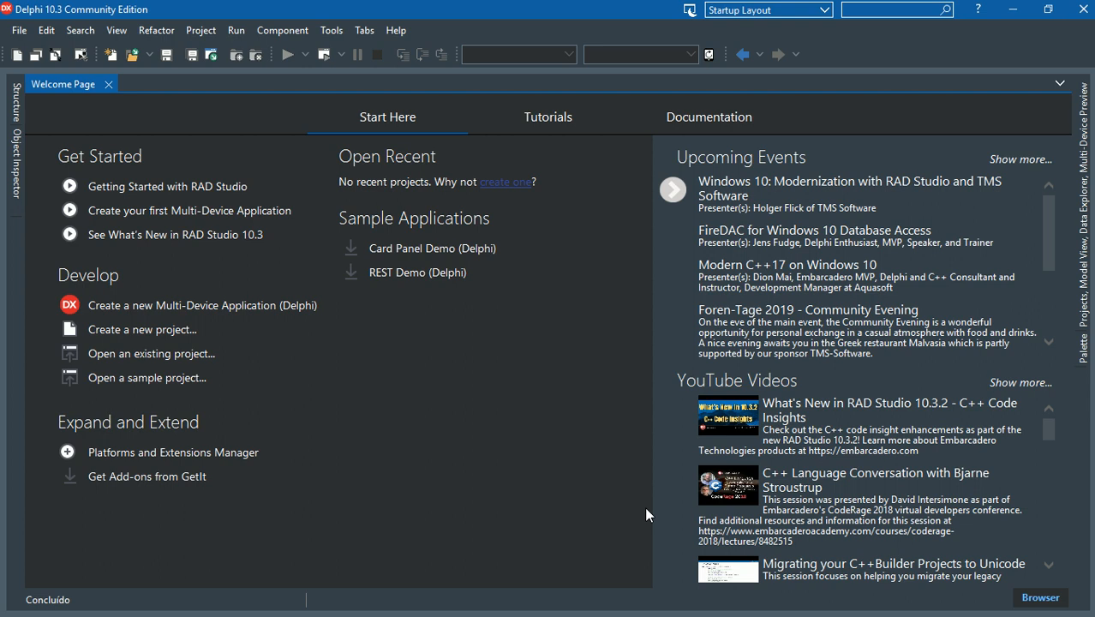
In File Explorer, collapse Source, go to the D25 folder under CORE\Packages\Delphi and copy its path
key("alt+Tab")
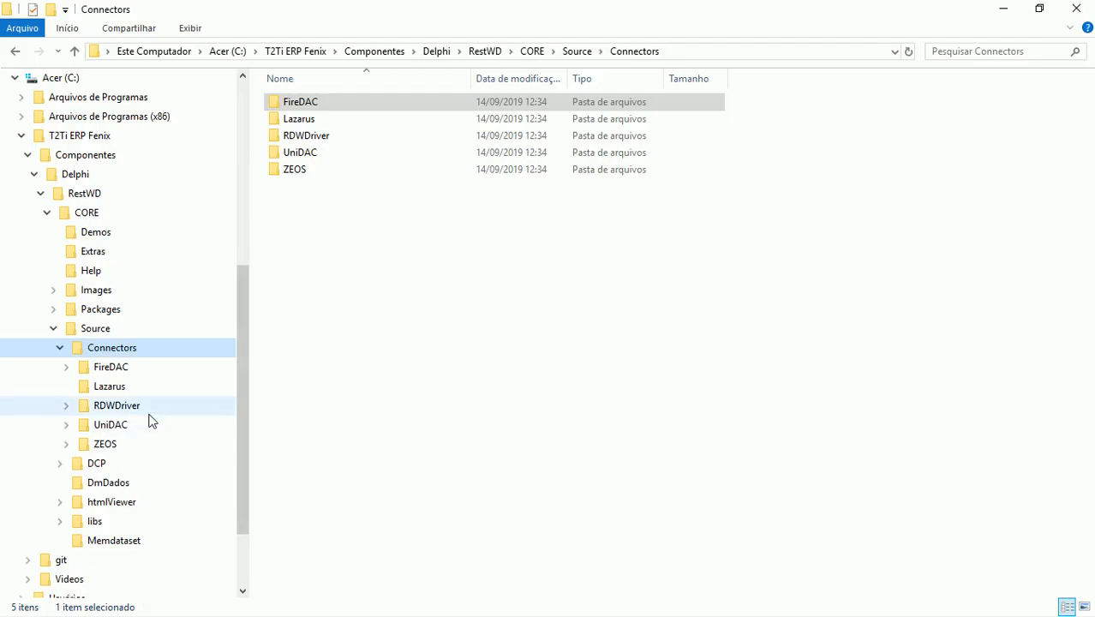
left_click(54, 328)
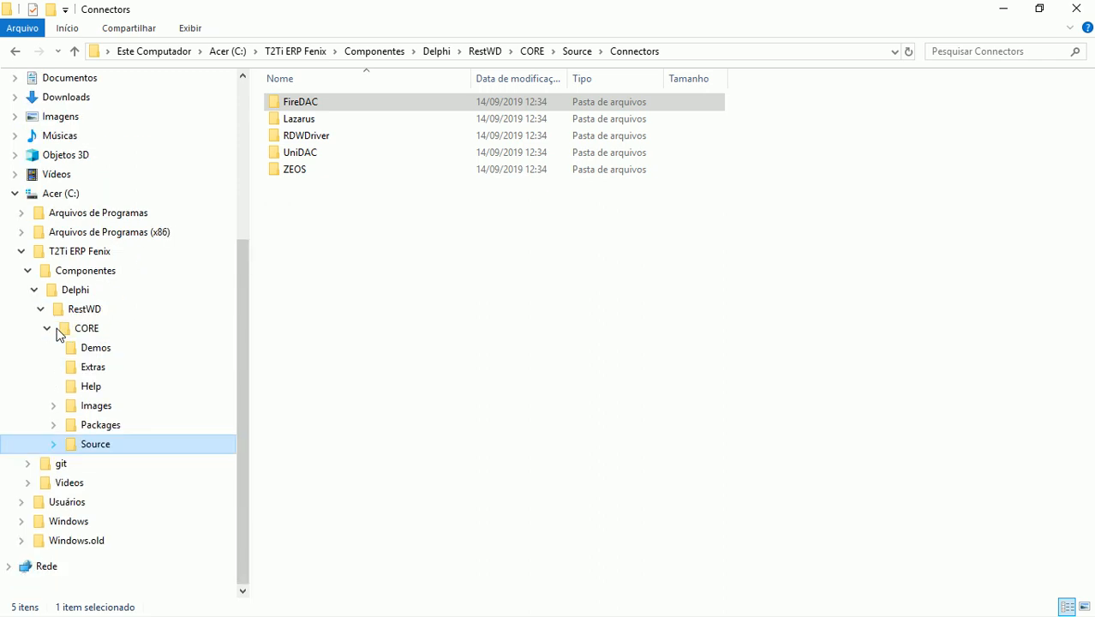
left_click(107, 428)
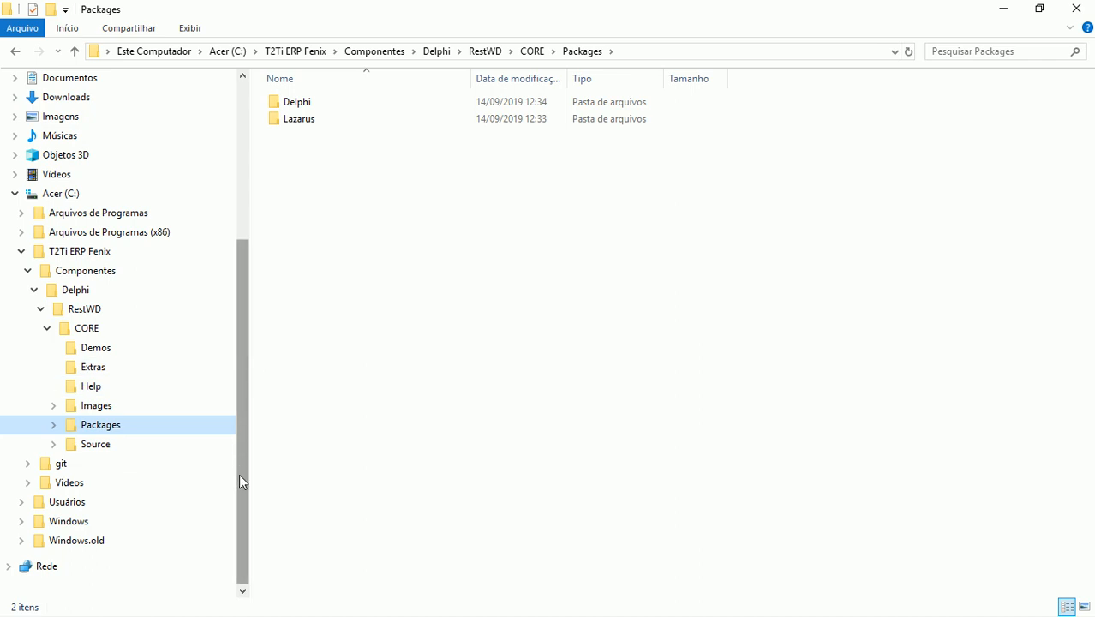
left_click(54, 426)
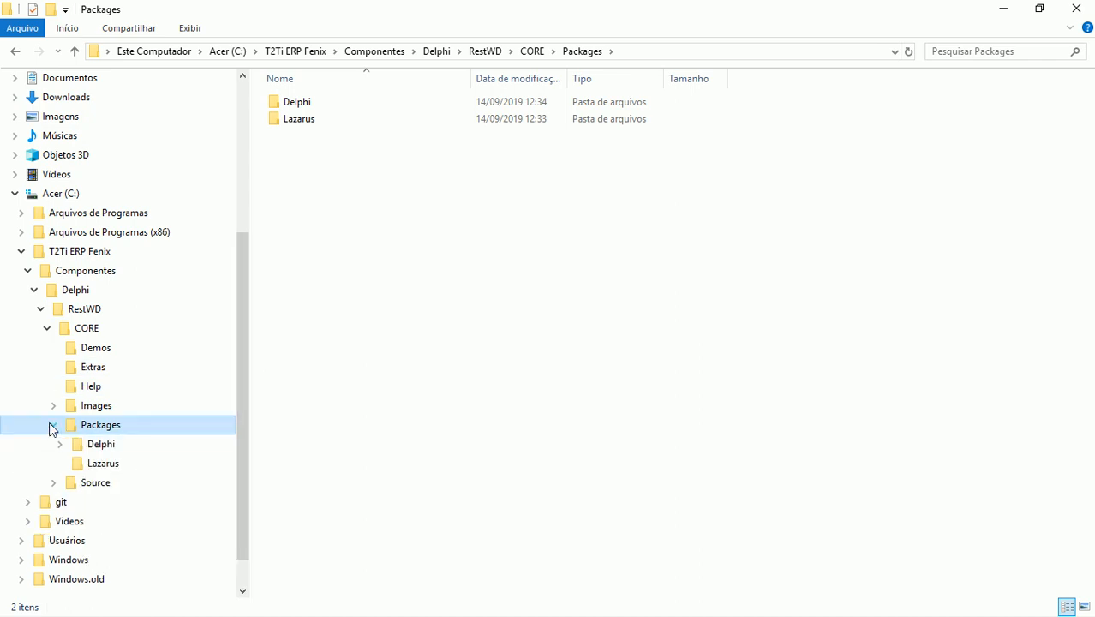
left_click(96, 447)
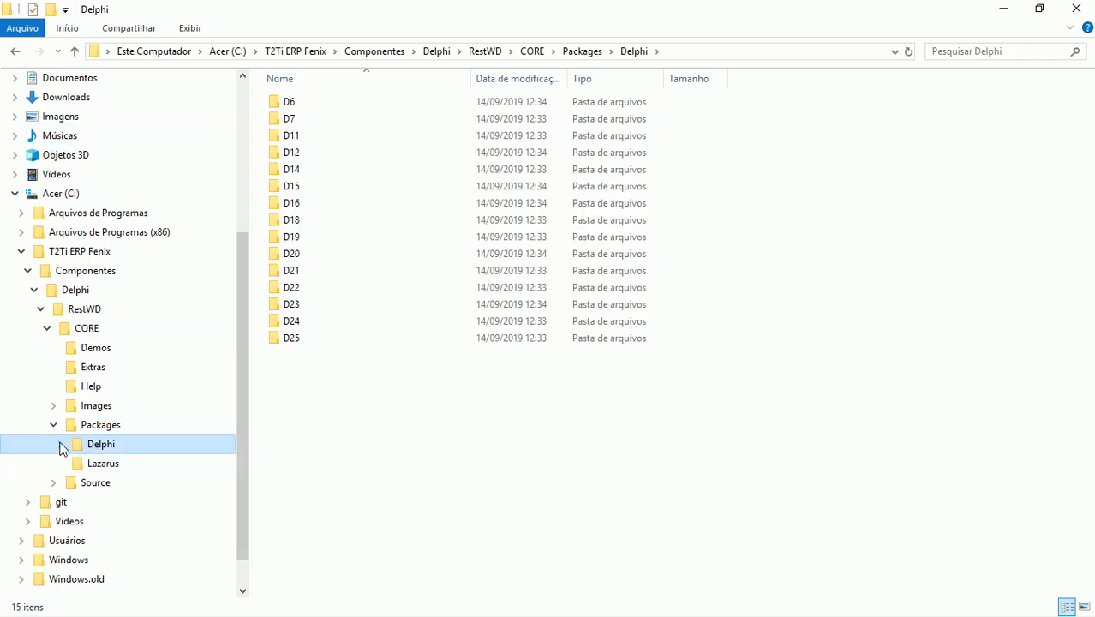
left_click(59, 445)
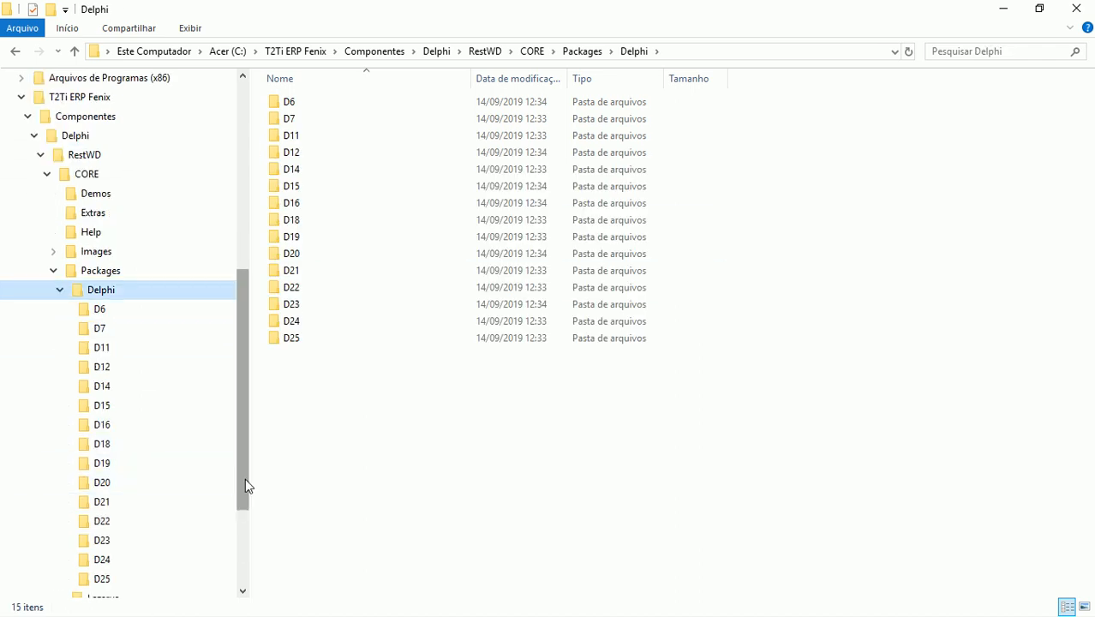
left_click_drag(245, 479, 245, 546)
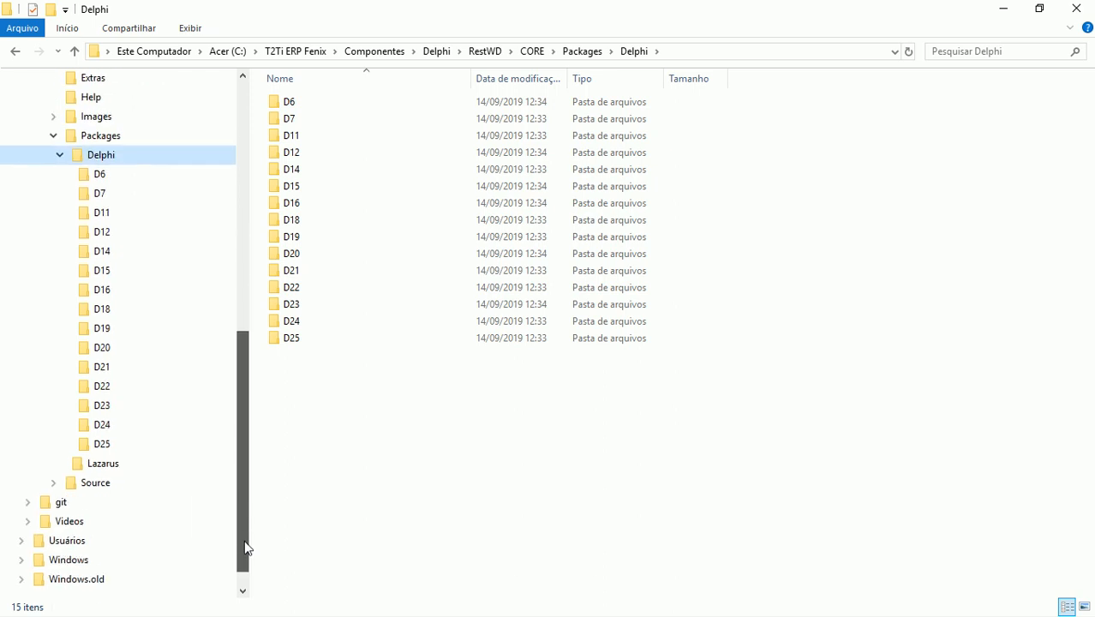
left_click(109, 445)
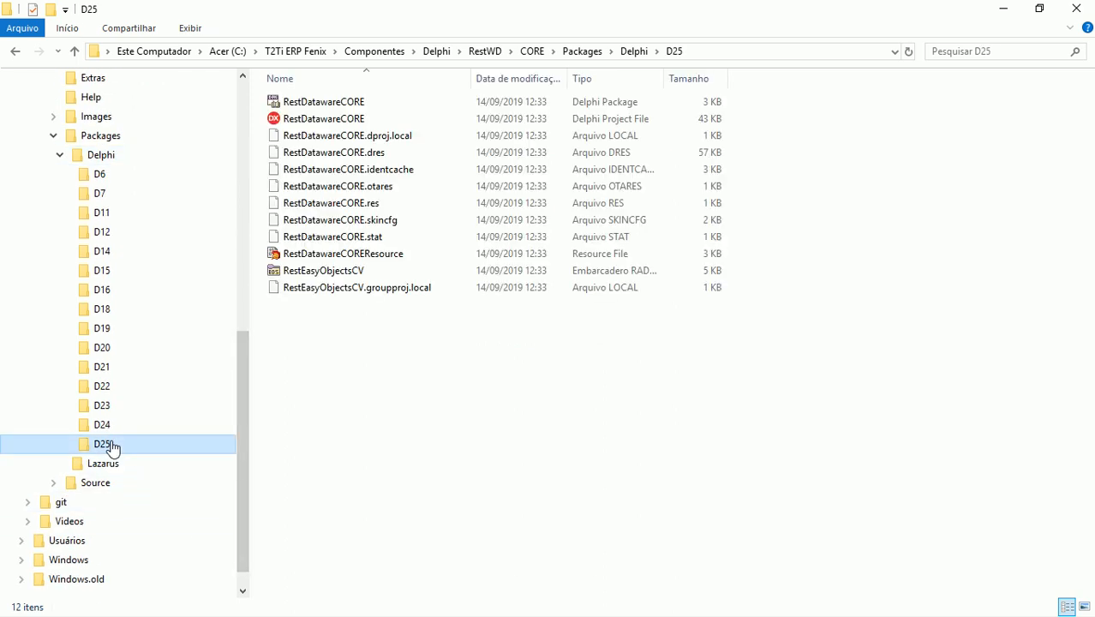
left_click(360, 273)
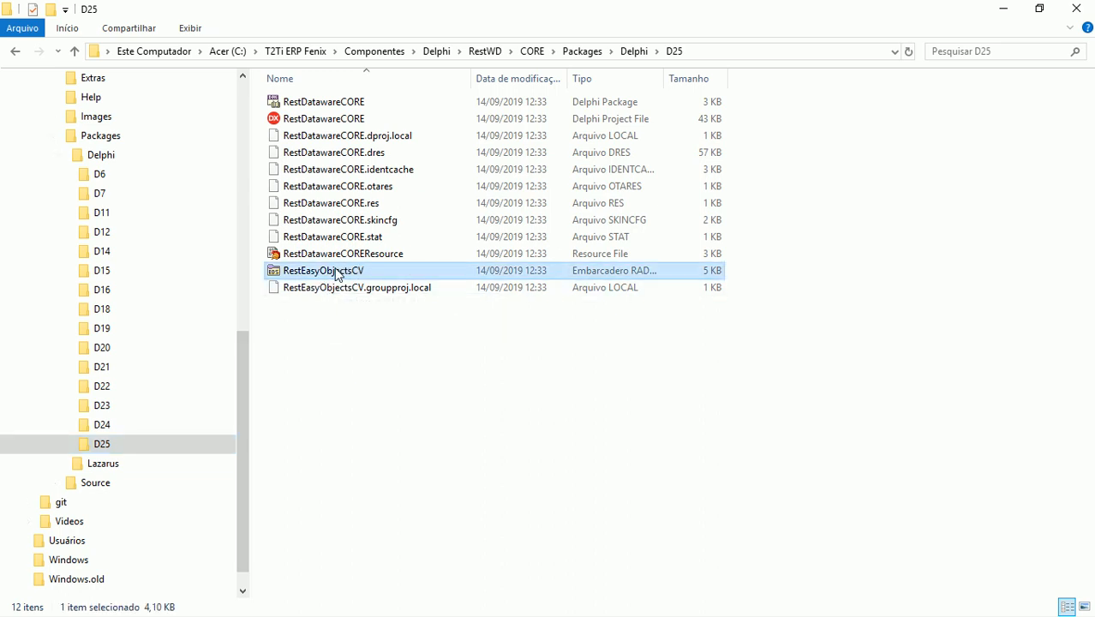
left_click(721, 51)
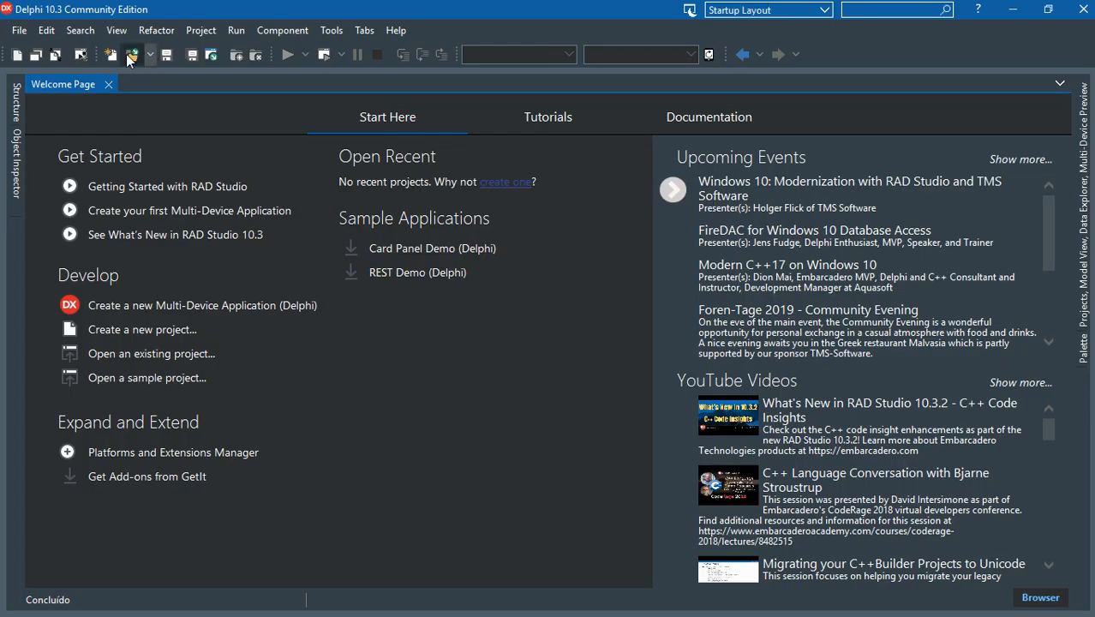
Open the RestEasyObjectsCV project group from the Packages\Delphi\D25 folder in Delphi and minimize File Explorer
left_click(128, 58)
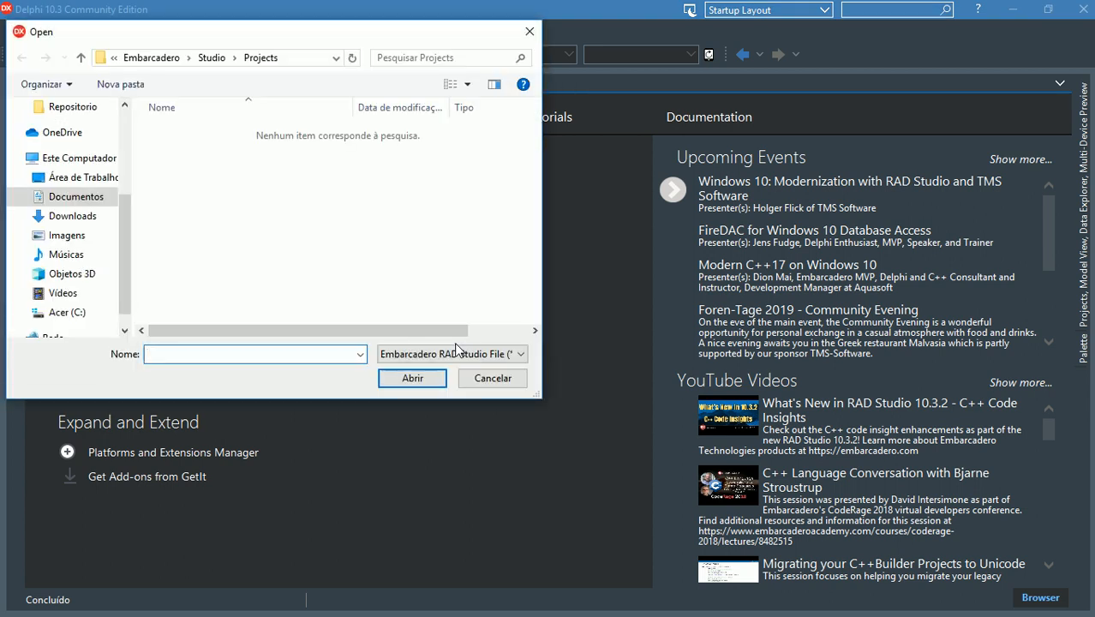
key("ctrl+v")
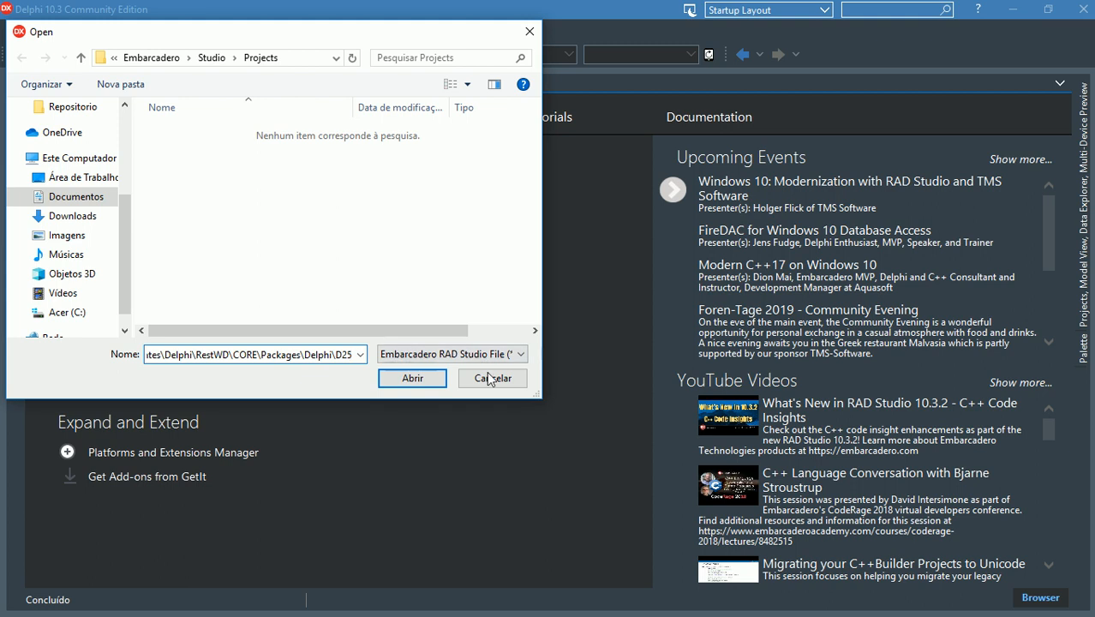
left_click_drag(538, 394, 891, 446)
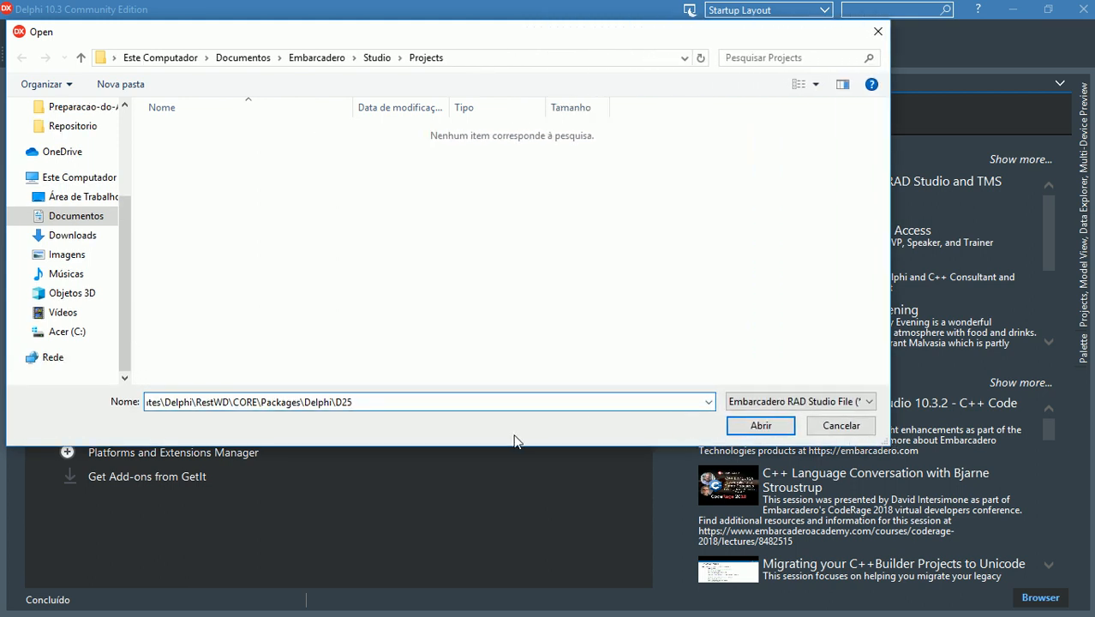
key("Home")
left_click(761, 426)
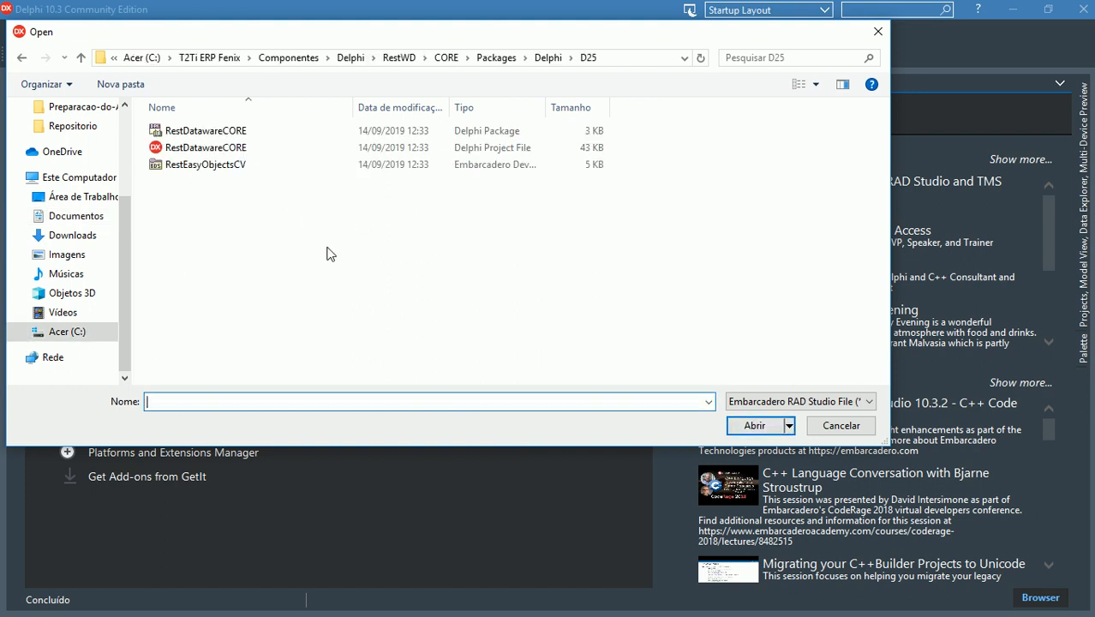
left_click(225, 169)
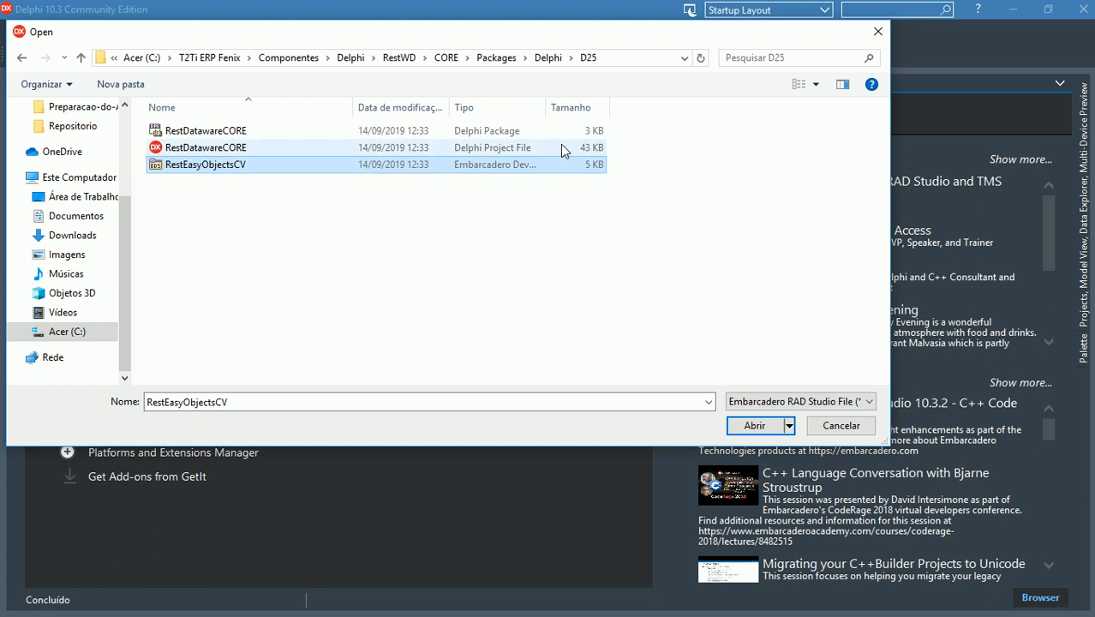
left_click_drag(546, 106, 737, 120)
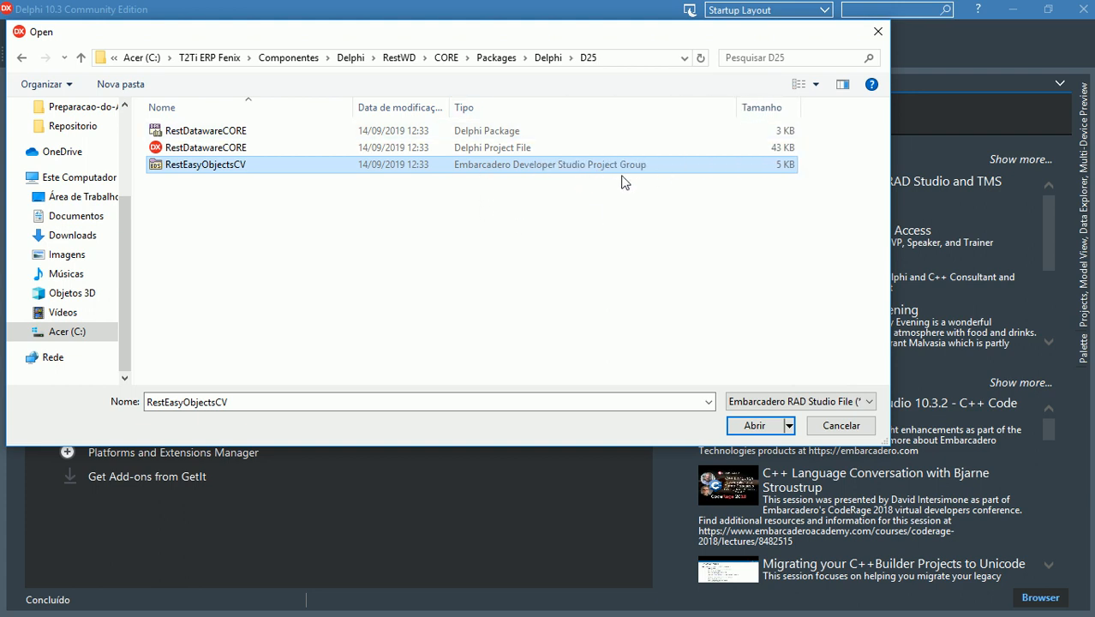
left_click(774, 430)
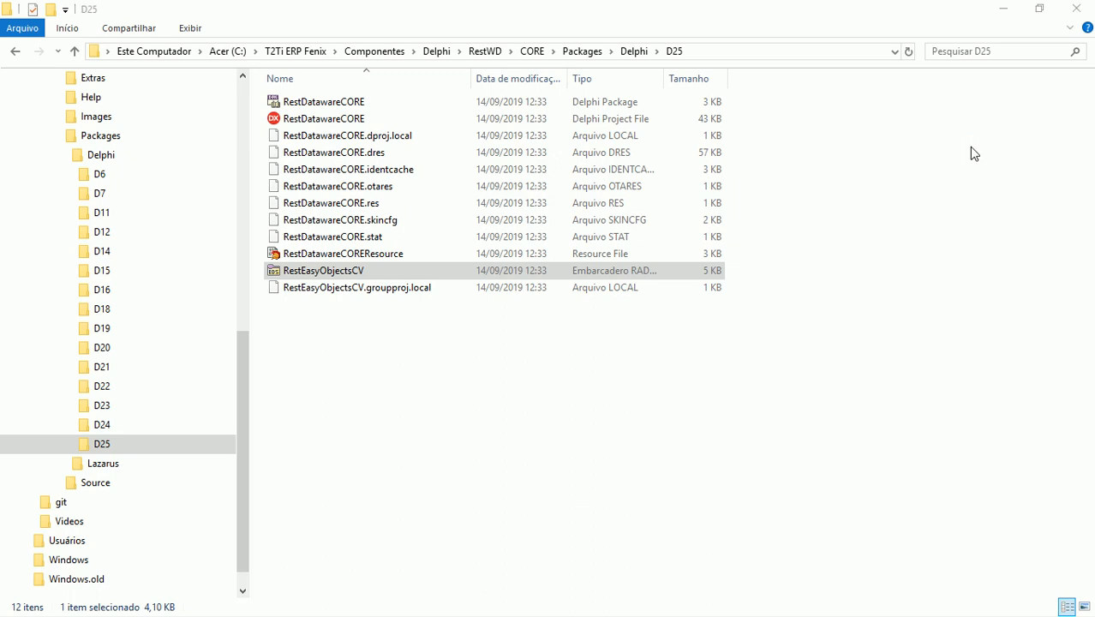
left_click(1001, 9)
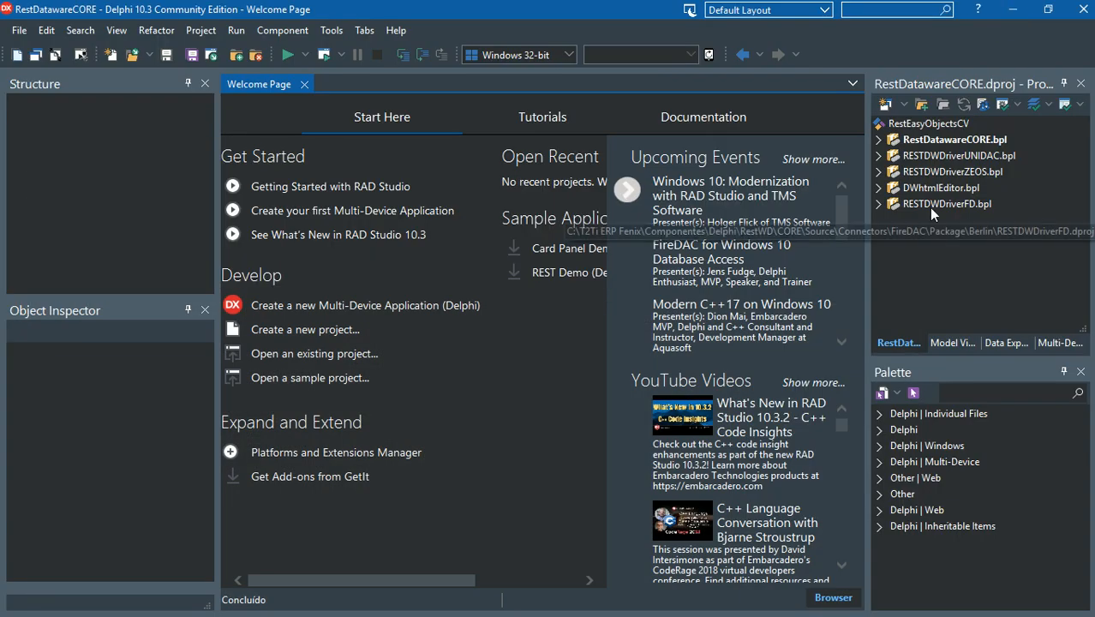
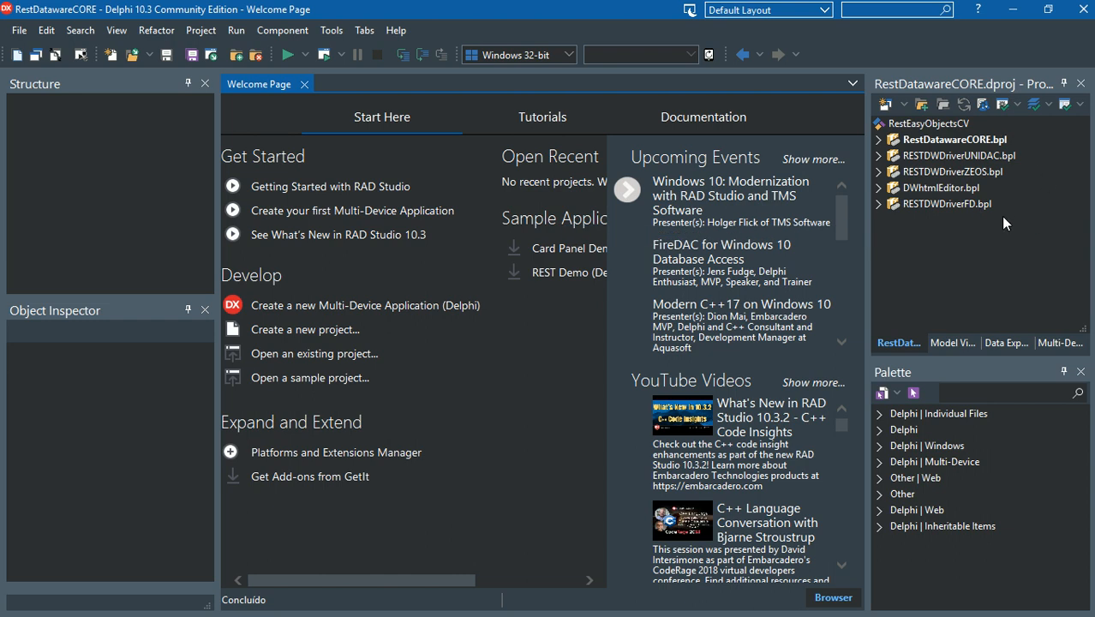
Try to build the RestDatawareCORE.bpl package and dismiss the build report
left_click(987, 139)
right_click(986, 138)
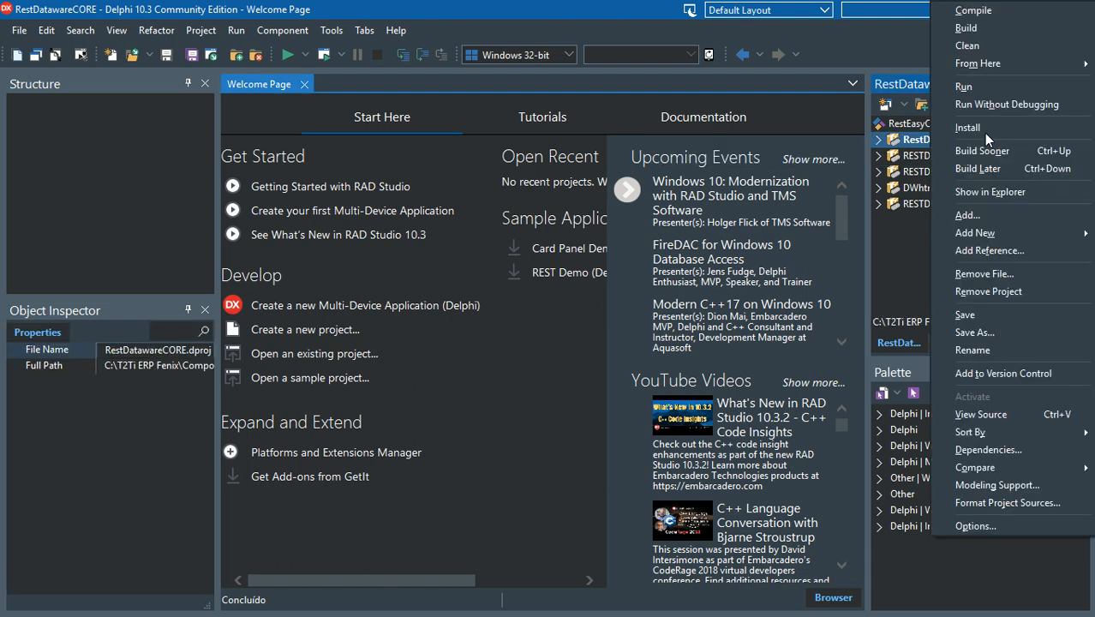
left_click(993, 26)
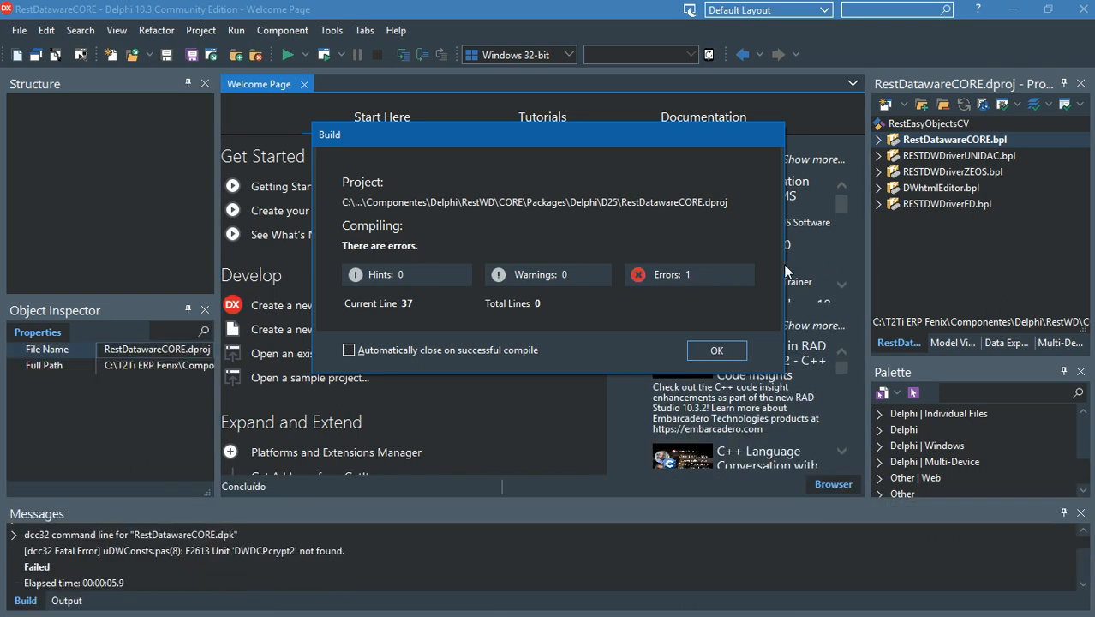
left_click(707, 352)
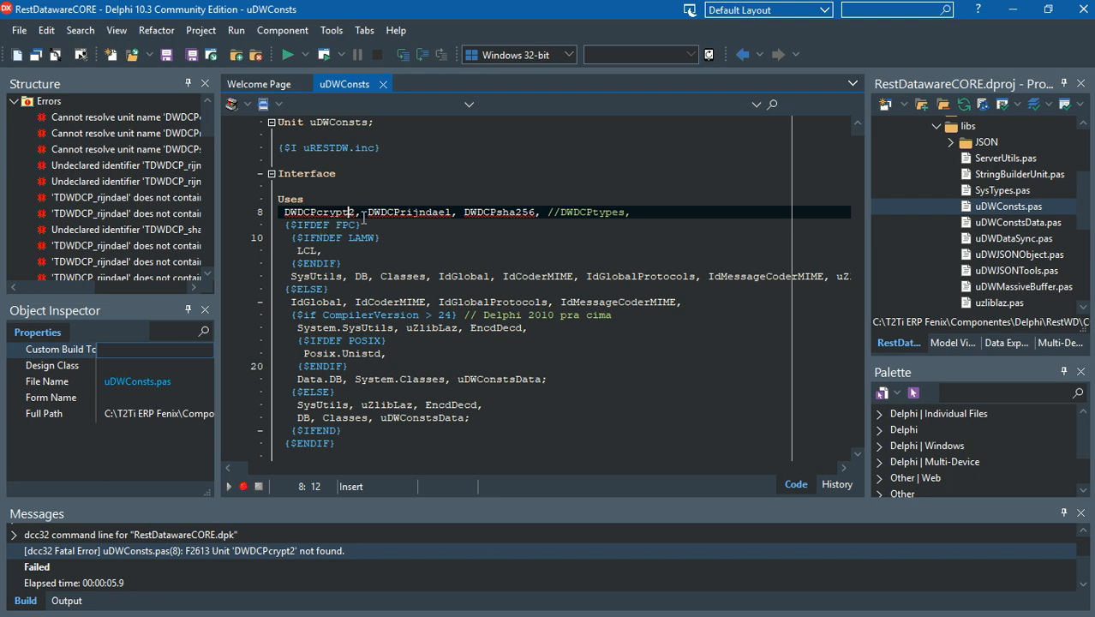
Switch to File Explorer, go to the DCP folder under CORE\Source and copy its path
key("alt+Tab")
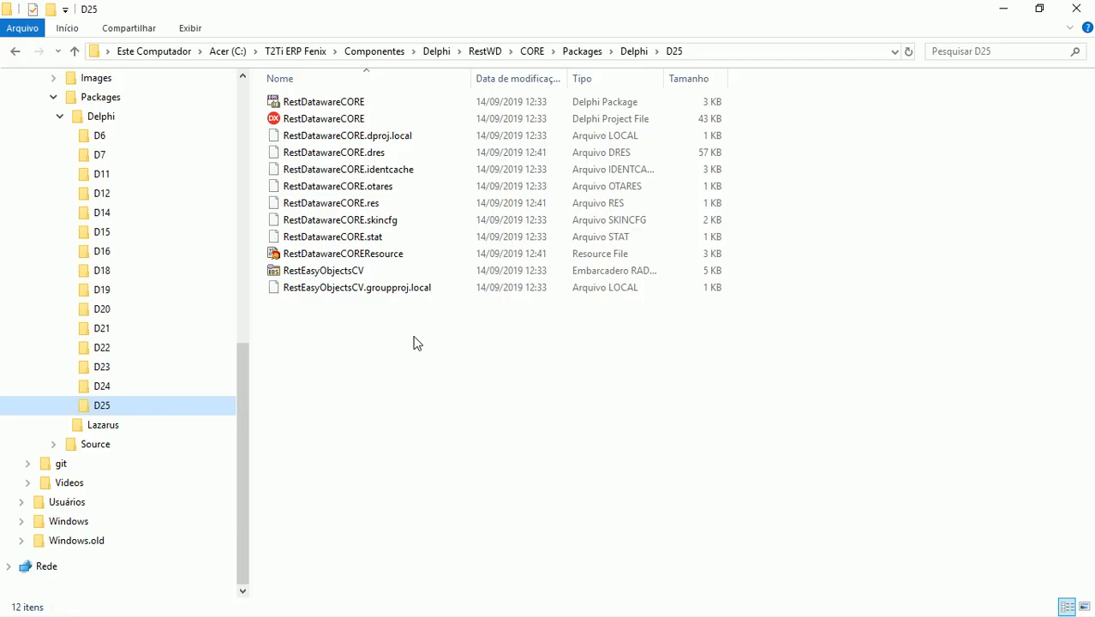
left_click(117, 439)
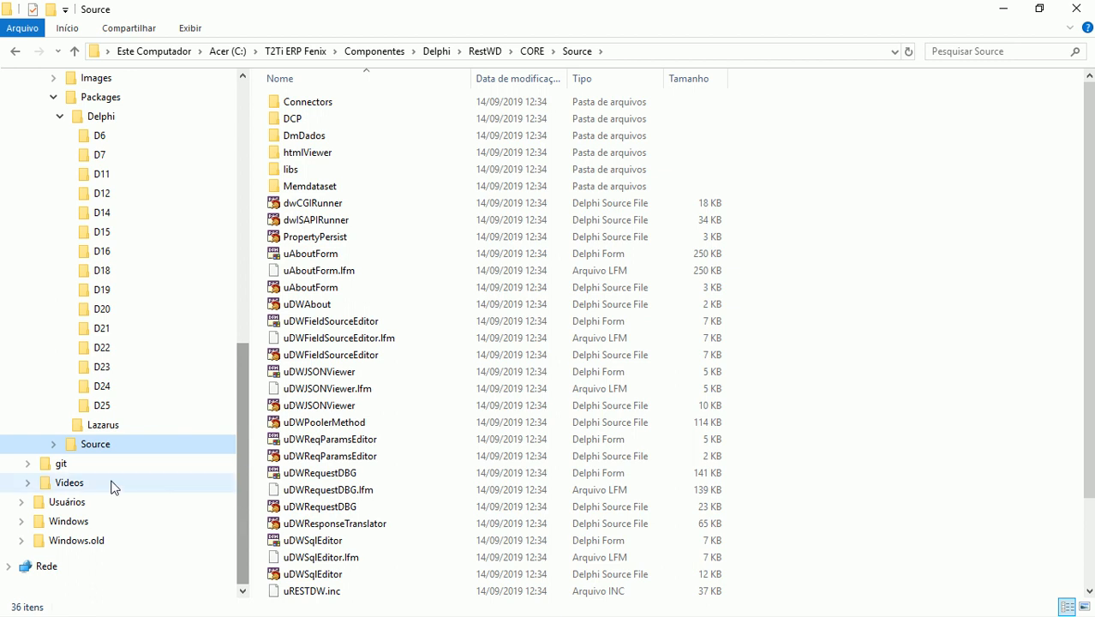
left_click(53, 444)
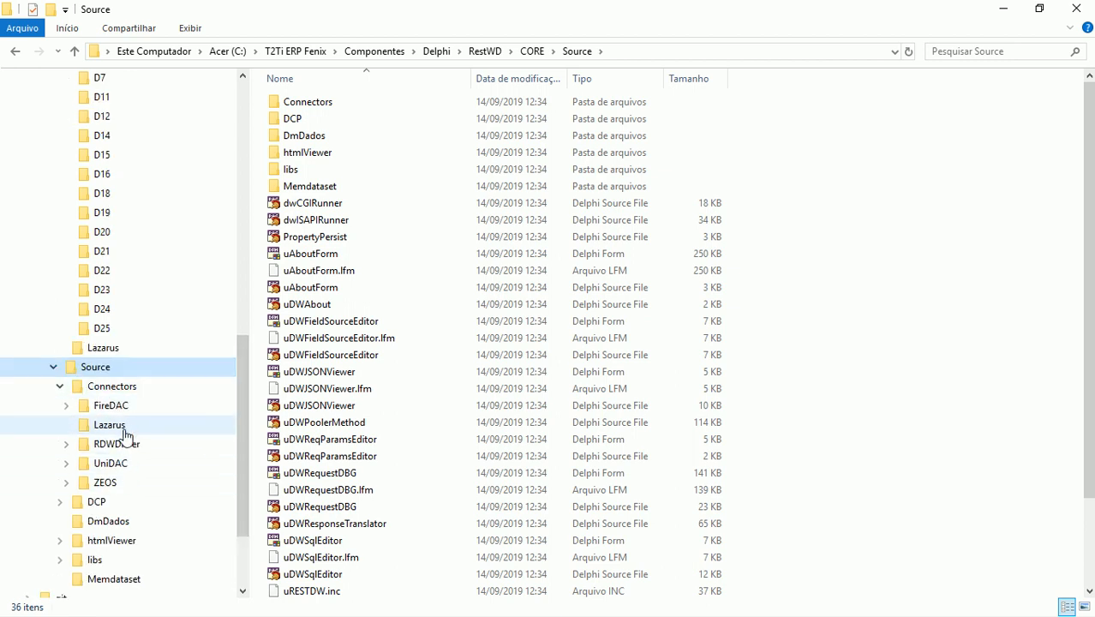
left_click(60, 388)
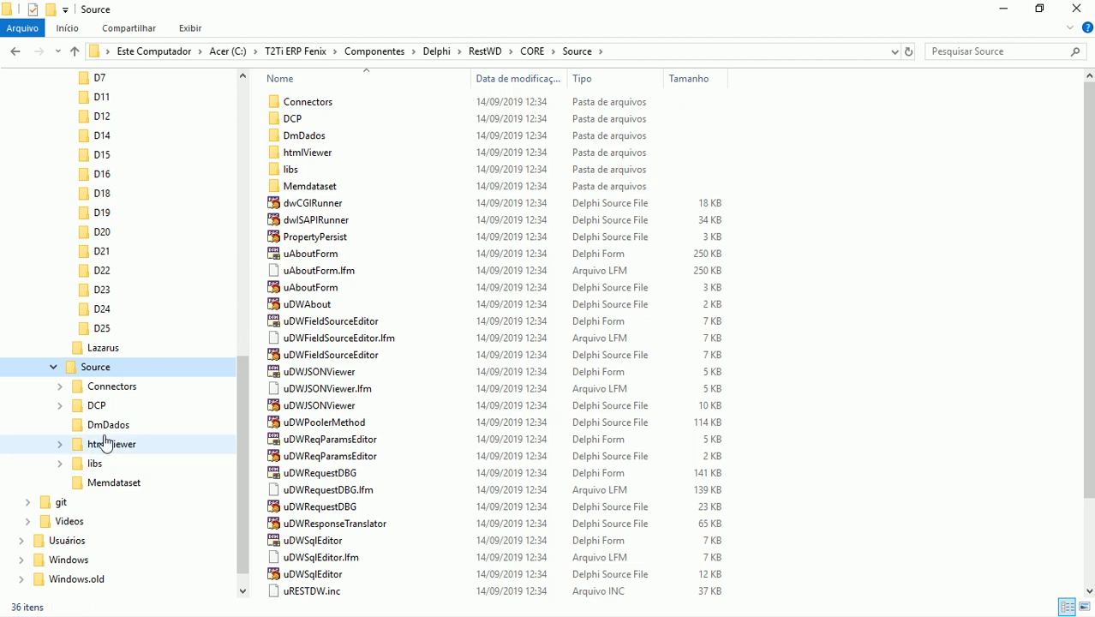
left_click(99, 406)
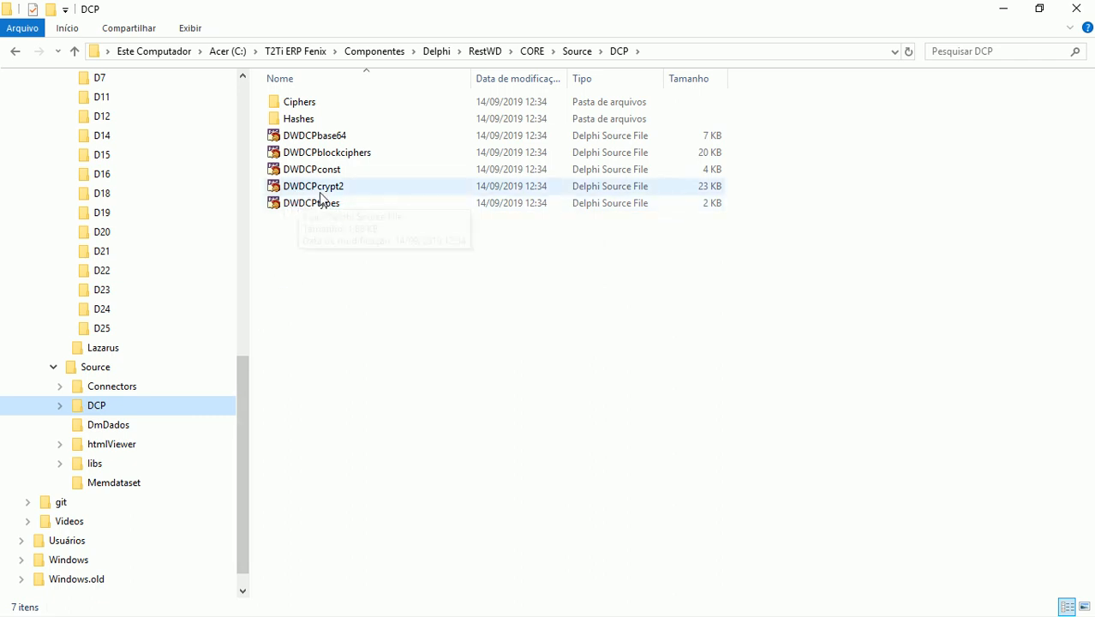
left_click(668, 51)
key("ctrl+c")
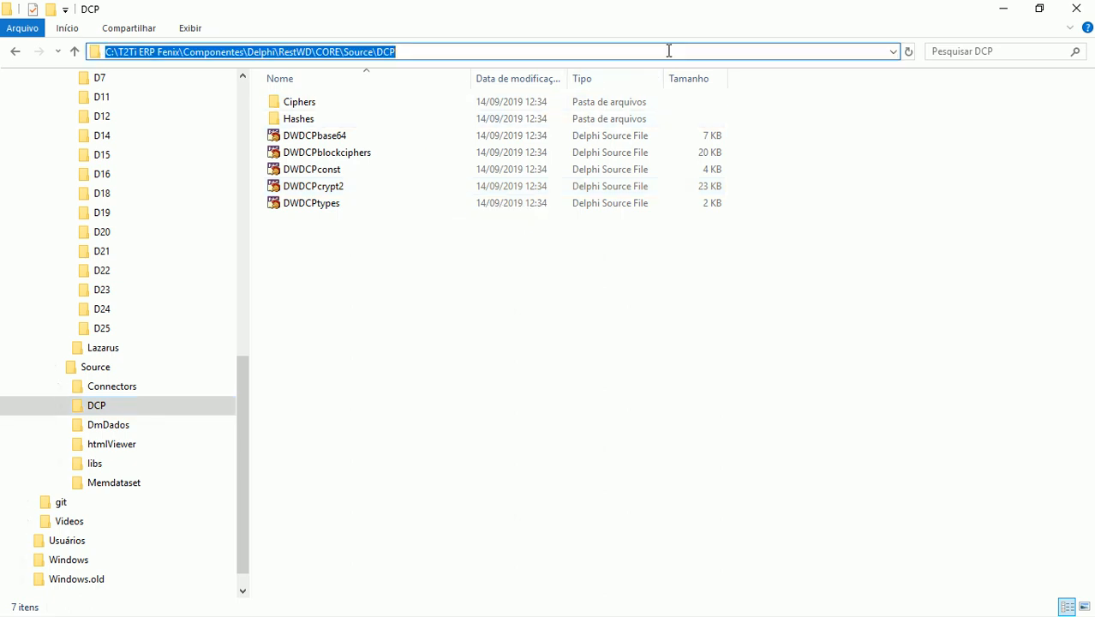
Back in Delphi, add the copied CORE\Source\DCP folder to the Windows 32-bit Library path and save the options
key("alt+Tab")
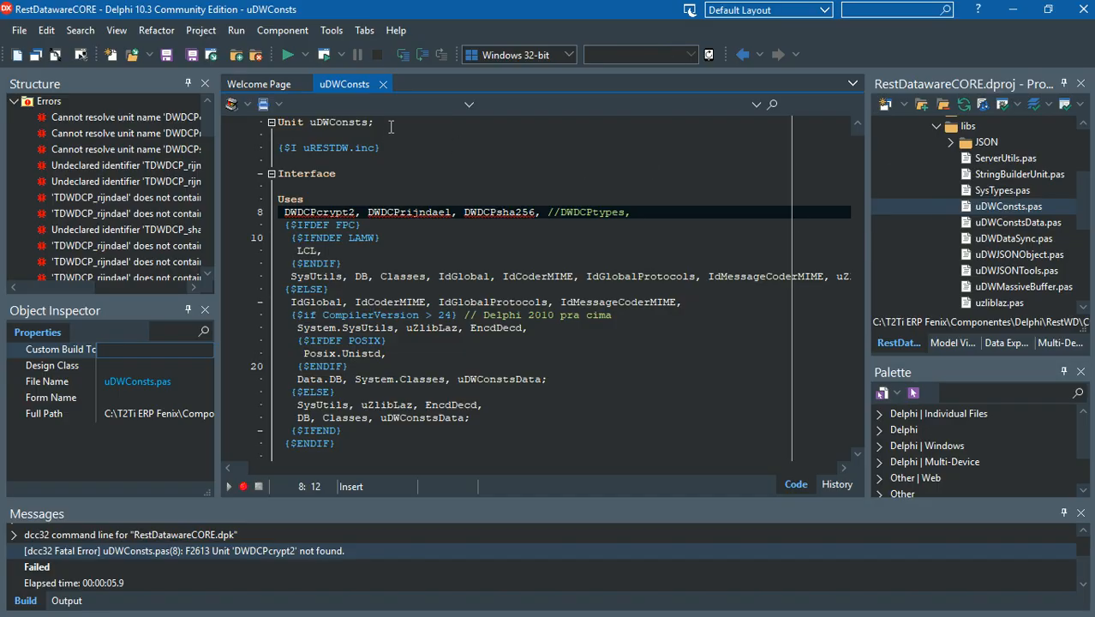
left_click(324, 34)
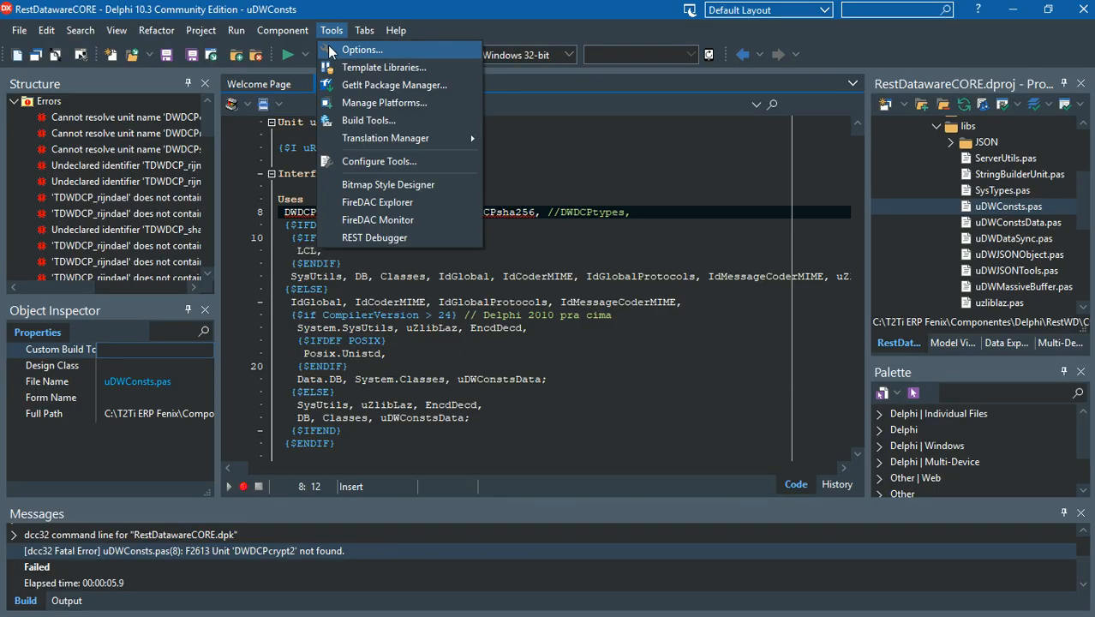
left_click(329, 49)
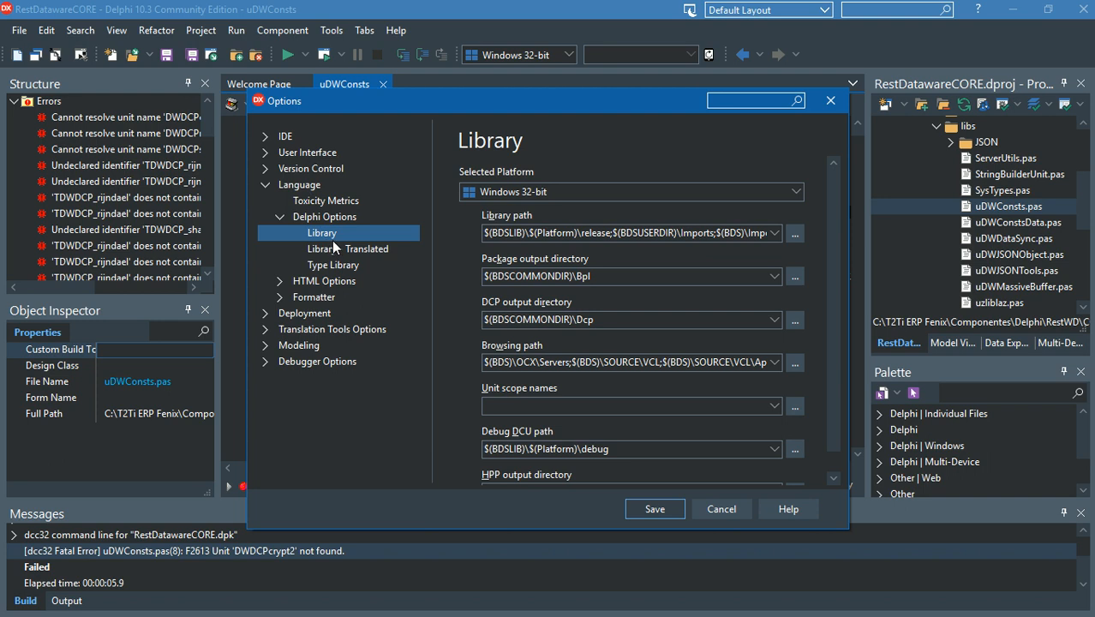
left_click(795, 233)
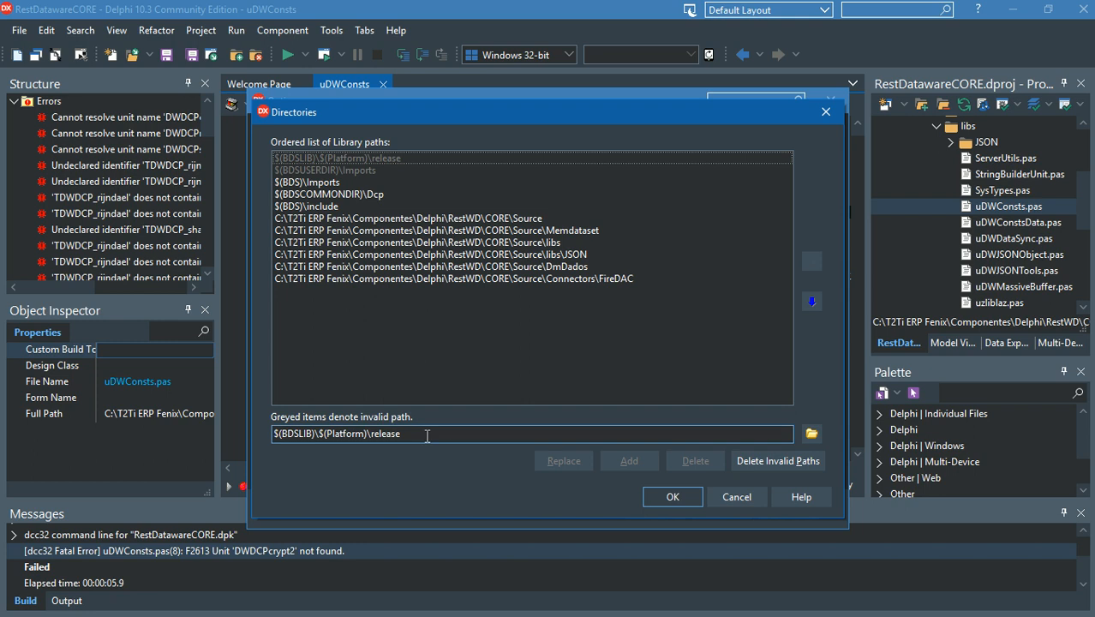
left_click_drag(427, 436, 210, 419)
key("ctrl+v")
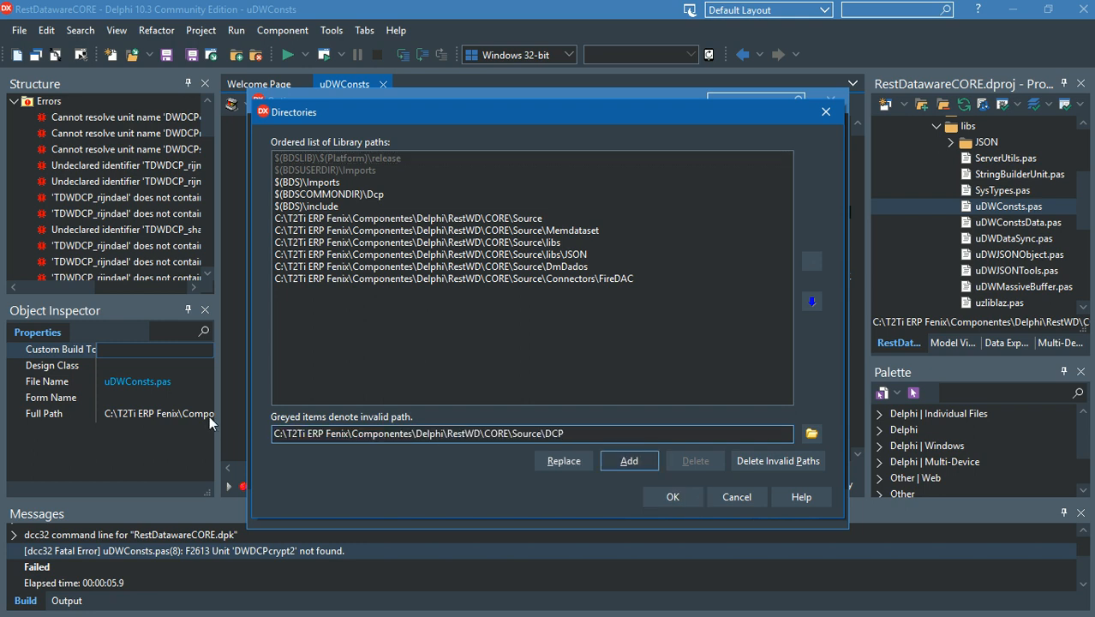
left_click(623, 464)
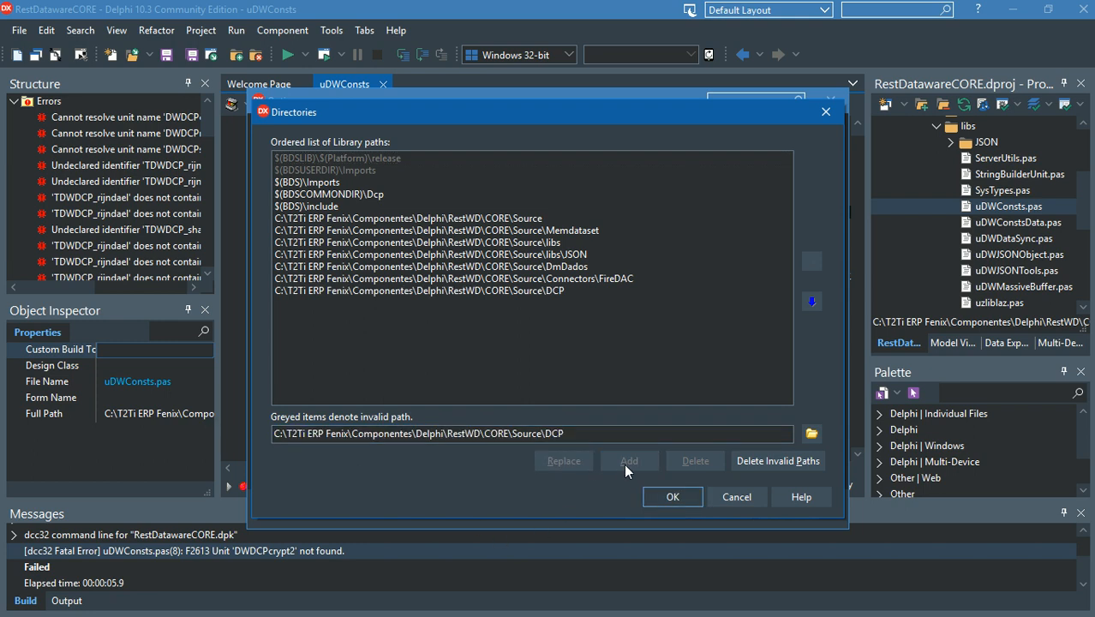
left_click(671, 497)
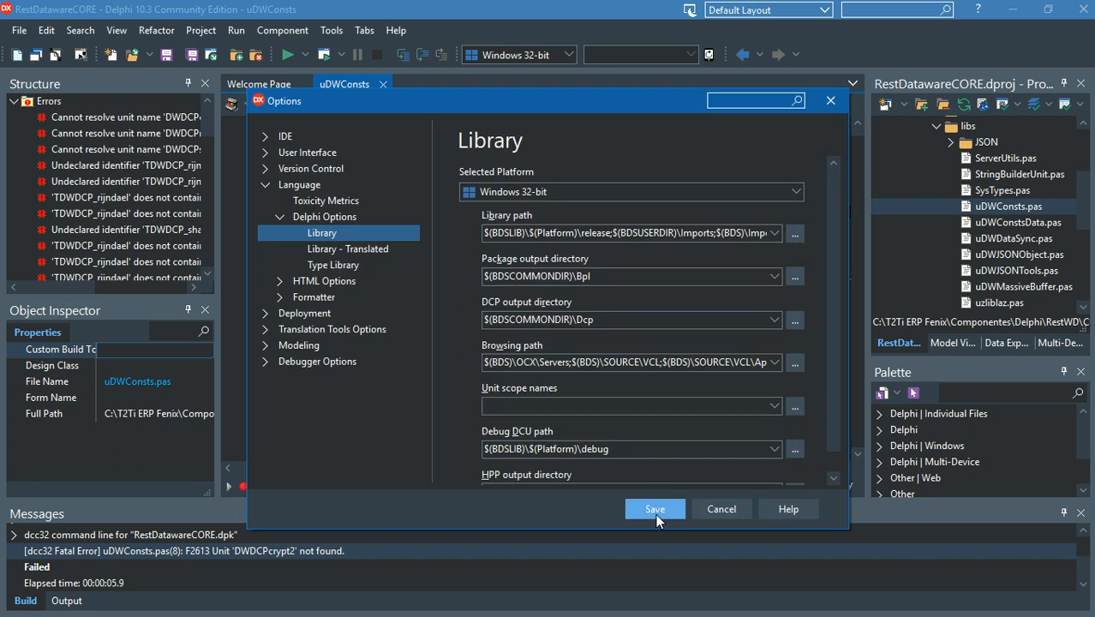
left_click(655, 509)
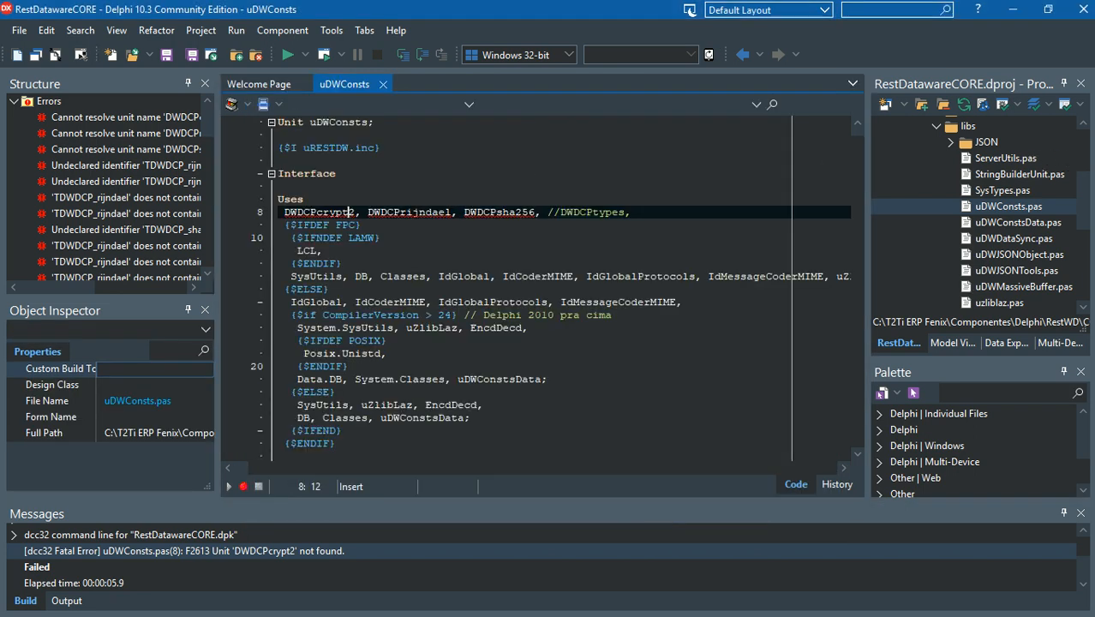
Collapse the RestDatawareCORE.bpl project tree, try building the package again and dismiss the build report
left_click(1082, 145)
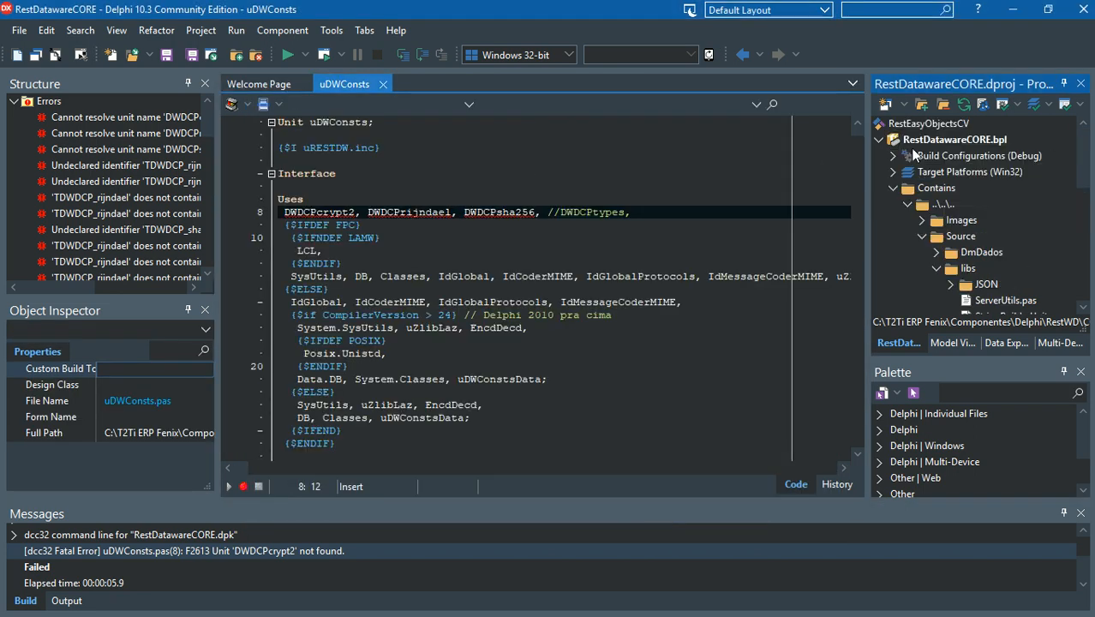
left_click(878, 139)
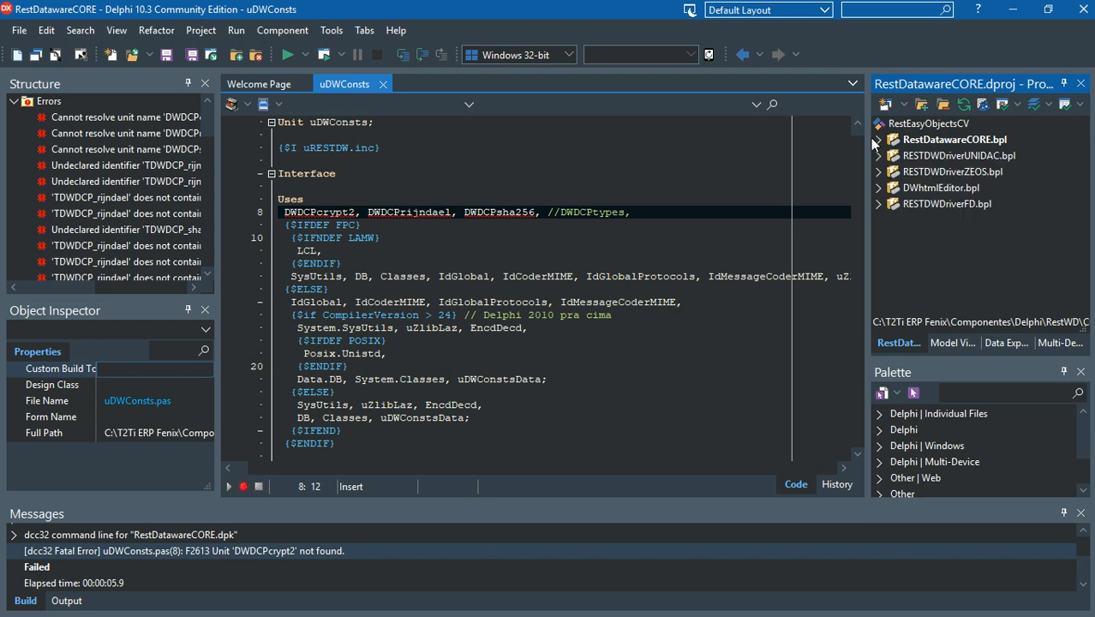
right_click(951, 140)
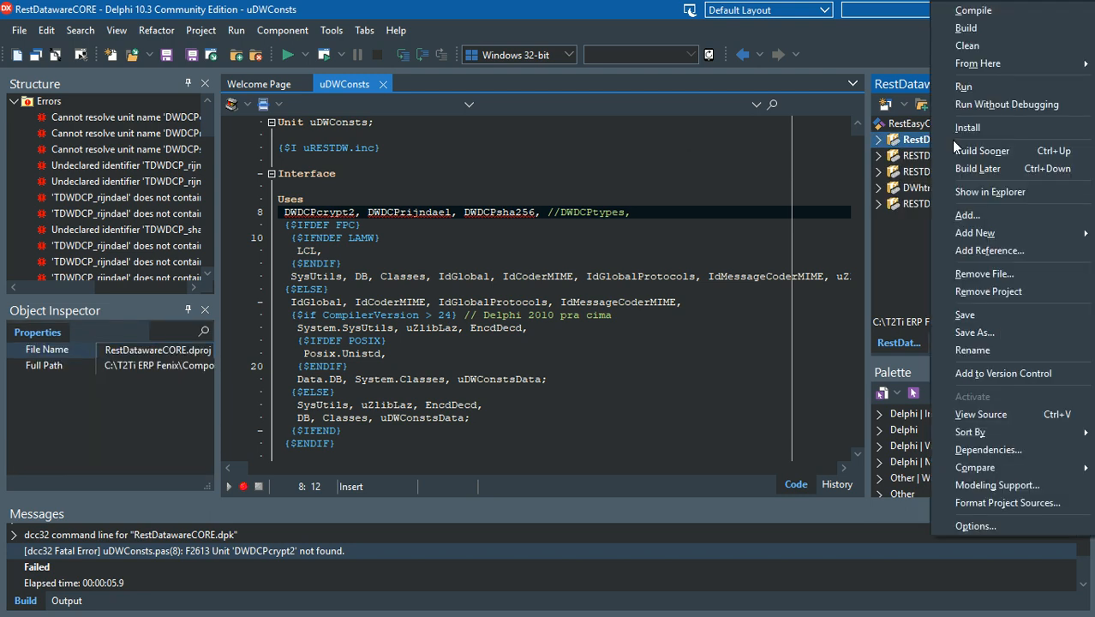
left_click(986, 28)
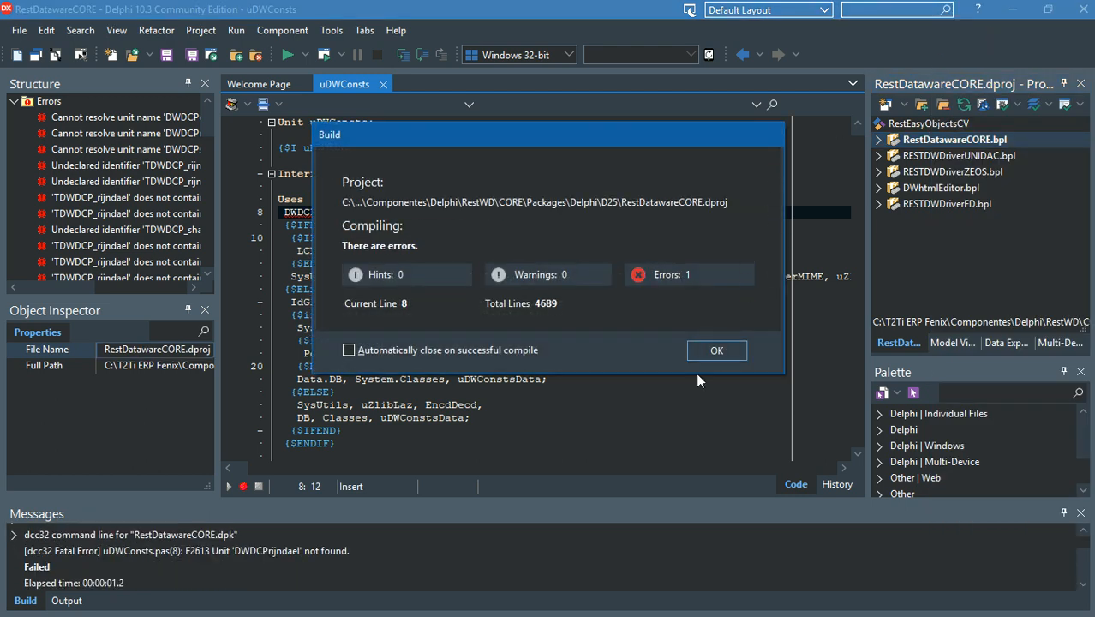
left_click(714, 350)
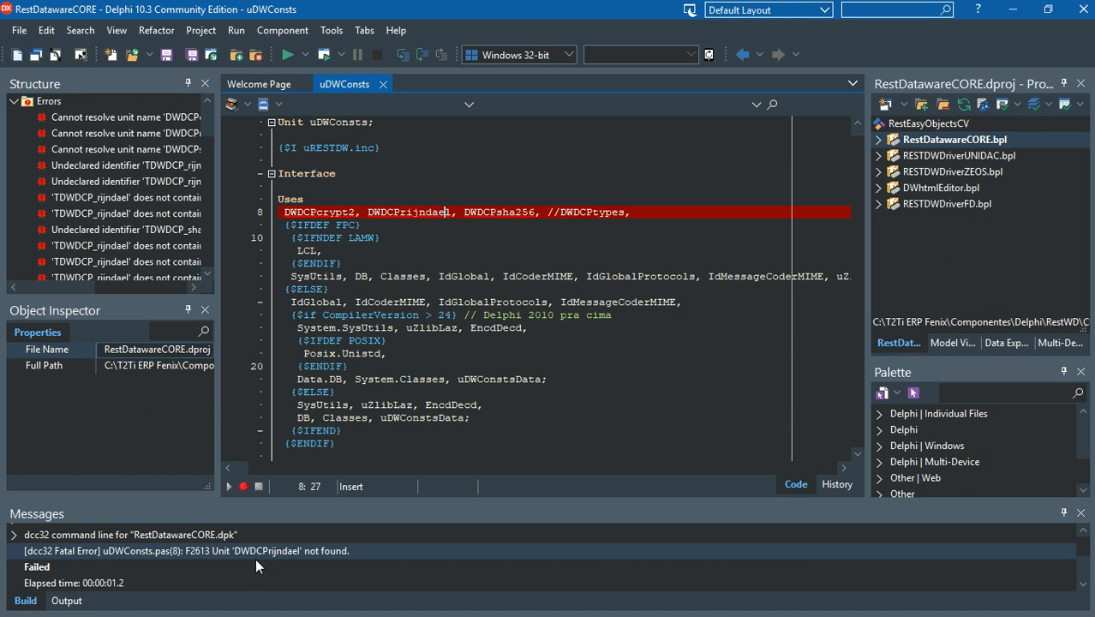
In File Explorer, check the Ciphers and Hashes subfolders of DCP and copy the path of Ciphers
key("alt+Tab")
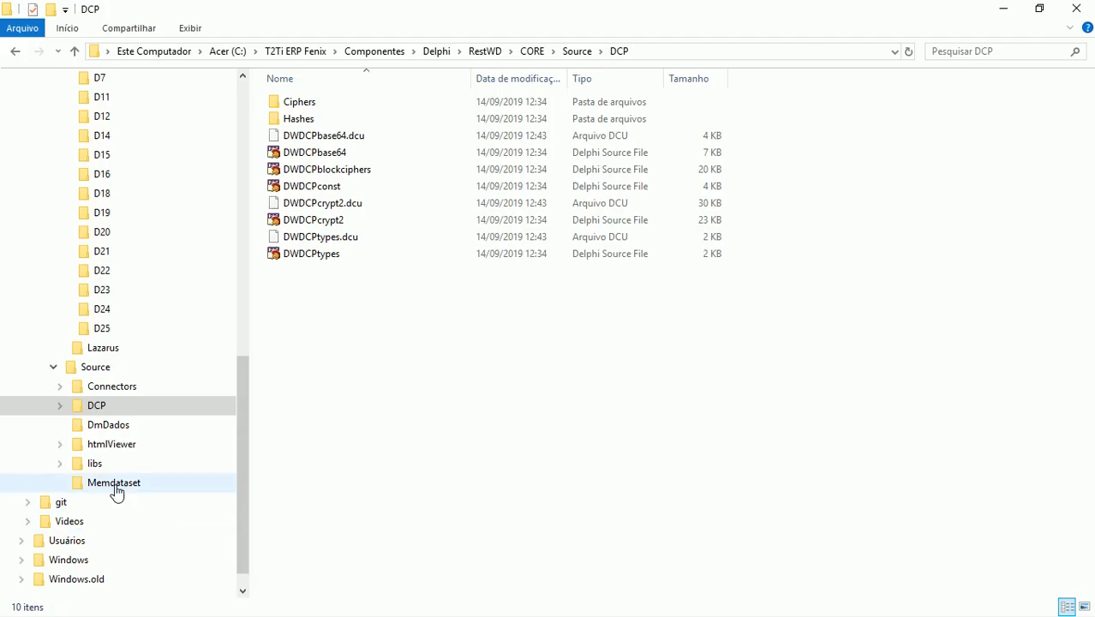
left_click(60, 406)
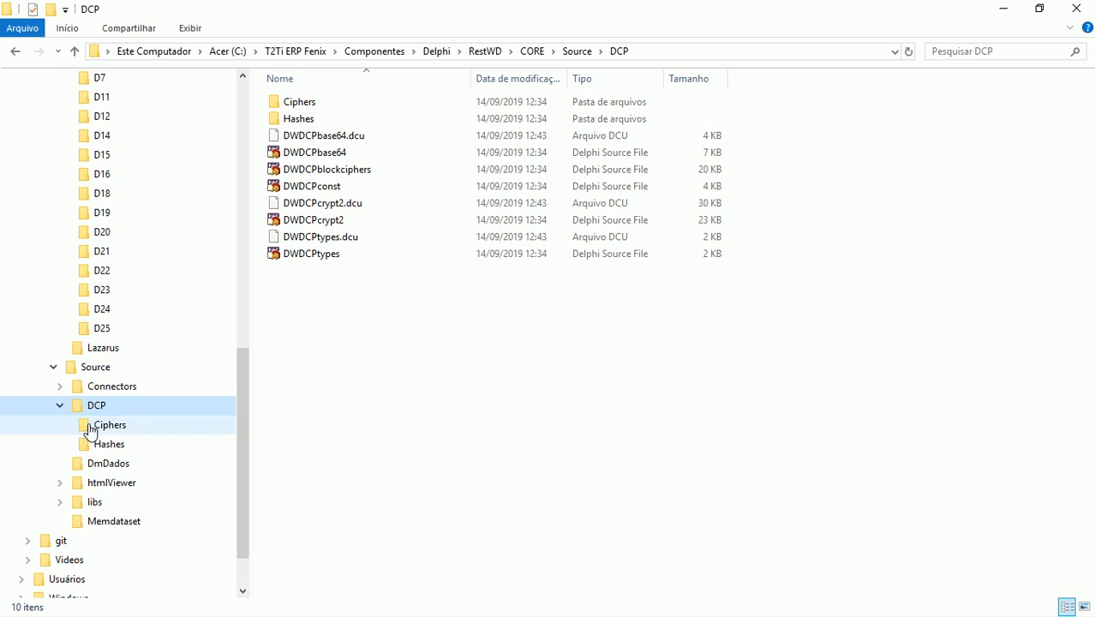
left_click(90, 428)
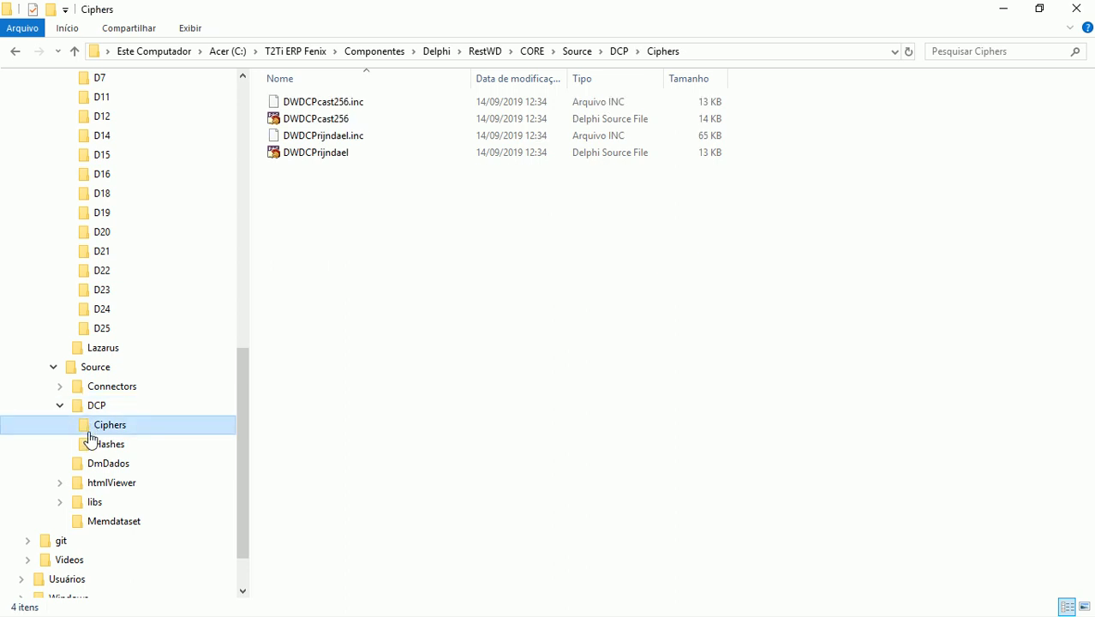
left_click(90, 448)
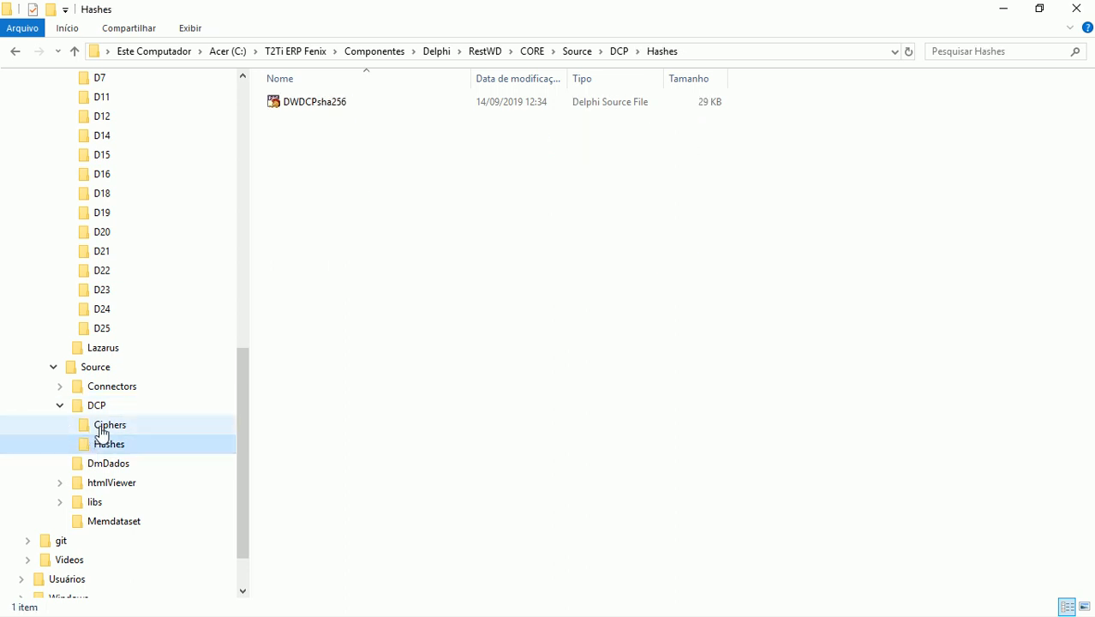
left_click(98, 428)
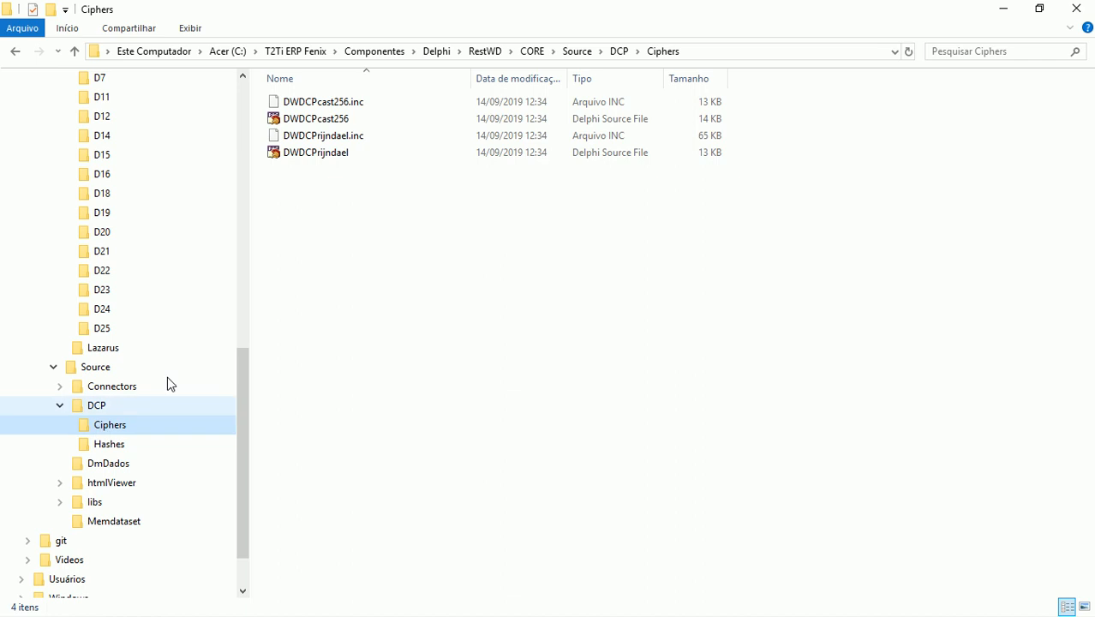
left_click(694, 51)
key("ctrl+c")
Return to Delphi and add the CORE\Source\DCP\Ciphers folder to the ordered list of Library paths
key("alt+Tab")
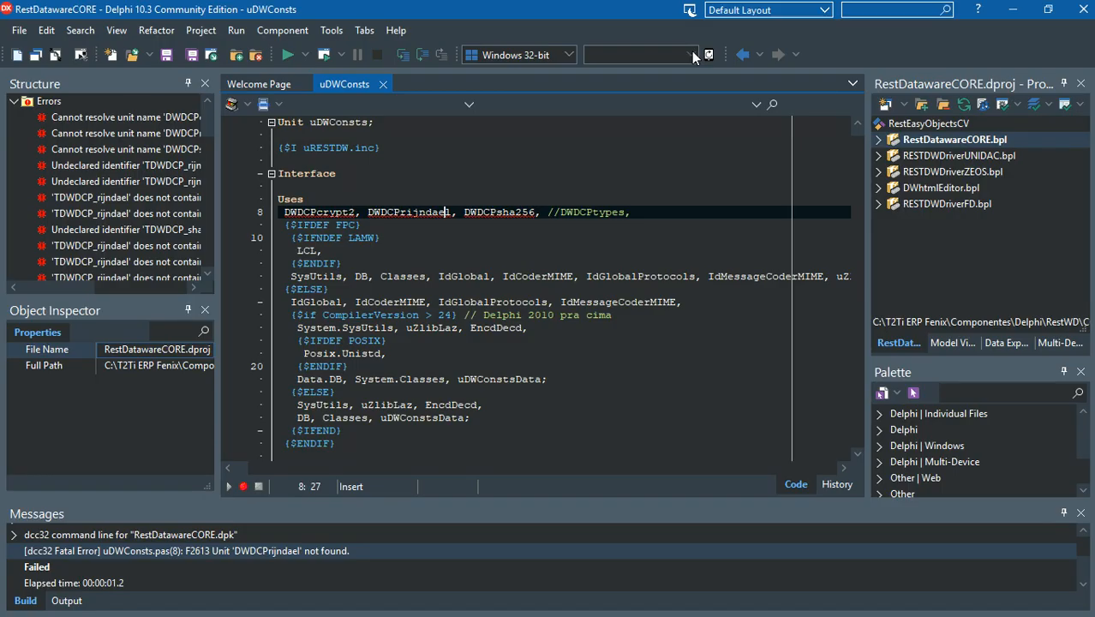
left_click(334, 32)
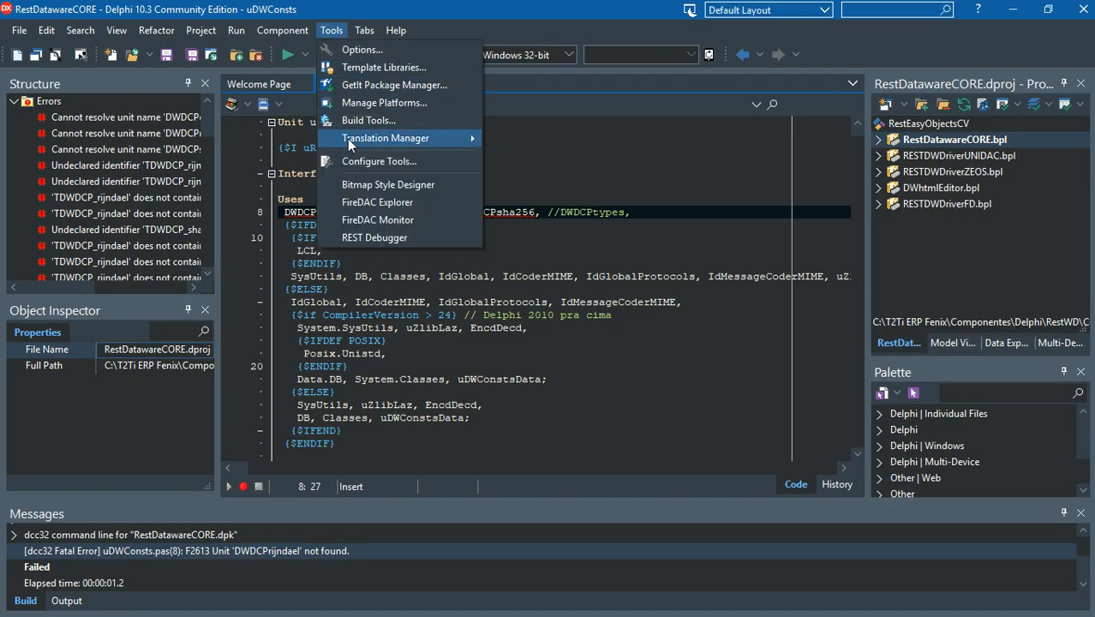
left_click(346, 51)
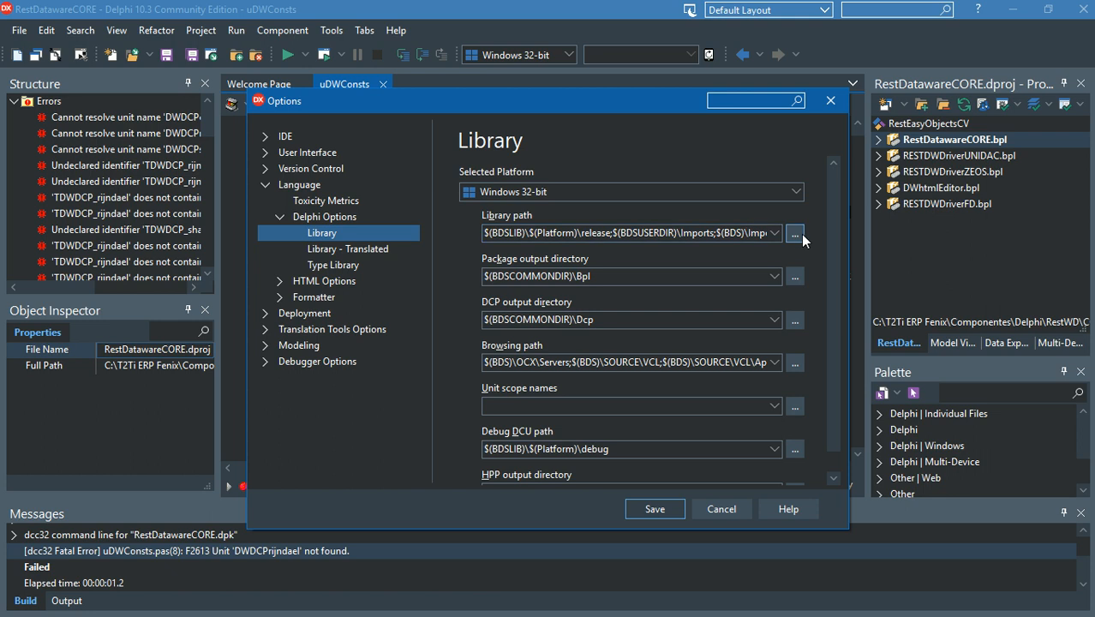
left_click(801, 234)
left_click(559, 433)
double_click(559, 433)
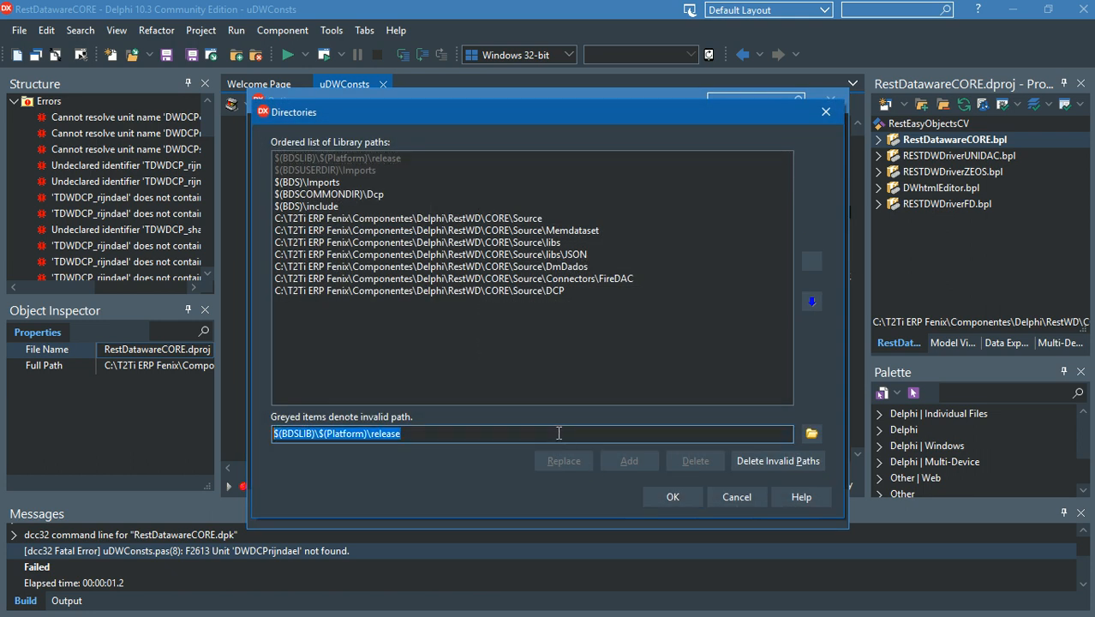
key("ctrl+v")
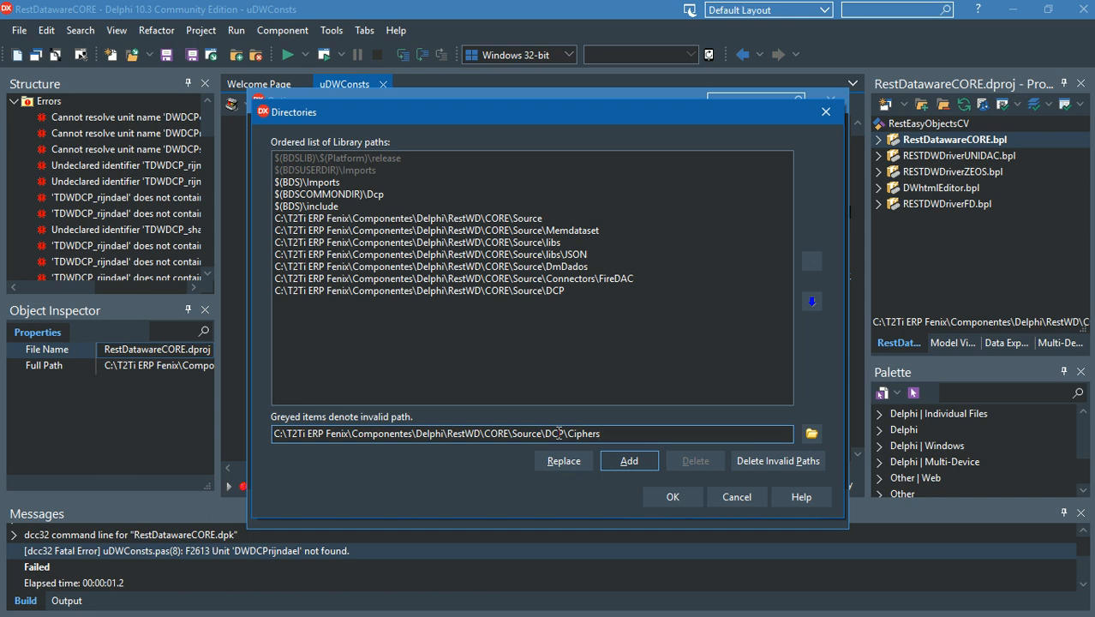
left_click(616, 454)
Switch to File Explorer, open the Hashes folder under CORE\Source\DCP and copy its path
key("alt+Tab")
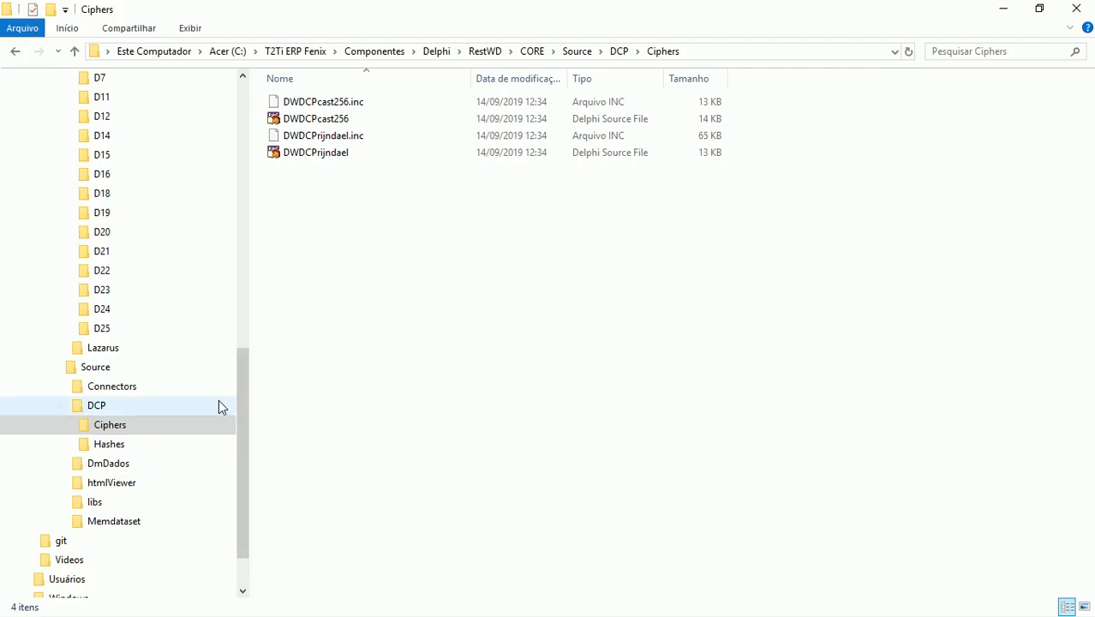
left_click(163, 447)
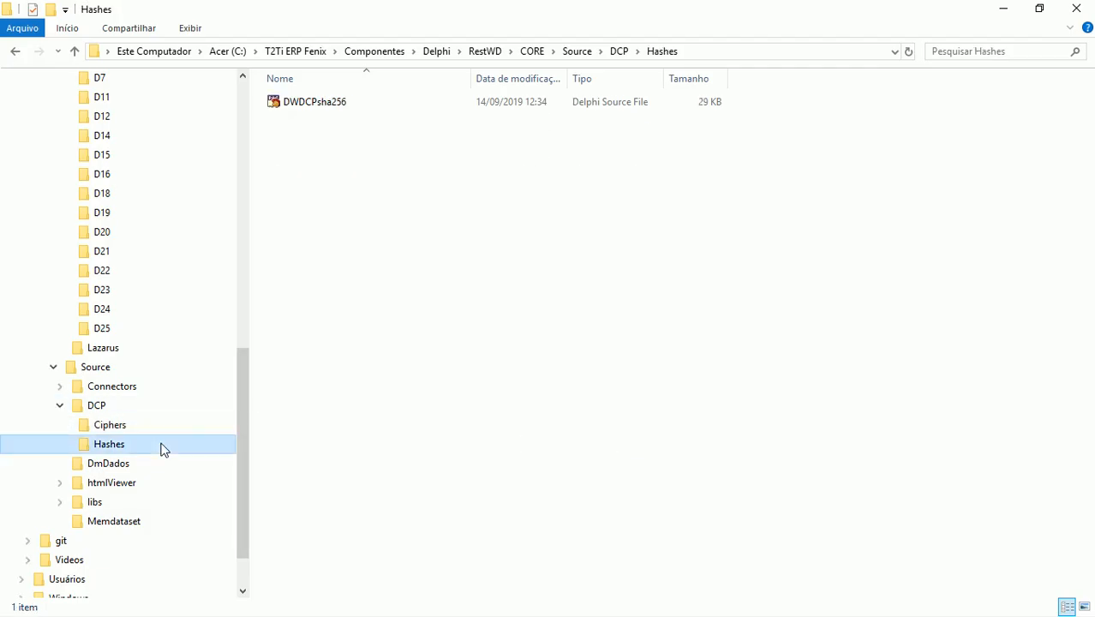
left_click(695, 52)
key("ctrl+c")
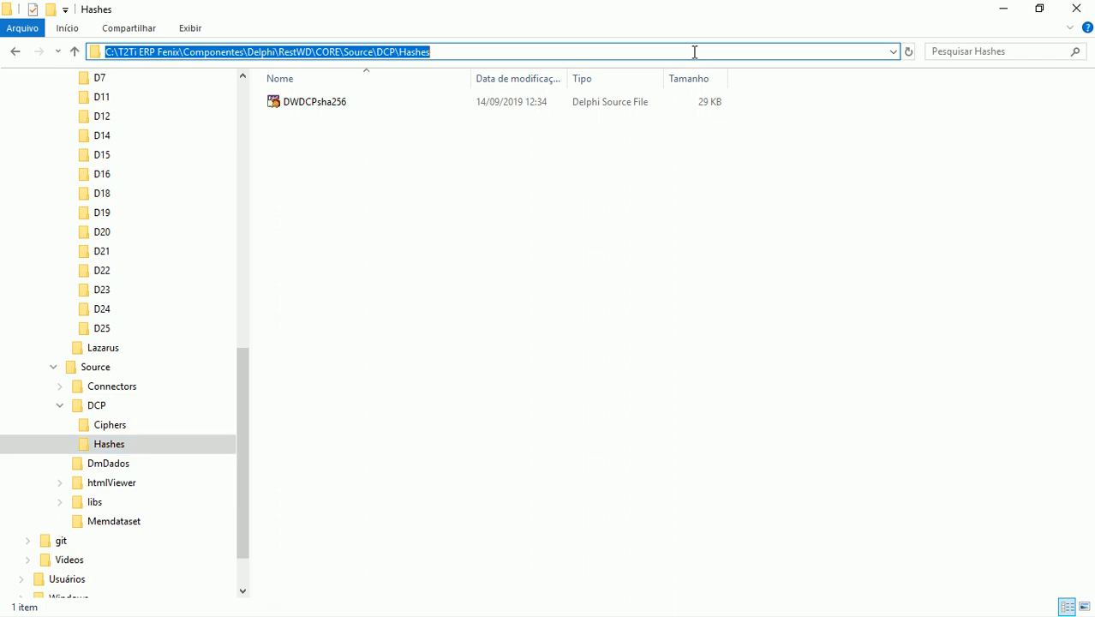
Return to Delphi, add the CORE\Source\DCP\Hashes folder to the Library paths and save the options
key("alt+Tab")
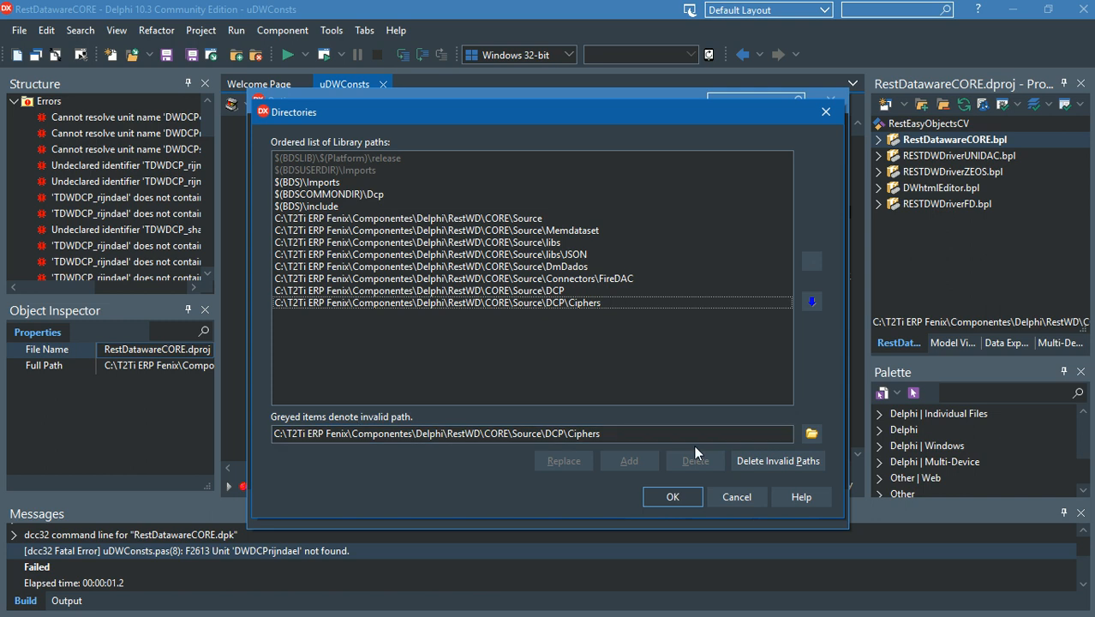
left_click_drag(647, 424, 243, 428)
key("ctrl+v")
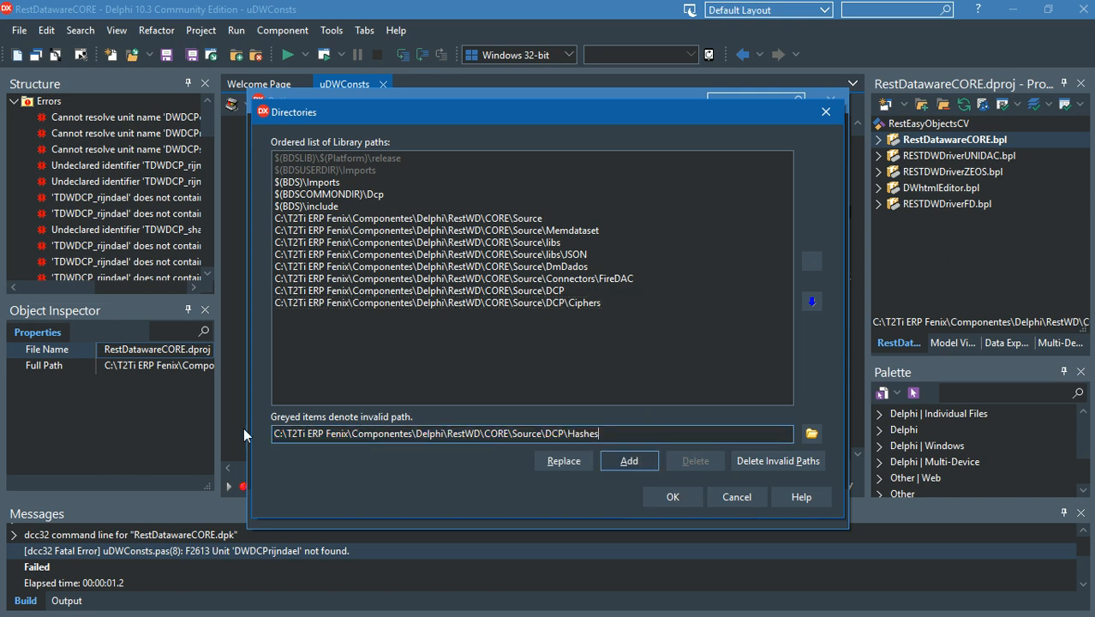
left_click(629, 460)
left_click(651, 496)
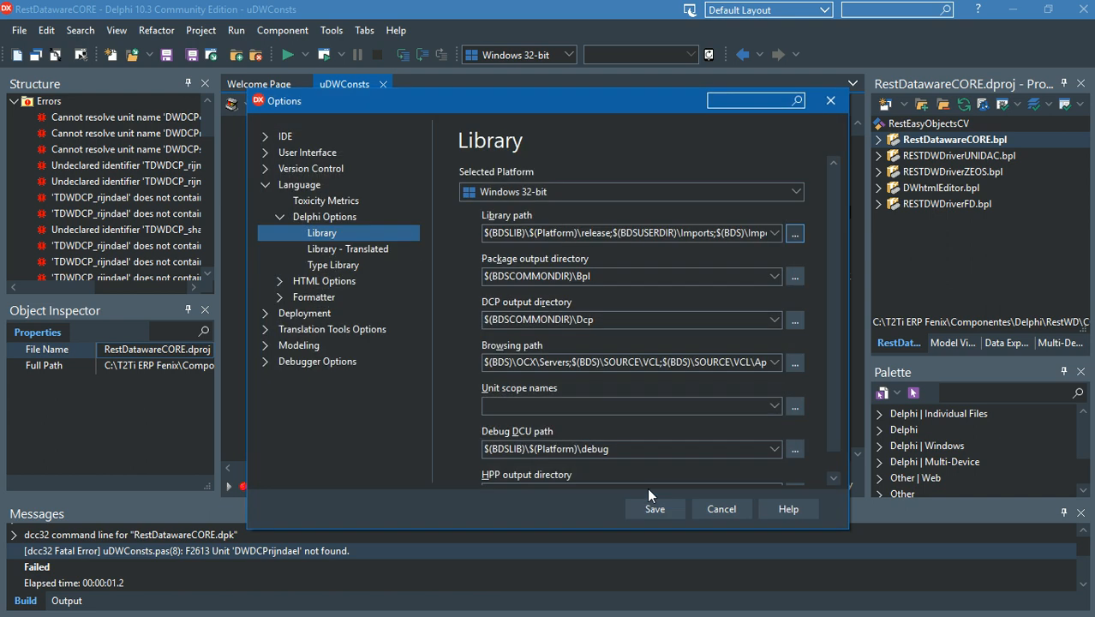
left_click(657, 508)
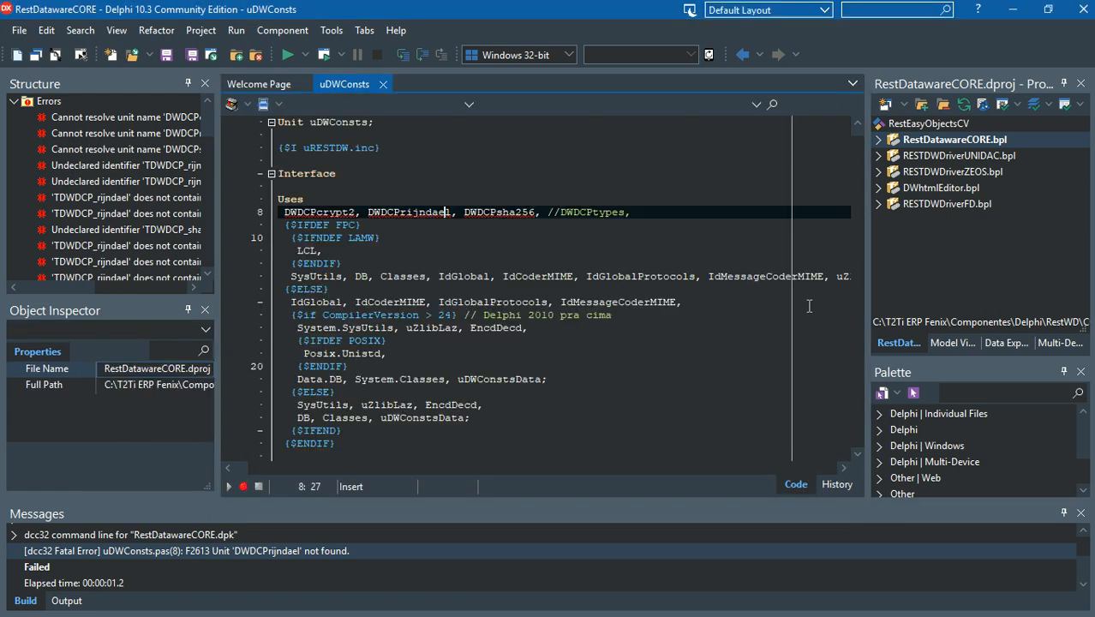
Build the RestDatawareCORE.bpl package, install it and dismiss the reports
right_click(954, 141)
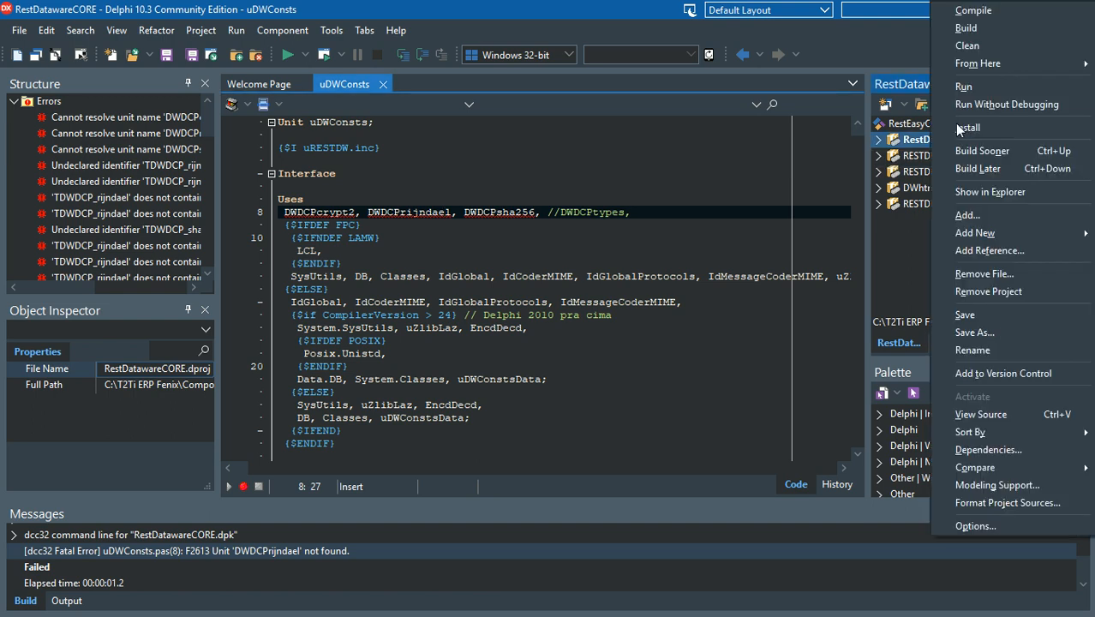
left_click(985, 32)
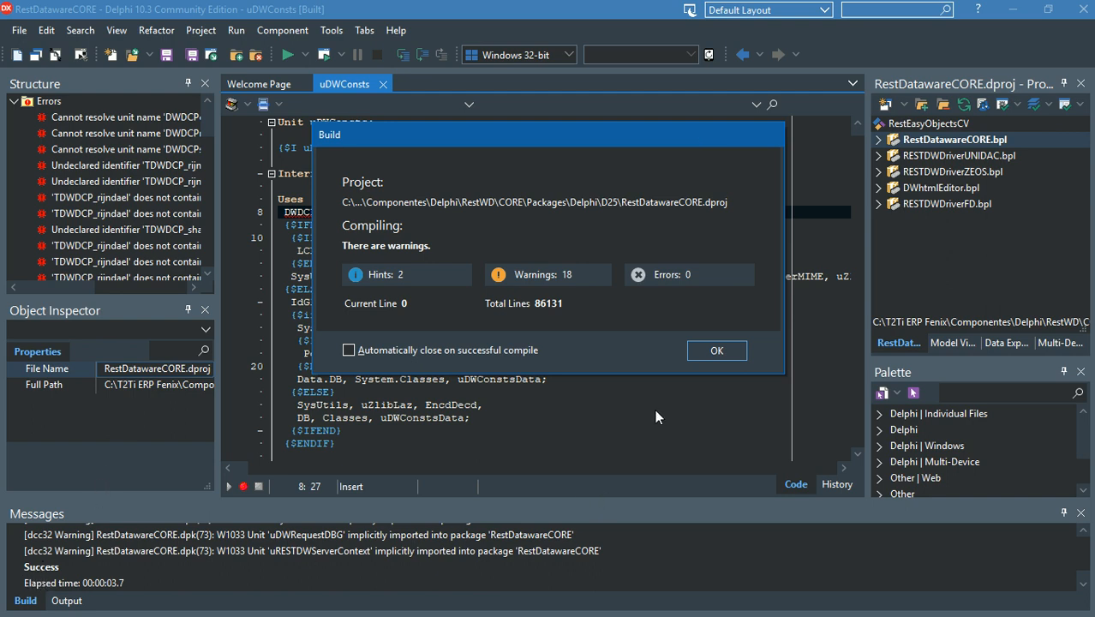
left_click(714, 354)
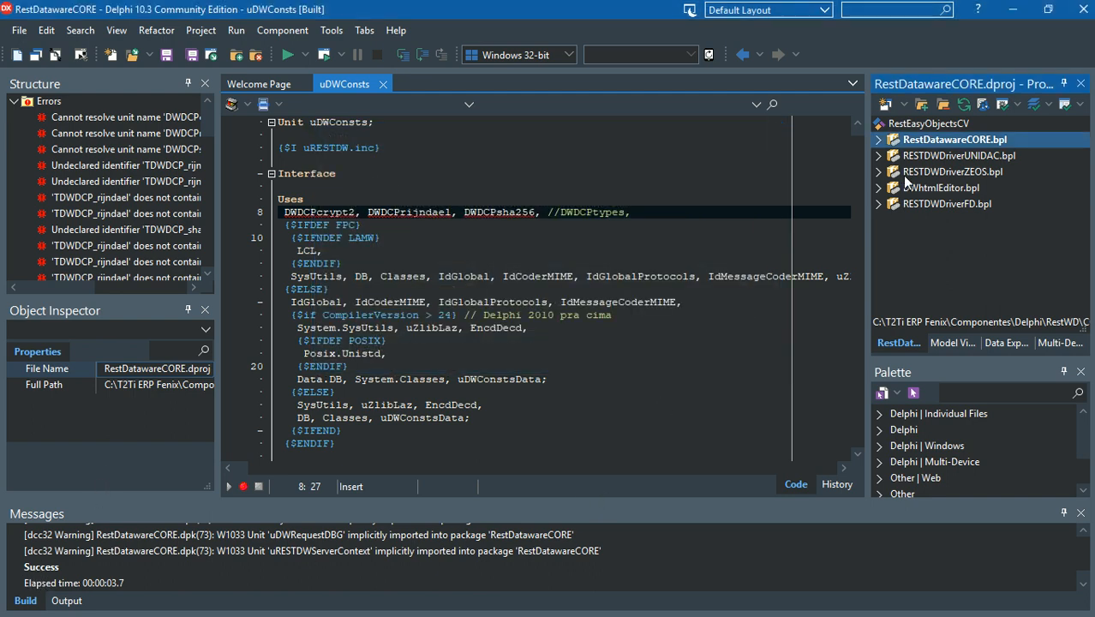
right_click(975, 141)
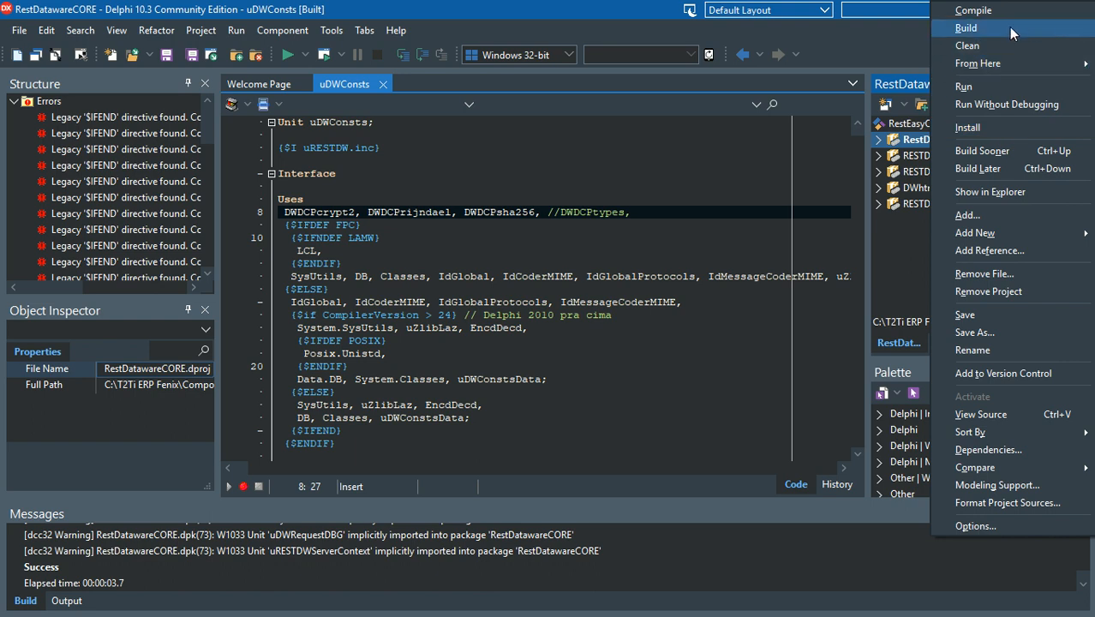
left_click(1019, 128)
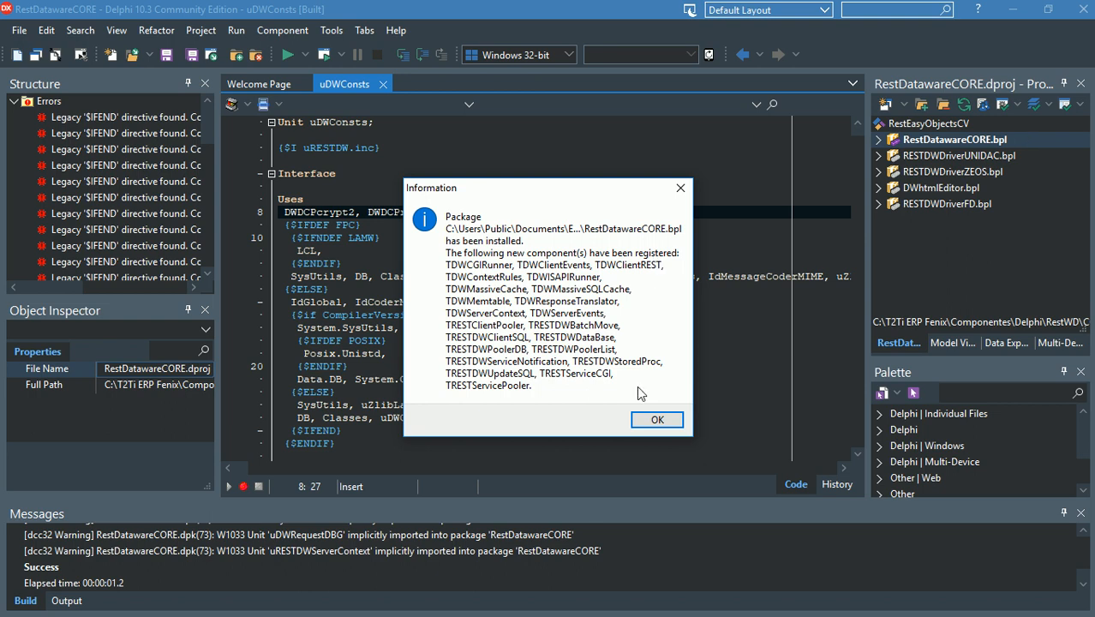
left_click(653, 421)
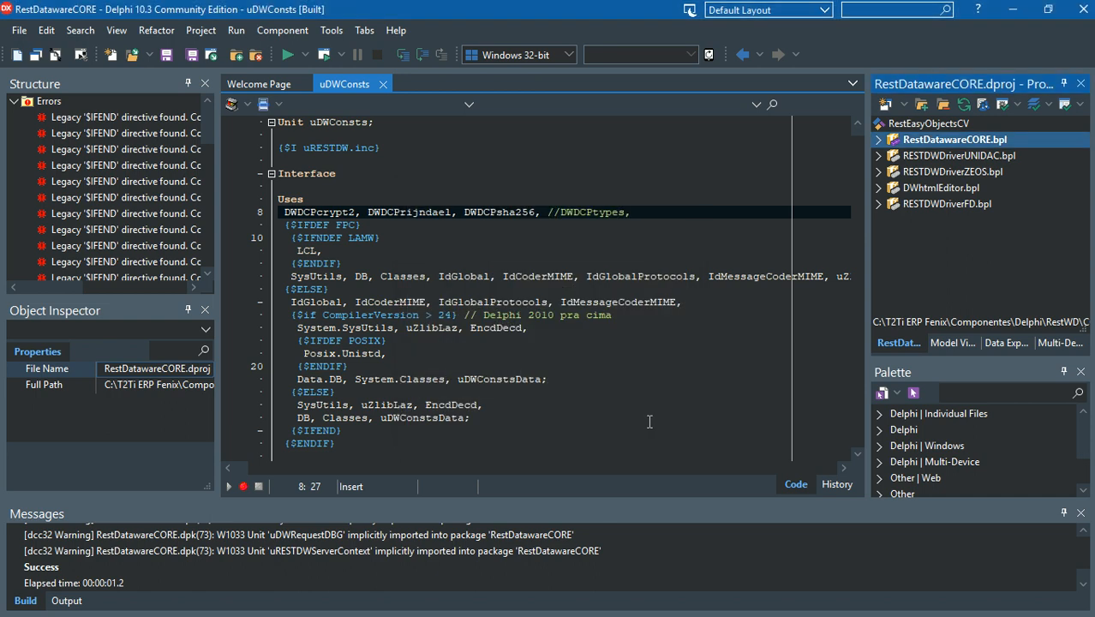
Build the FireDAC driver package RESTDWDriverFD.bpl, install it and dismiss the reports
left_click(986, 203)
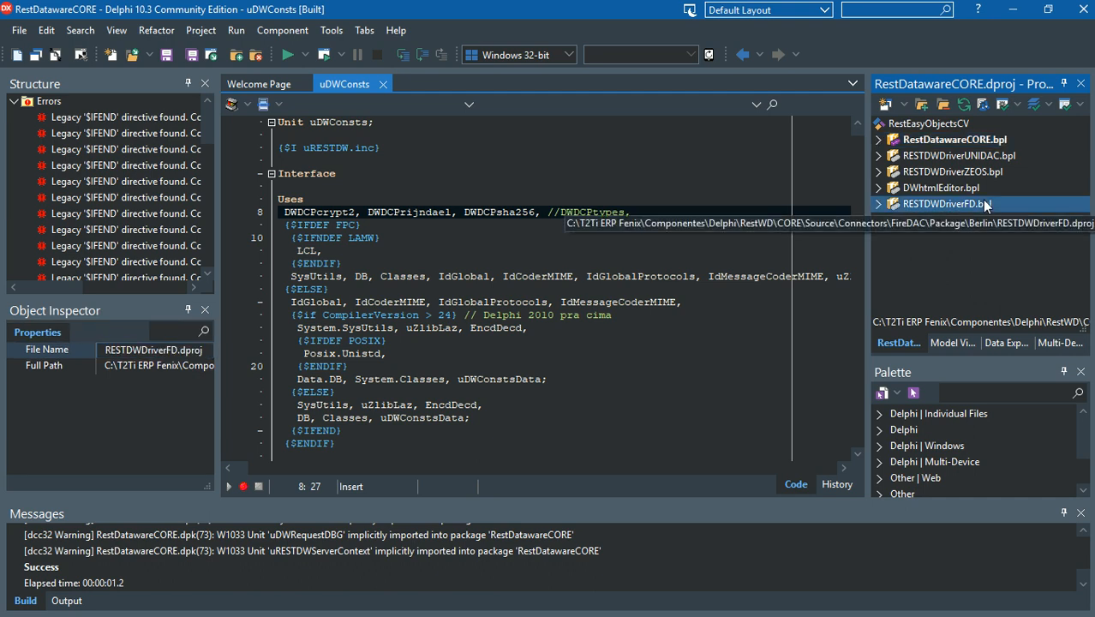
right_click(985, 203)
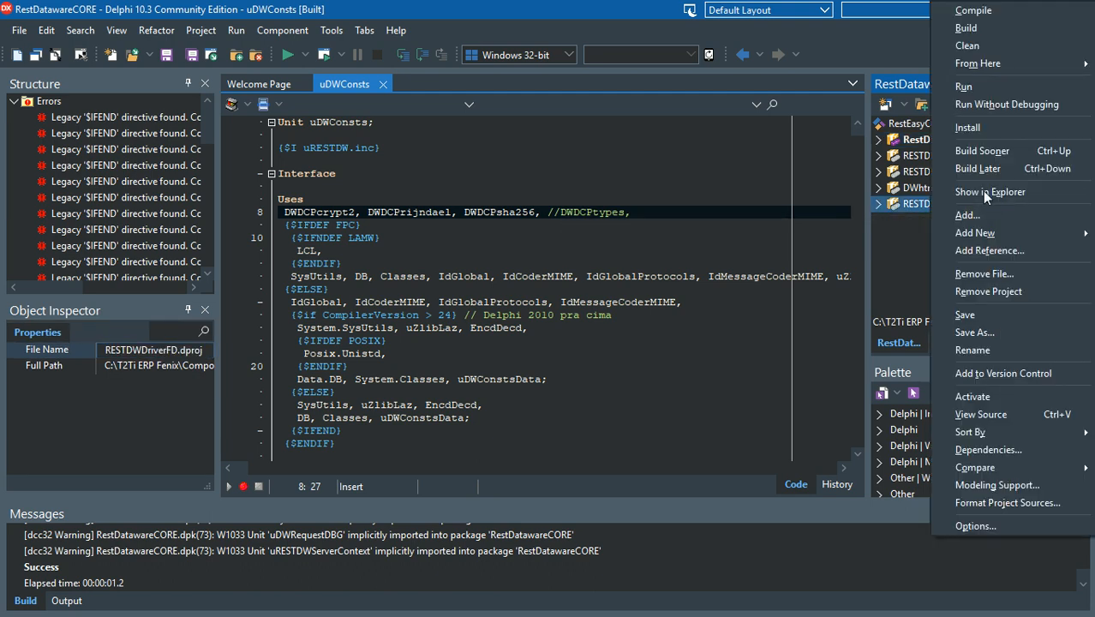
left_click(1012, 29)
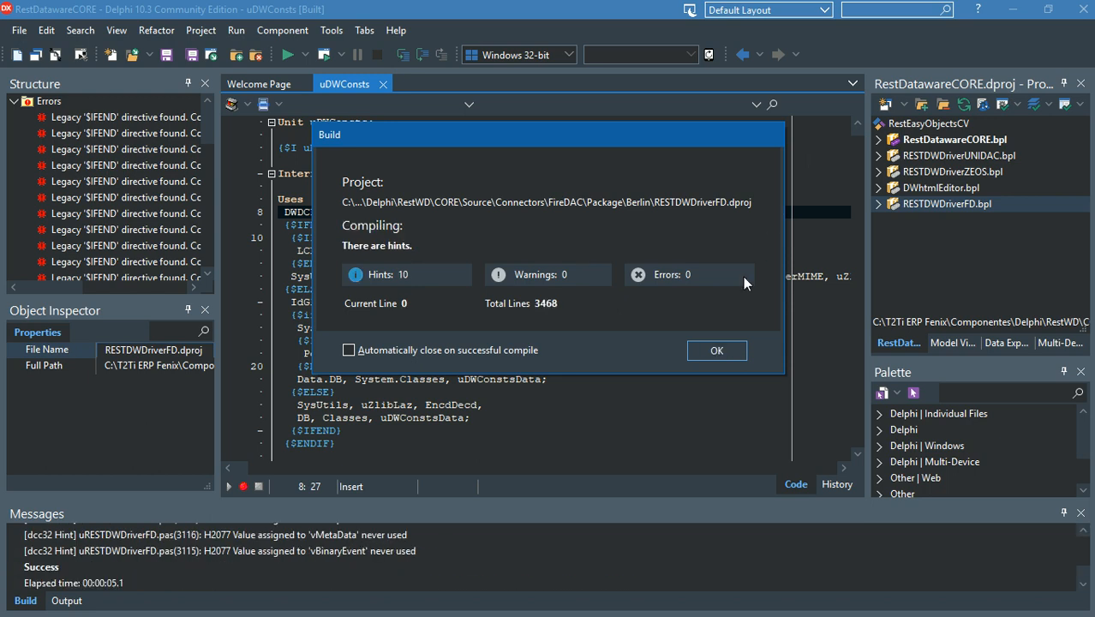
left_click(717, 347)
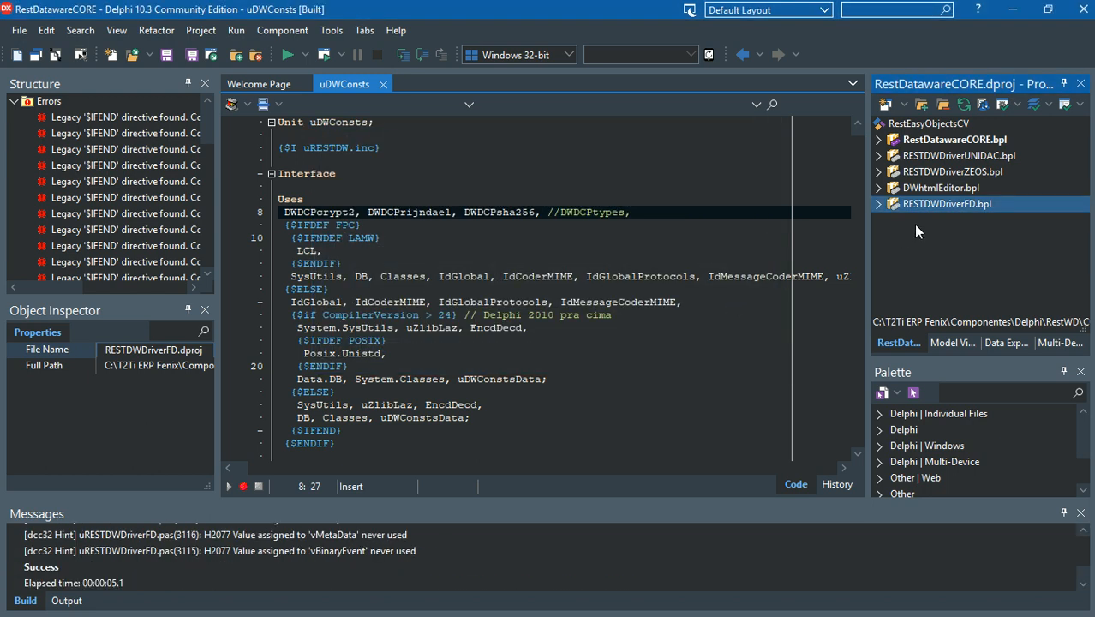
right_click(946, 204)
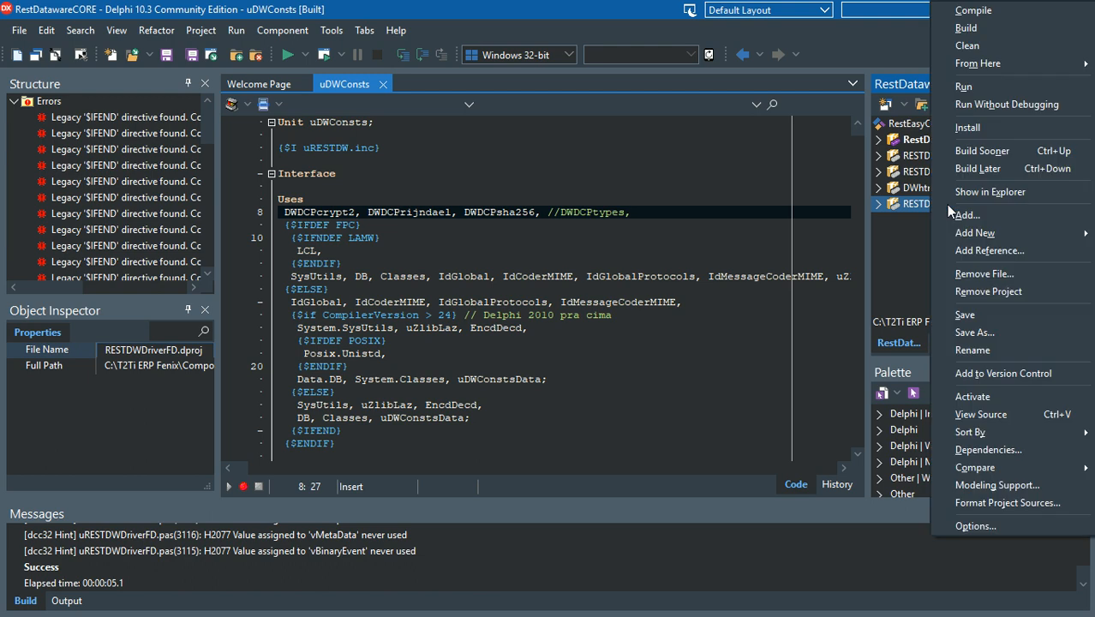
left_click(978, 130)
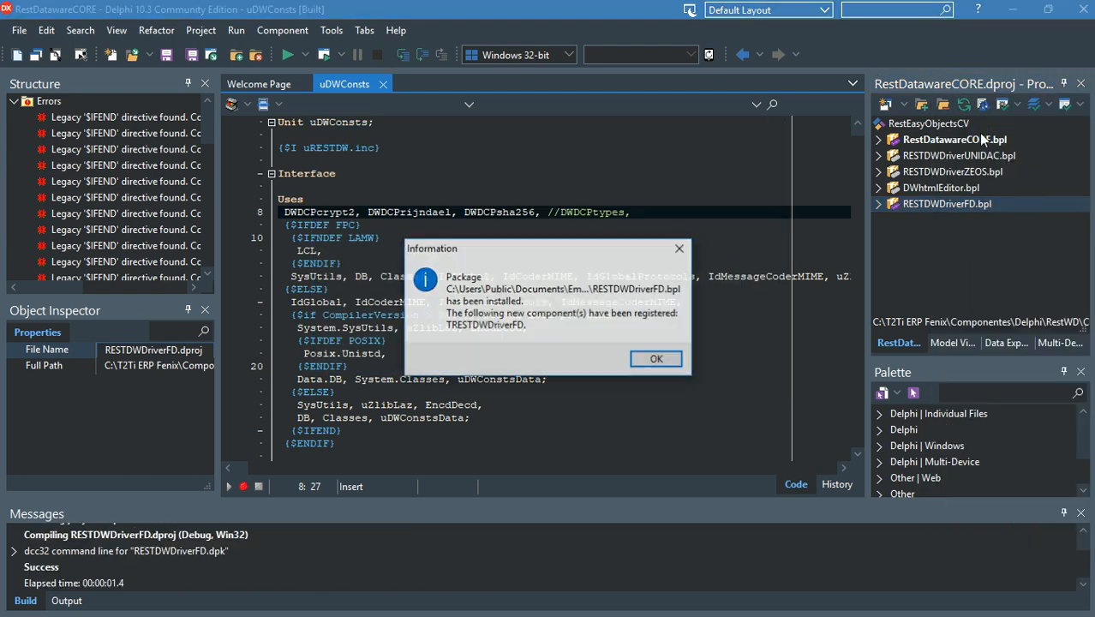
left_click(657, 360)
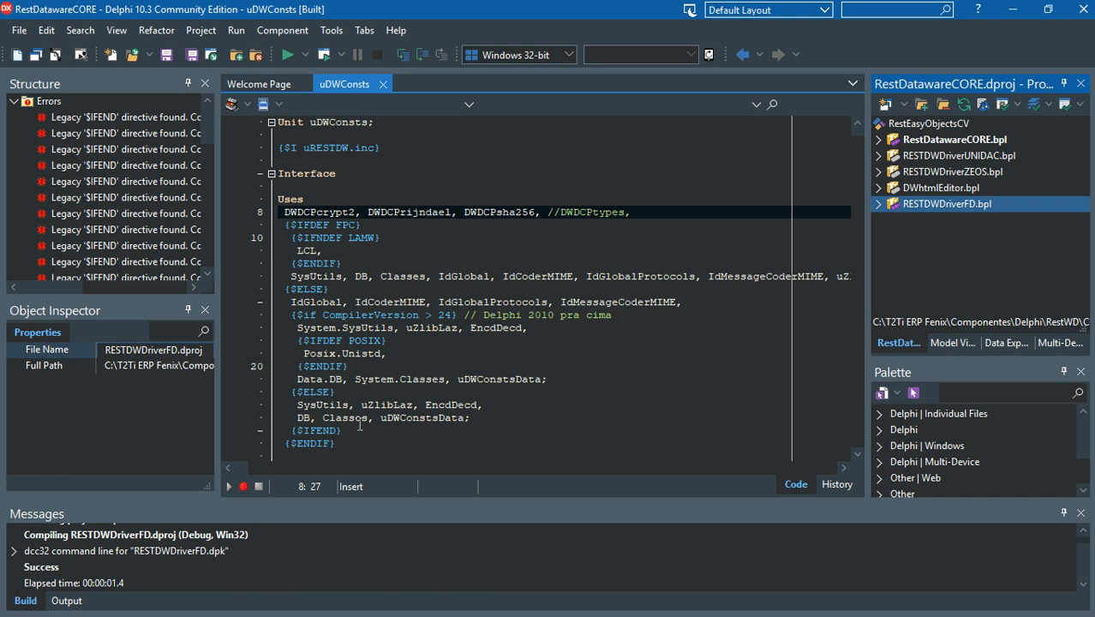
Switch to File Explorer and open the Demos folder under RestWD\CORE to examine its files
key("alt+Tab")
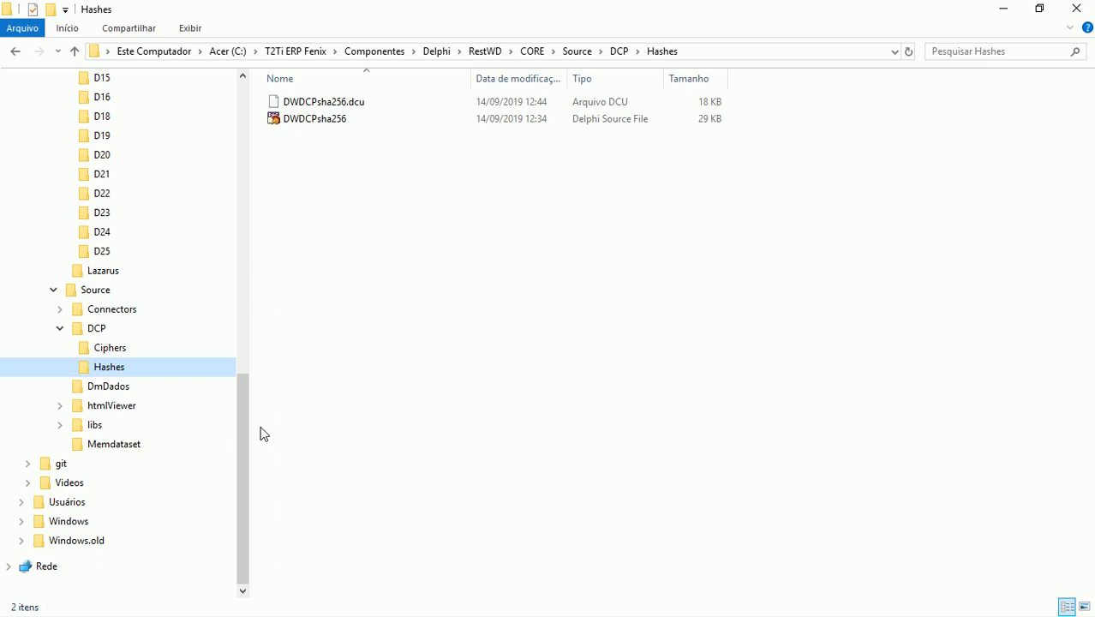
left_click_drag(238, 436, 238, 349)
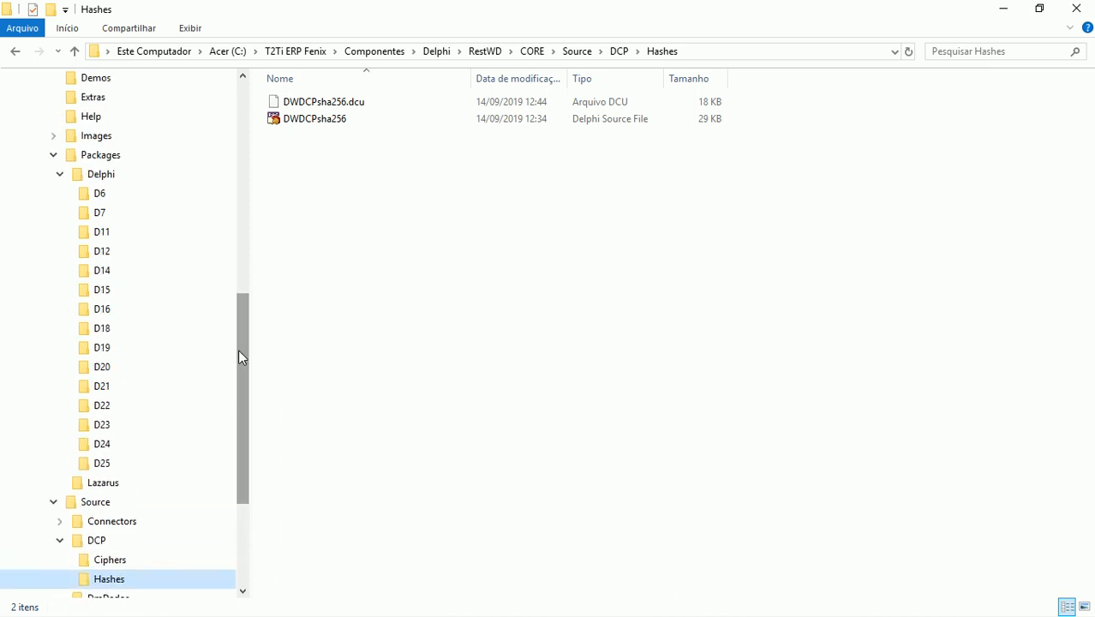
left_click(104, 84)
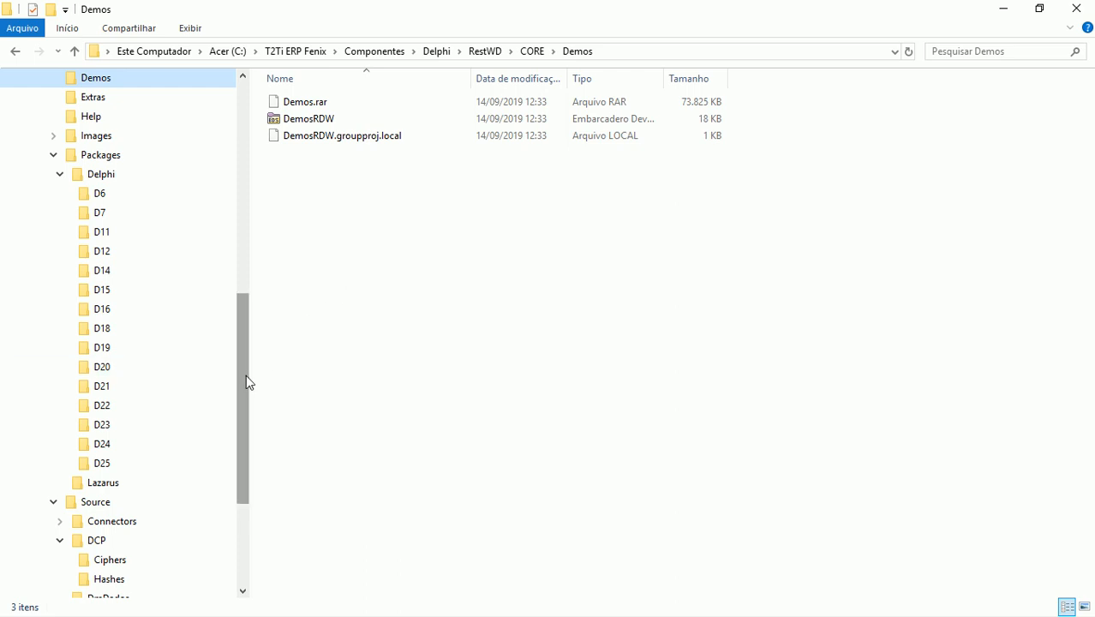
scroll(246, 377, "up", 2)
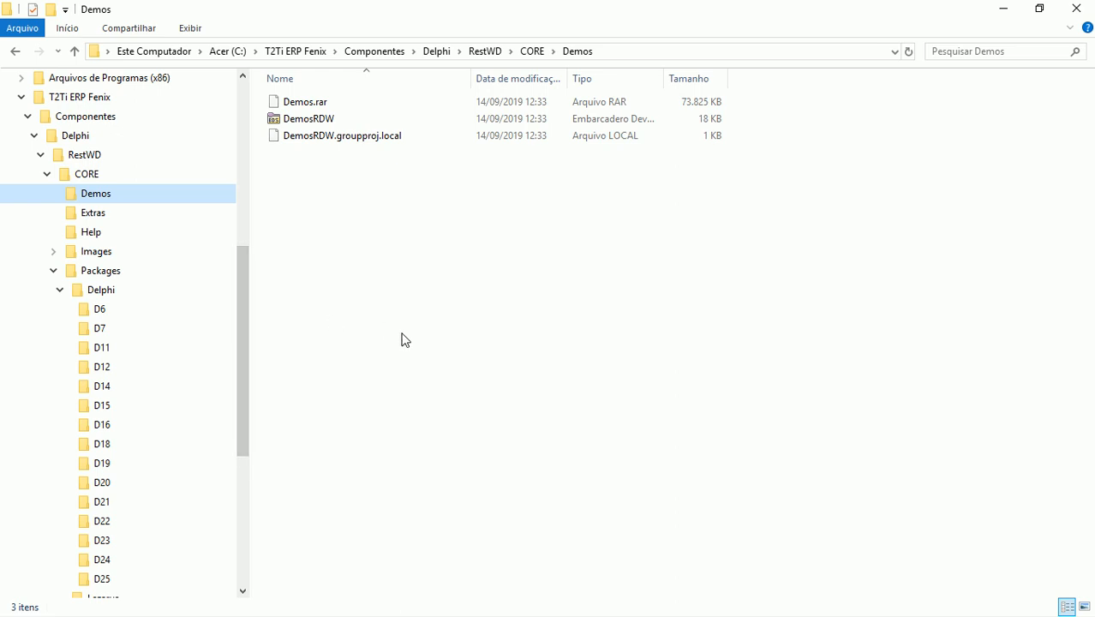